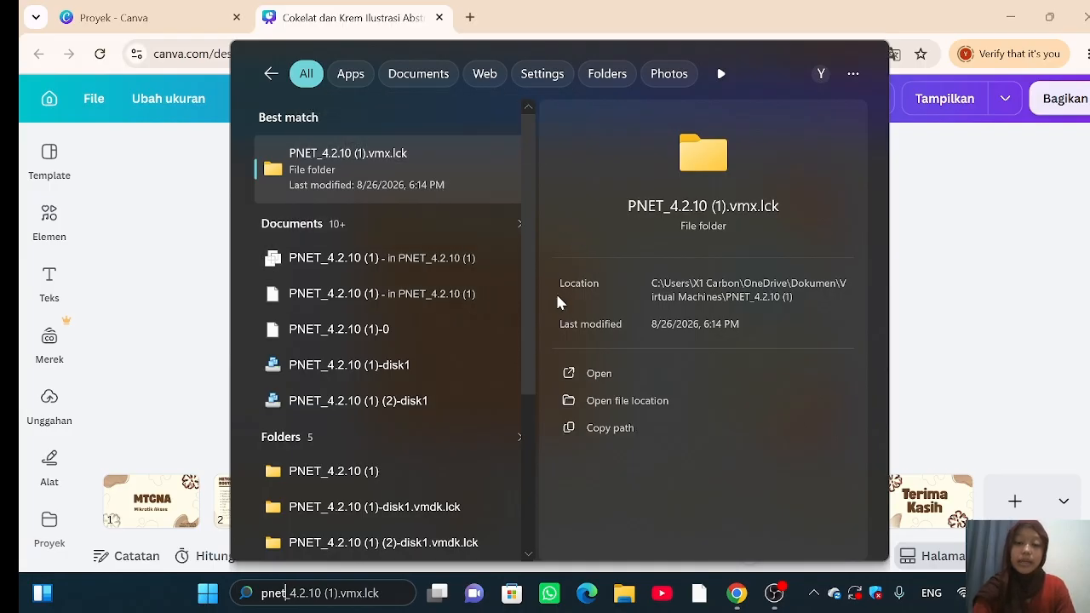
Step: Find PNET_4.2.10 (1) in Downloads and open it for import into VMware Workstation
{"action": "key", "text": "Escape"}
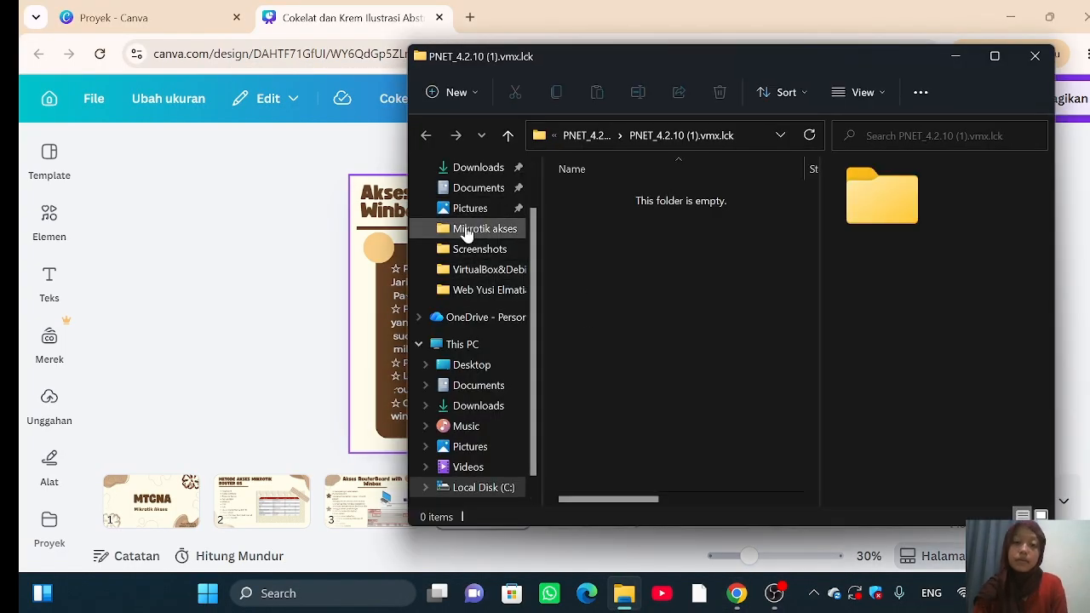
{"action": "left_click", "coordinate": [466, 230]}
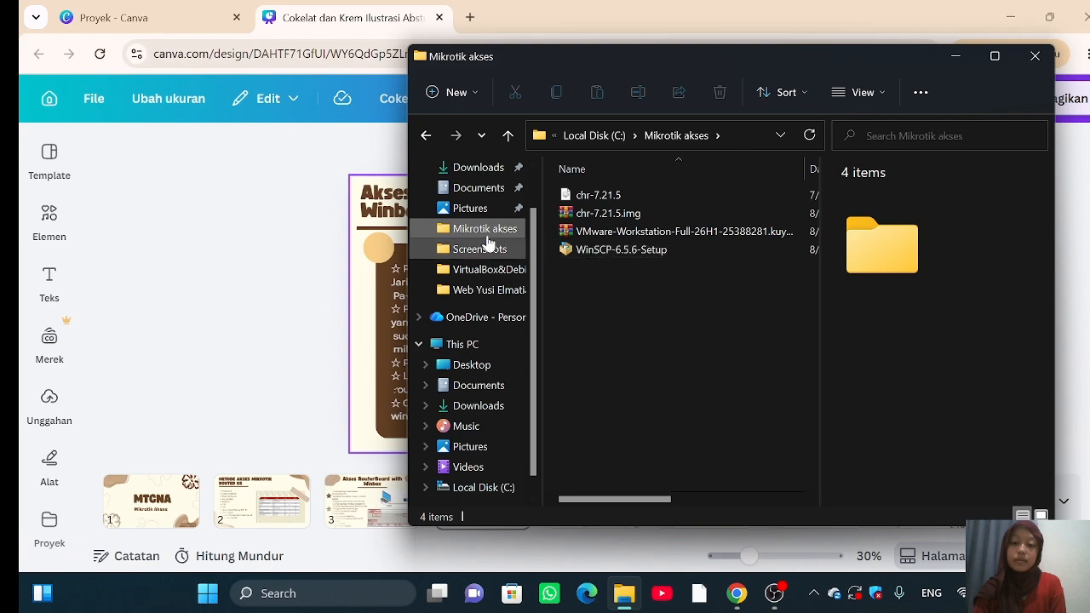
{"action": "left_click", "coordinate": [464, 167]}
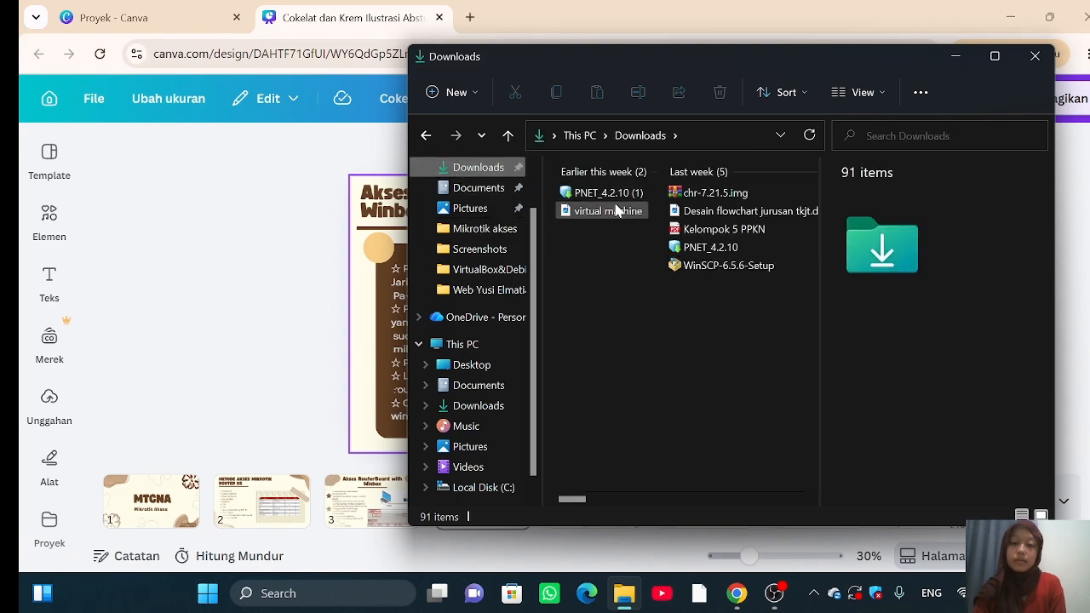
{"action": "left_click", "coordinate": [619, 201]}
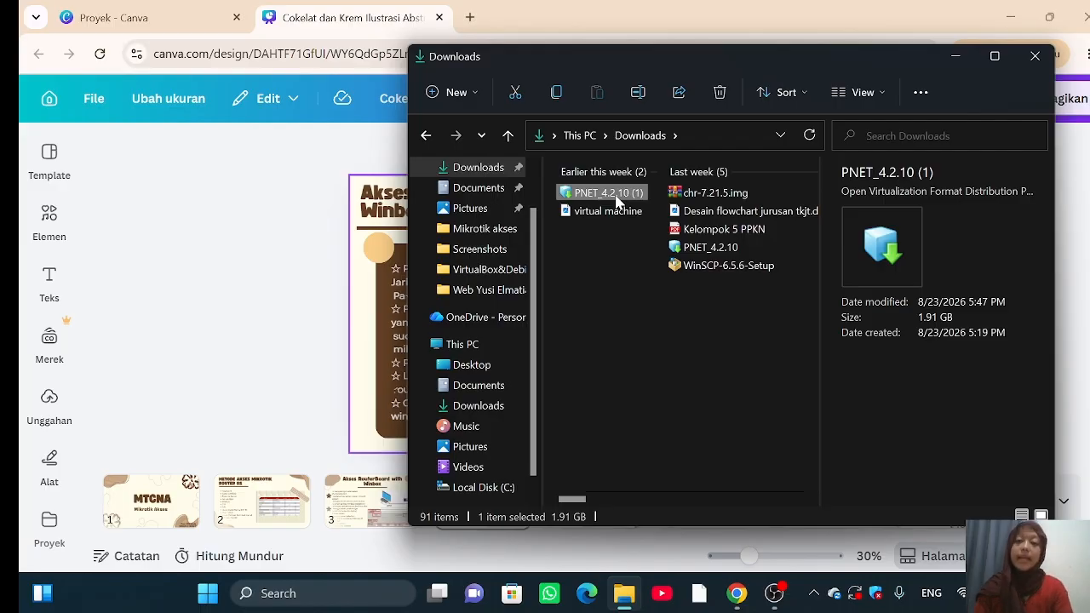
{"action": "double_click", "coordinate": [616, 198]}
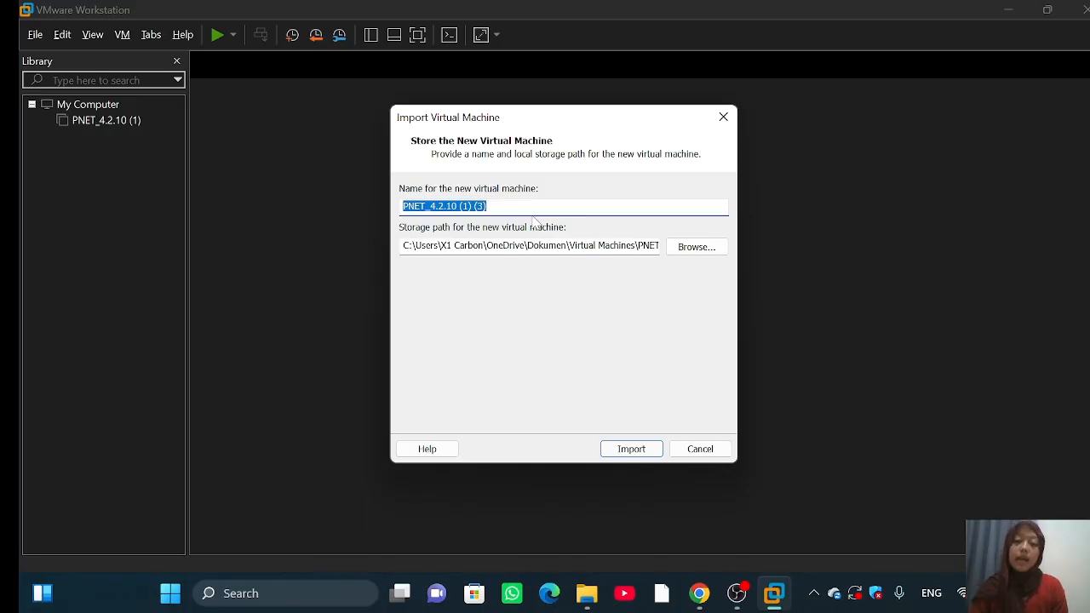
Step: Import the appliance, keeping the machine name PNET_4.2.10 (1) (3)
{"action": "left_click", "coordinate": [642, 453]}
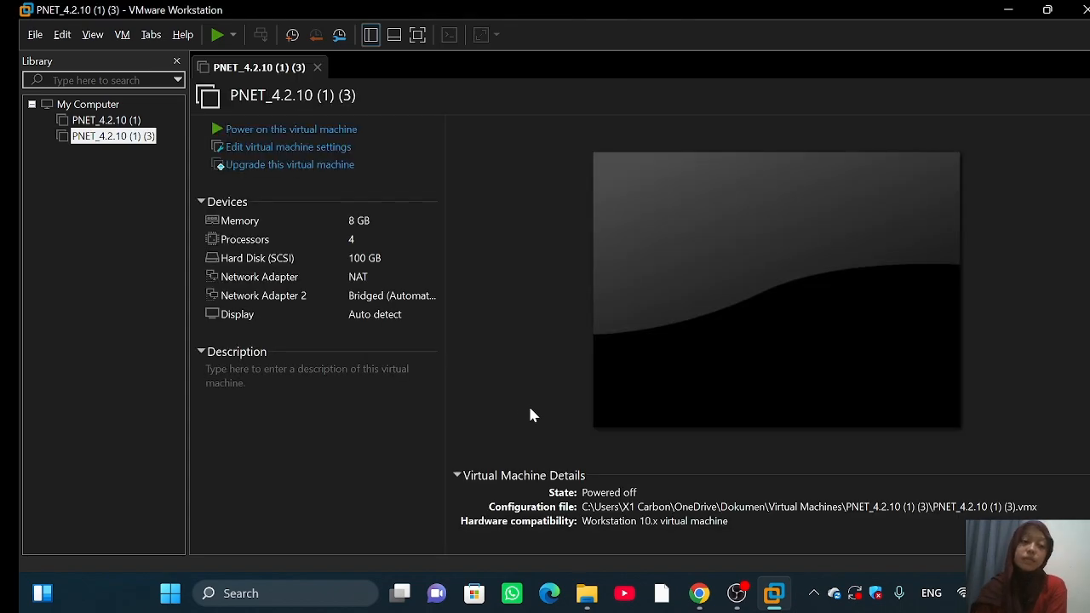
Step: Power on PNET_4.2.10 (1) (3) and let PNETLab boot to its 192.168.227.135 login screen
{"action": "left_click", "coordinate": [217, 35]}
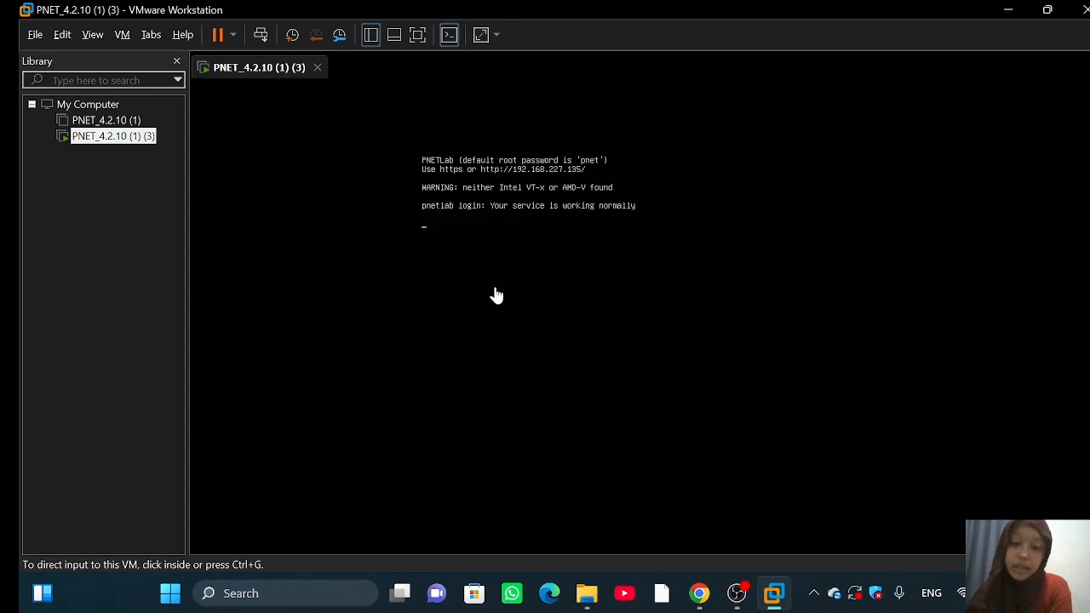
{"action": "left_click", "coordinate": [297, 598]}
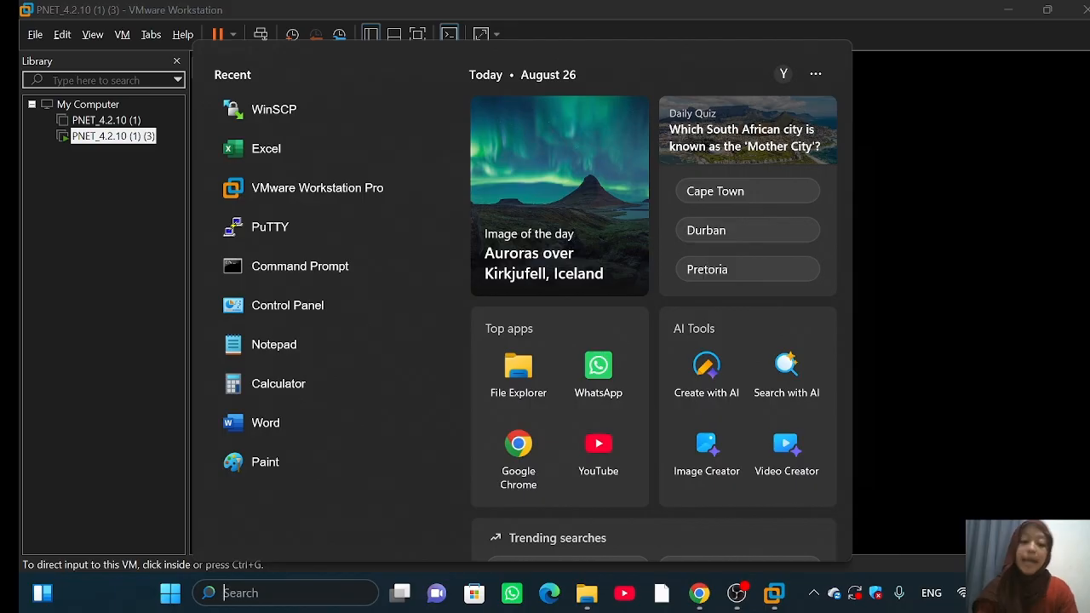
Step: Launch WinSCP and set the file protocol to SCP
{"action": "type", "text": "winscp"}
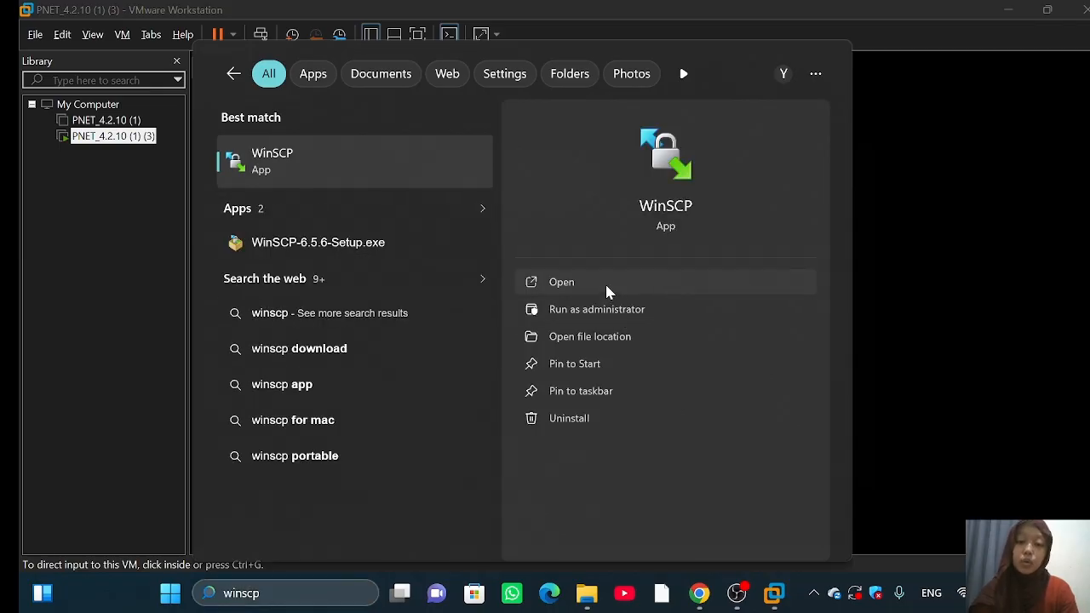
{"action": "left_click", "coordinate": [611, 285]}
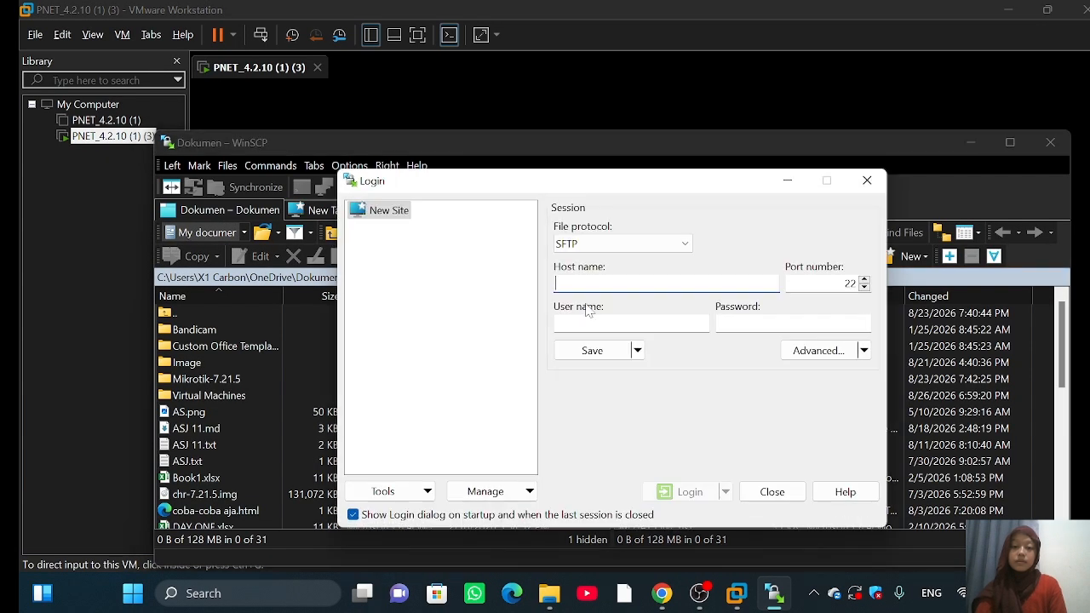
{"action": "left_click", "coordinate": [596, 245]}
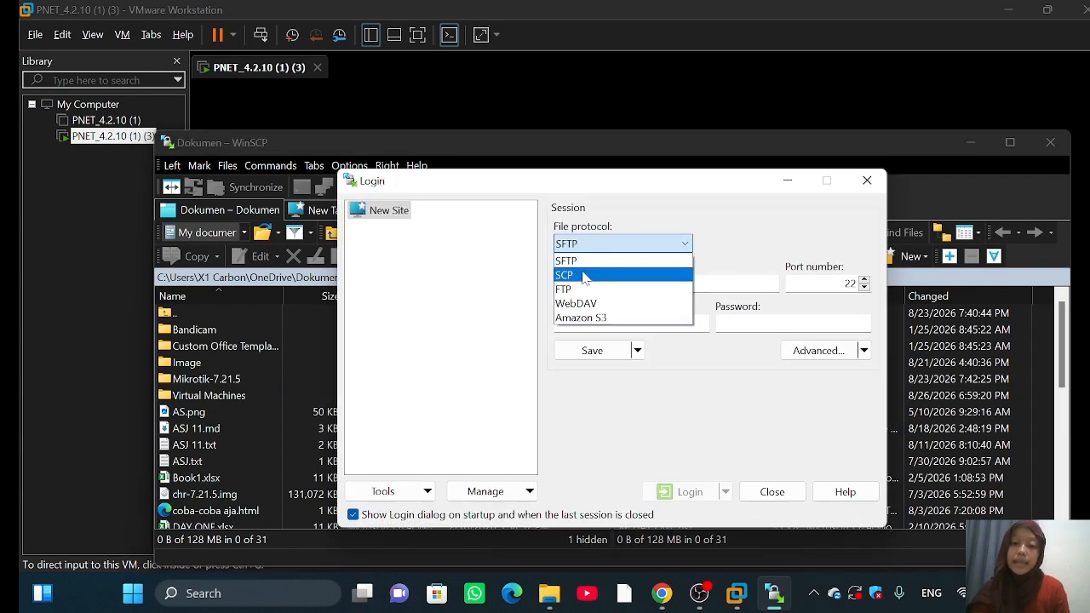
{"action": "left_click", "coordinate": [564, 275]}
Step: Log in to 192.168.227.135 as root and accept the server's new host key
{"action": "left_click", "coordinate": [564, 282]}
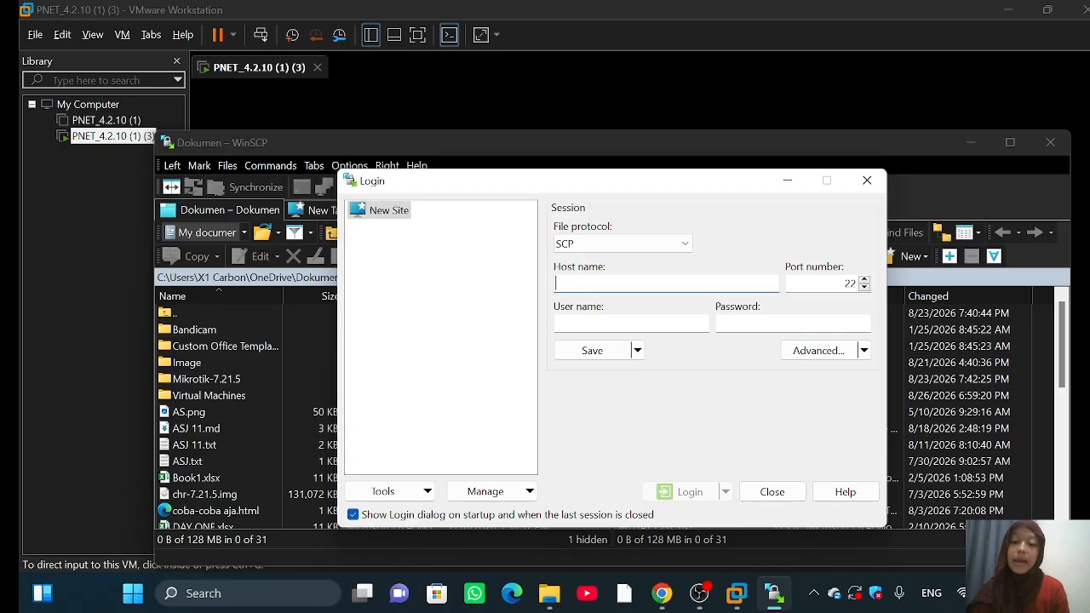
{"action": "type", "text": "192.168.227.135"}
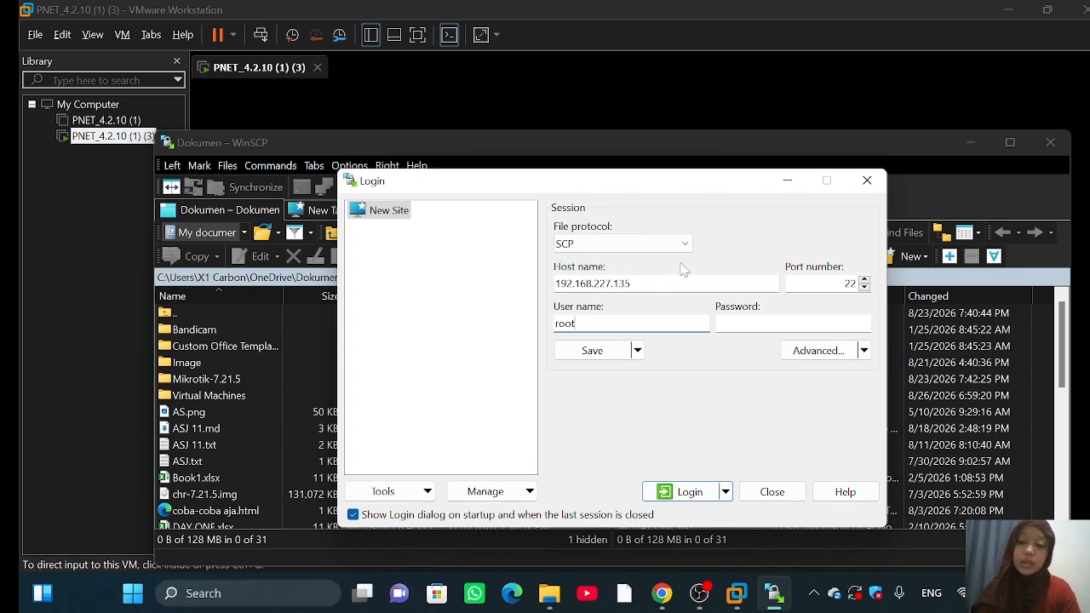
{"action": "key", "text": "Tab"}
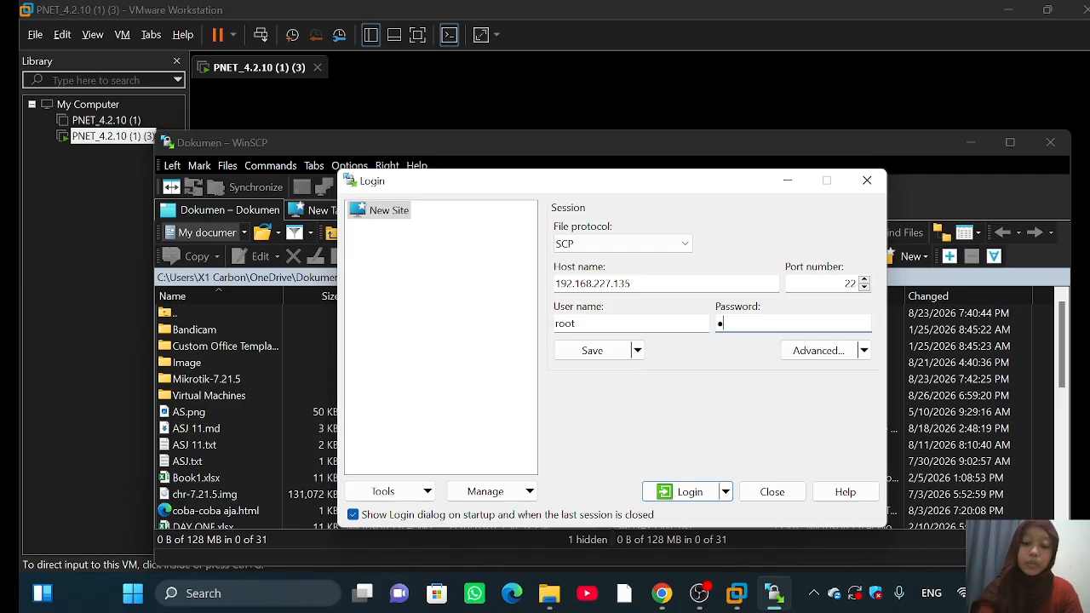
{"action": "left_click", "coordinate": [692, 494]}
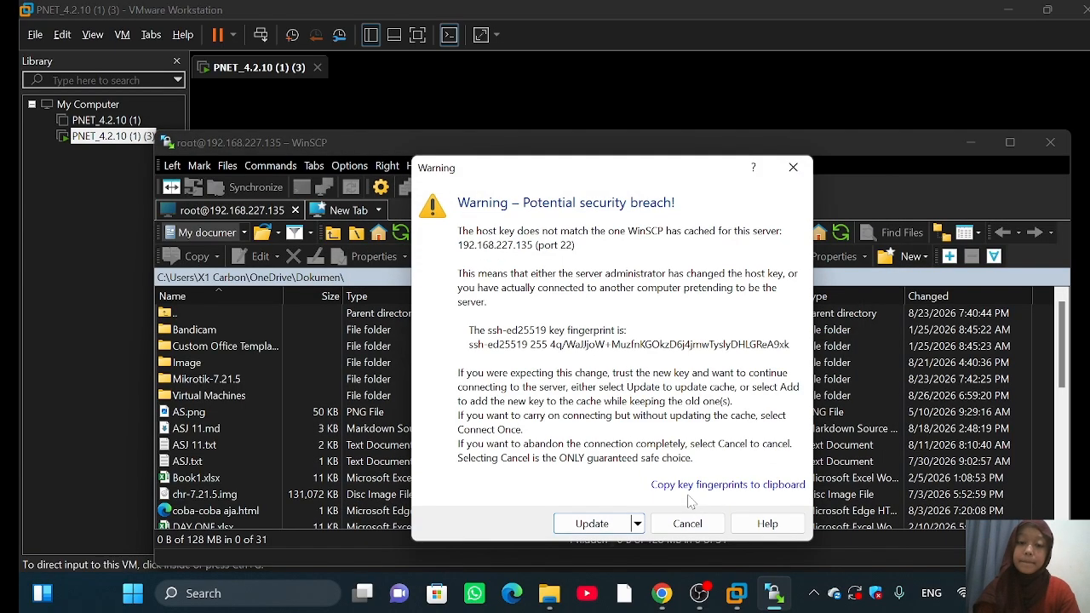
{"action": "left_click", "coordinate": [587, 522]}
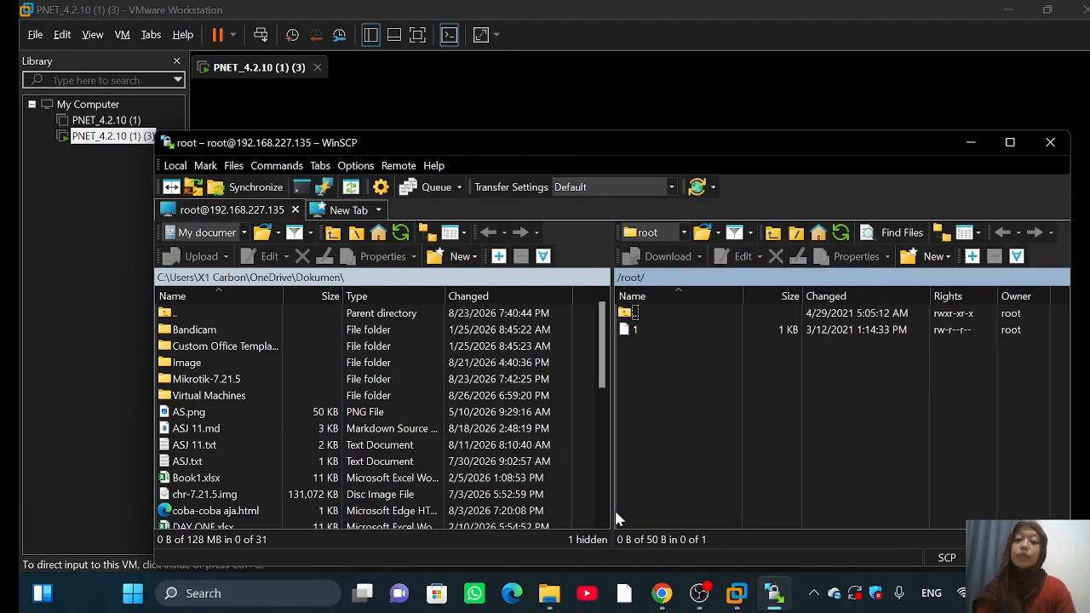
Step: Browse the remote panel to /opt/unetlab/addons/qemu
{"action": "double_click", "coordinate": [642, 314]}
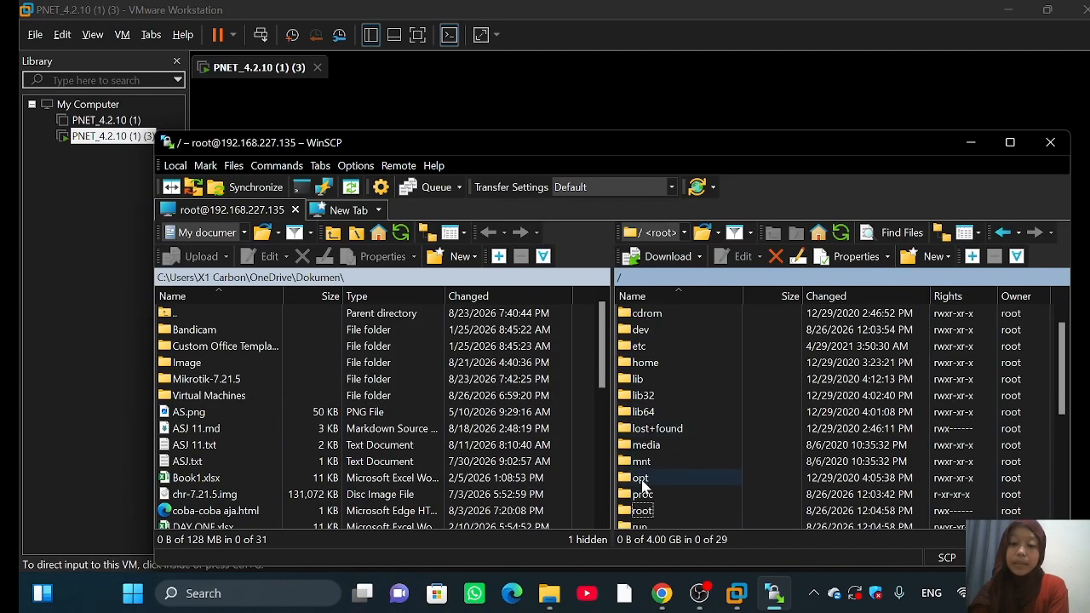
{"action": "double_click", "coordinate": [640, 479]}
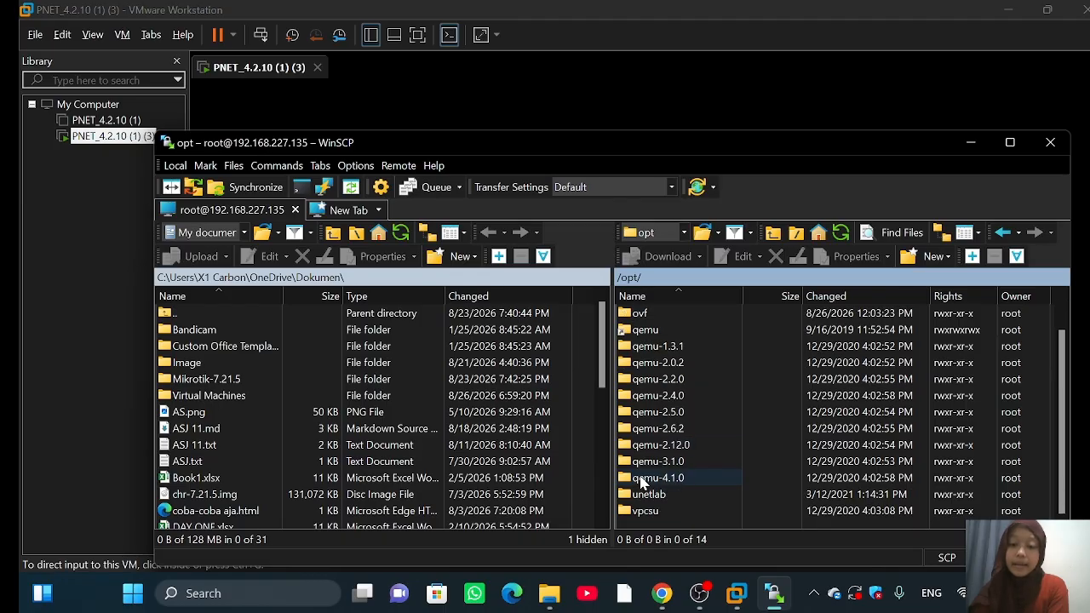
{"action": "double_click", "coordinate": [681, 493]}
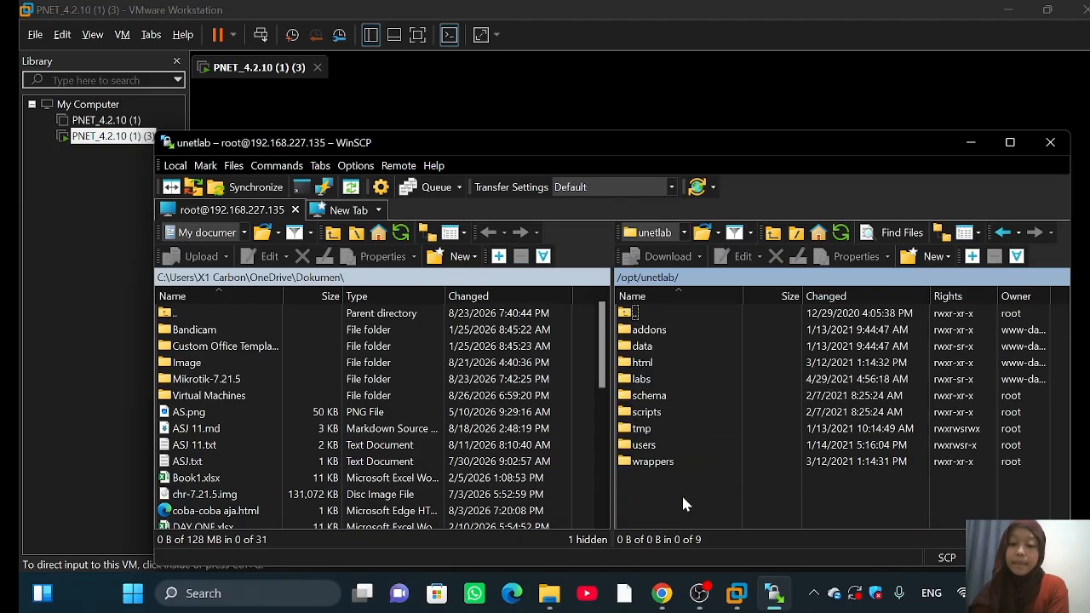
{"action": "double_click", "coordinate": [652, 331]}
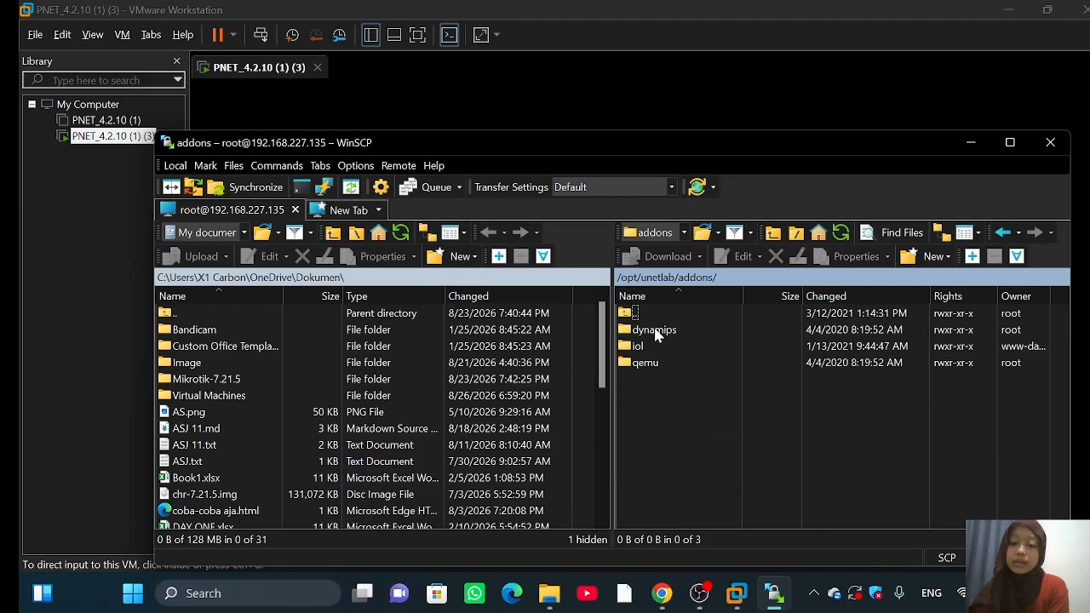
{"action": "double_click", "coordinate": [639, 363]}
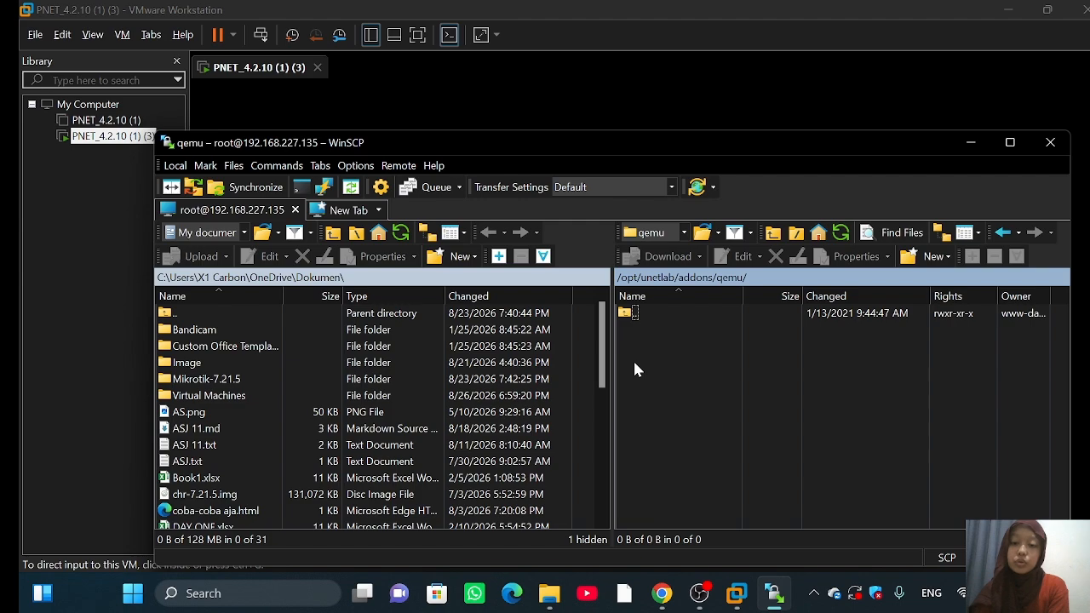
{"action": "left_click", "coordinate": [584, 356]}
{"action": "scroll", "coordinate": [584, 356], "scroll_direction": "down", "scroll_amount": 1}
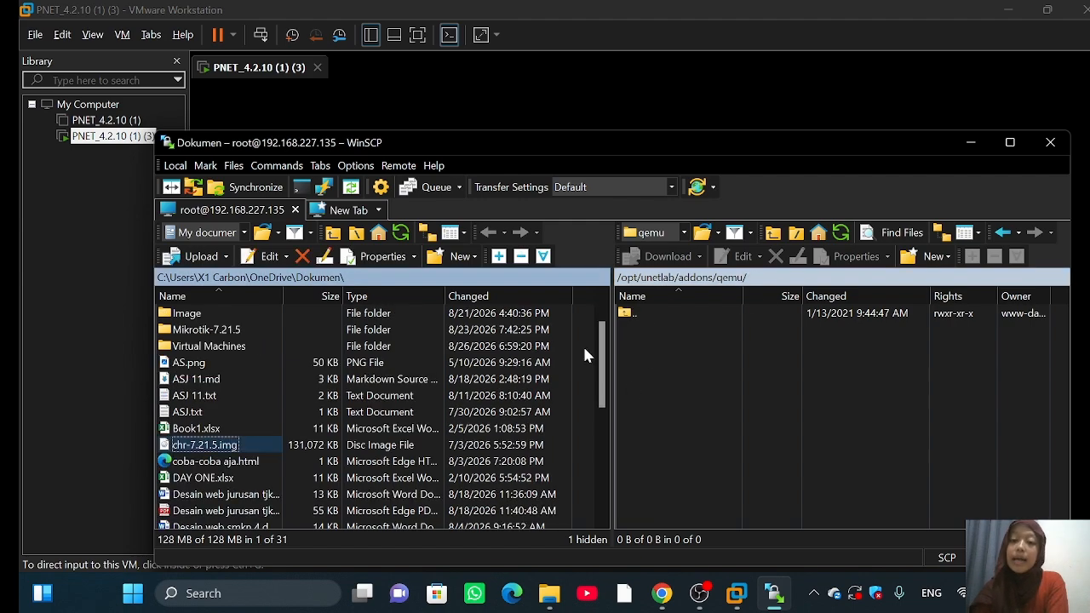
Step: Create a new directory named mikrotik-6.48 inside the qemu folder
{"action": "right_click", "coordinate": [674, 344]}
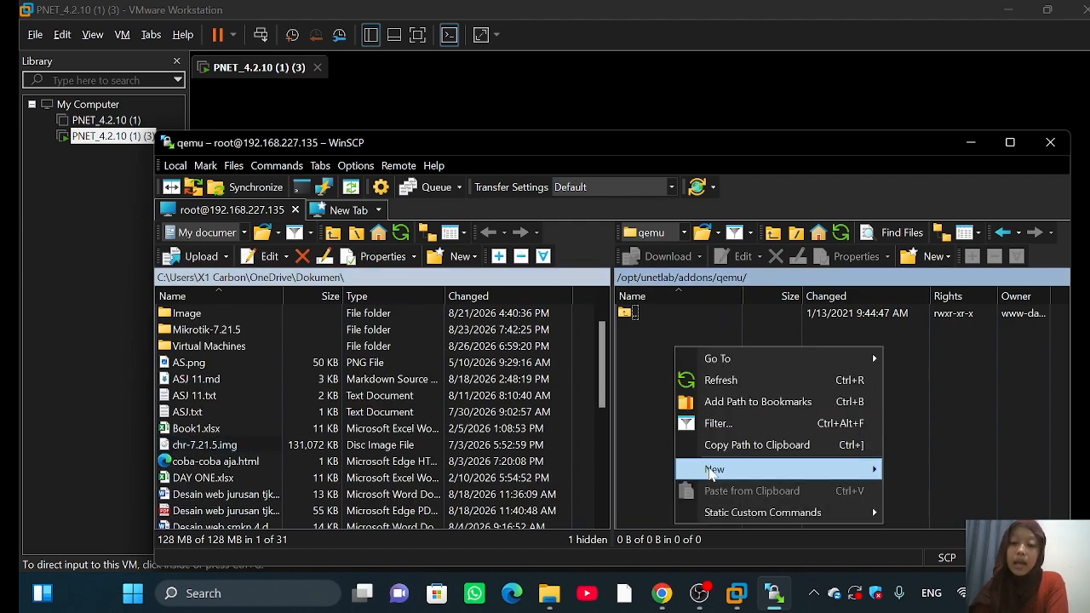
{"action": "mouse_move", "coordinate": [712, 473]}
{"action": "left_click", "coordinate": [890, 492]}
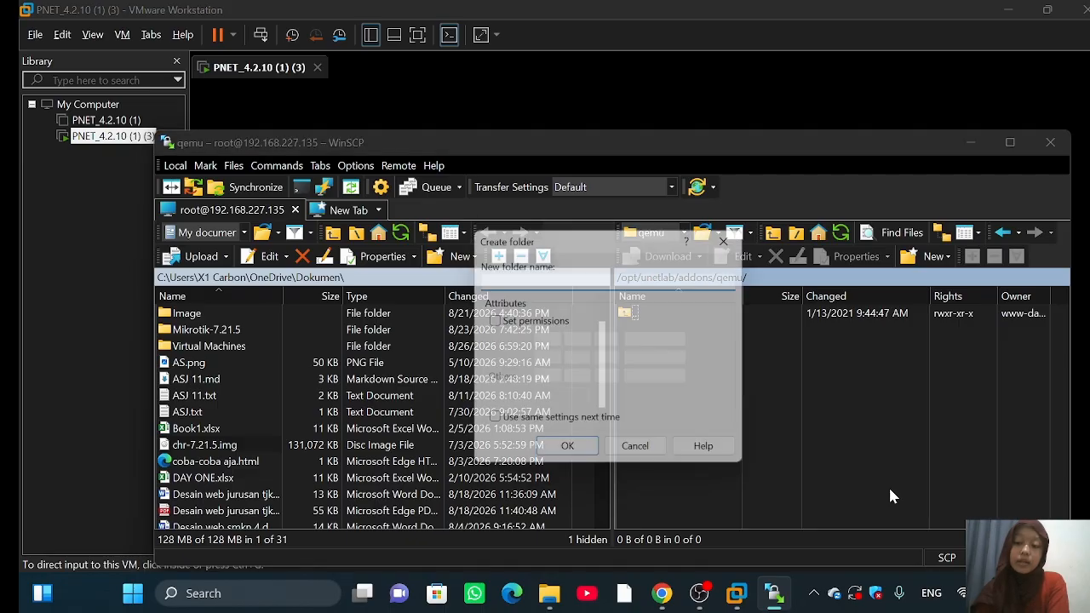
{"action": "left_click", "coordinate": [598, 280]}
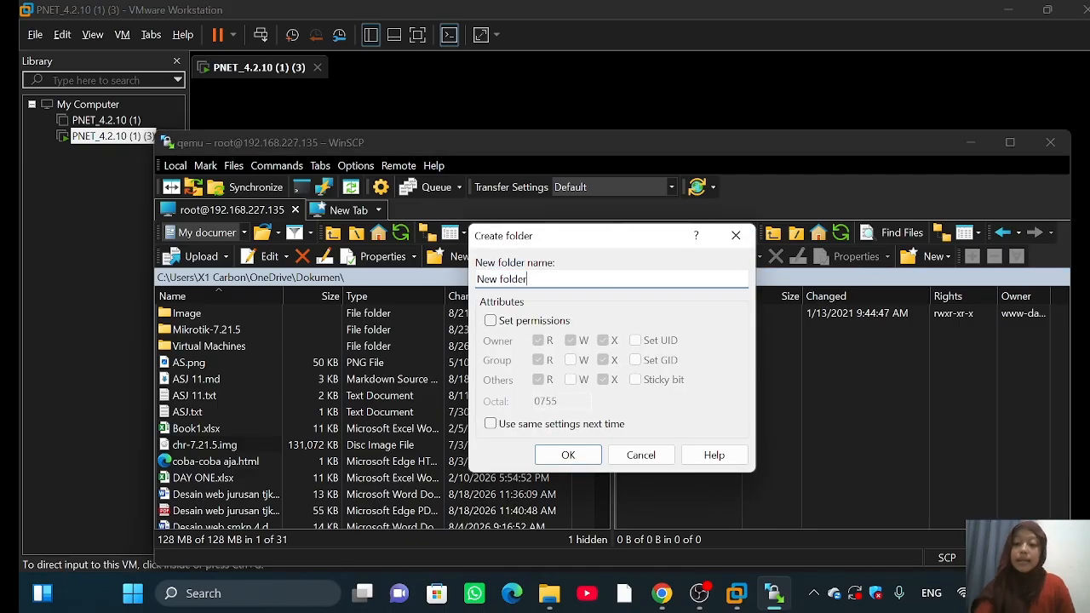
{"action": "key", "text": "BackSpace"}
{"action": "key", "text": "BackSpace"}
{"action": "key", "text": "BackSpace"}
{"action": "key", "text": "BackSpace"}
{"action": "key", "text": "BackSpace"}
{"action": "key", "text": "BackSpace"}
{"action": "key", "text": "BackSpace"}
{"action": "key", "text": "BackSpace"}
{"action": "key", "text": "BackSpace"}
{"action": "type", "text": "mikrotik-6."}
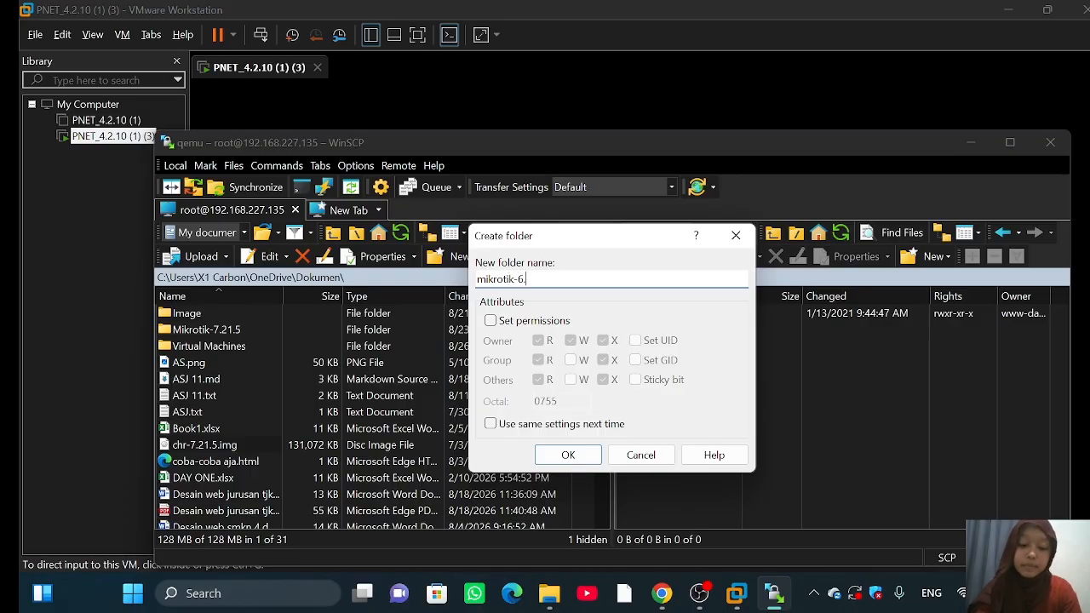
{"action": "type", "text": "48"}
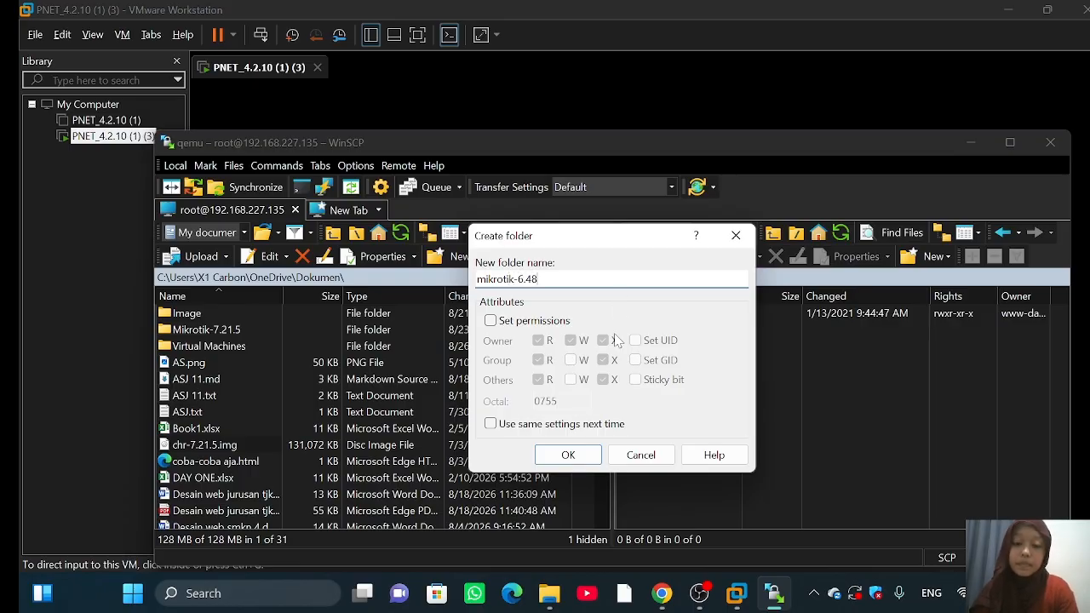
{"action": "left_click", "coordinate": [560, 456]}
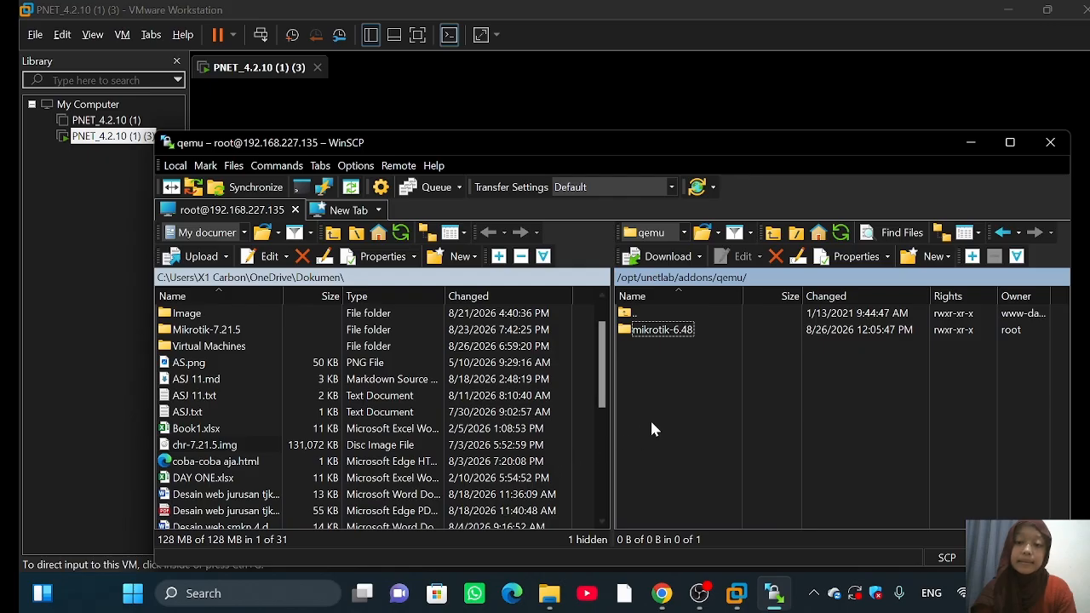
Step: Upload chr-7.21.5.img into the server's mikrotik-6.48 folder
{"action": "double_click", "coordinate": [706, 324]}
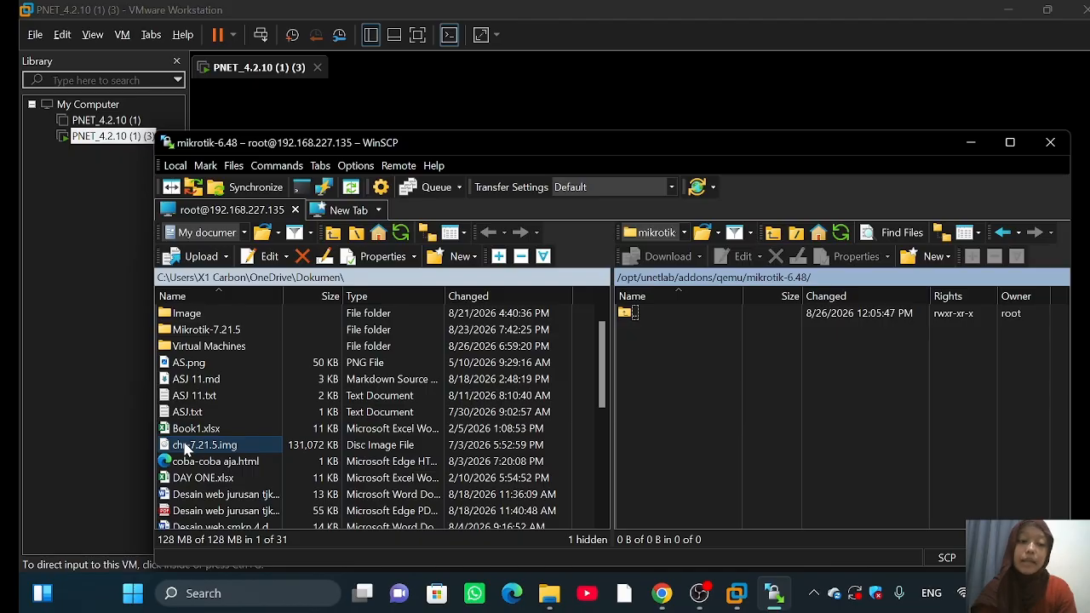
{"action": "right_click", "coordinate": [184, 448]}
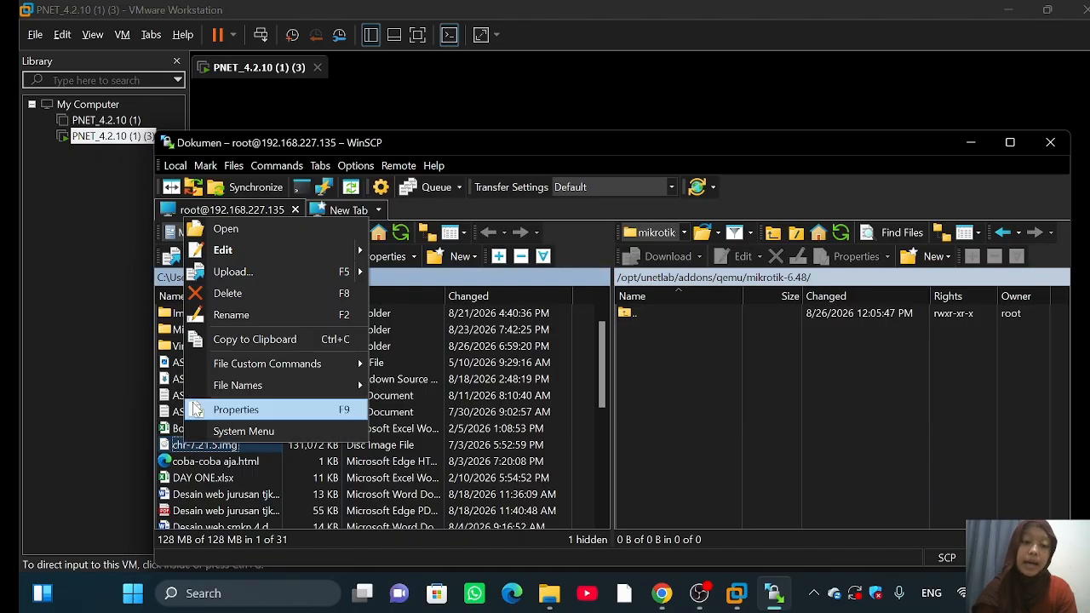
{"action": "left_click", "coordinate": [245, 280]}
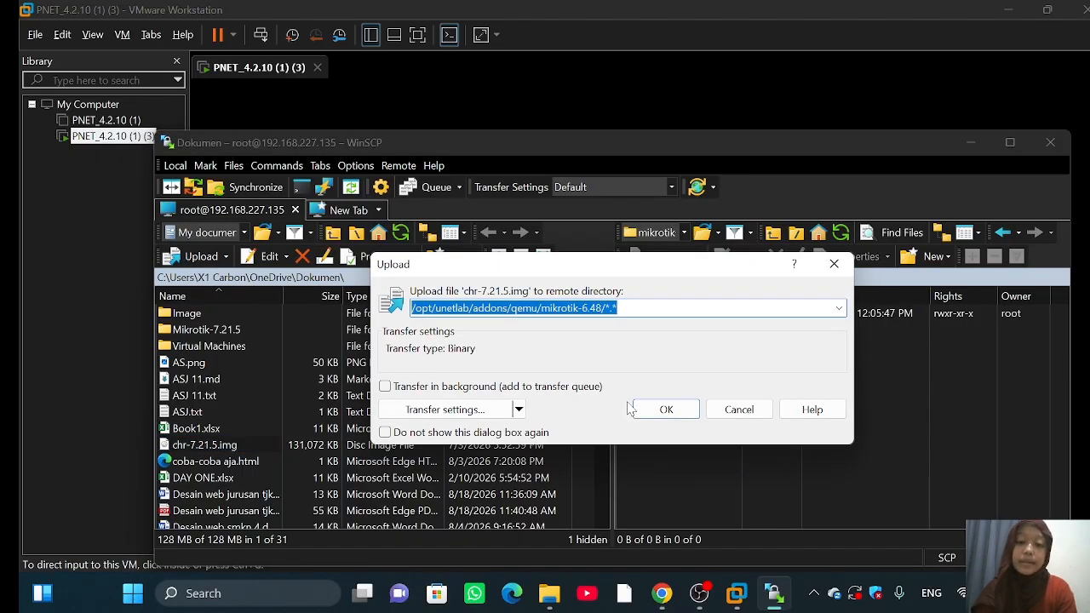
{"action": "left_click", "coordinate": [662, 409]}
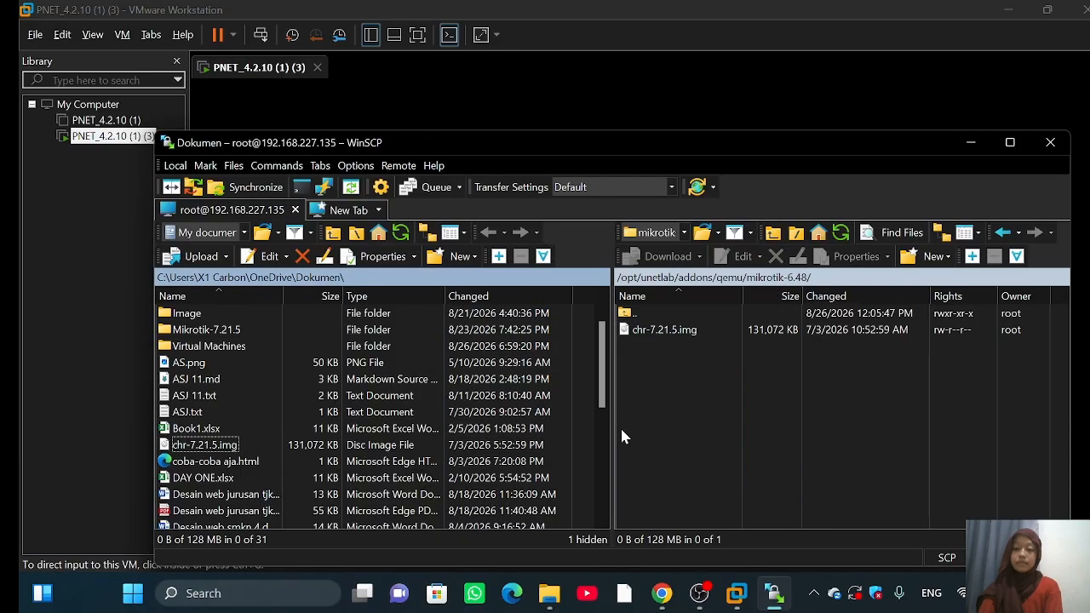
Step: Rename the uploaded image to hda.qcow2
{"action": "right_click", "coordinate": [684, 332]}
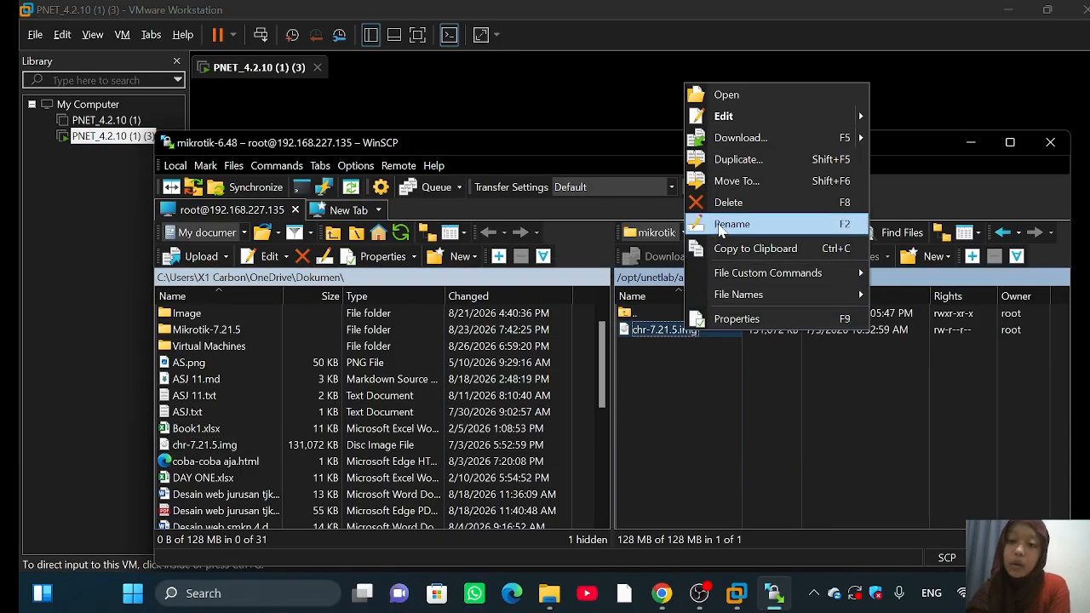
{"action": "left_click", "coordinate": [724, 224]}
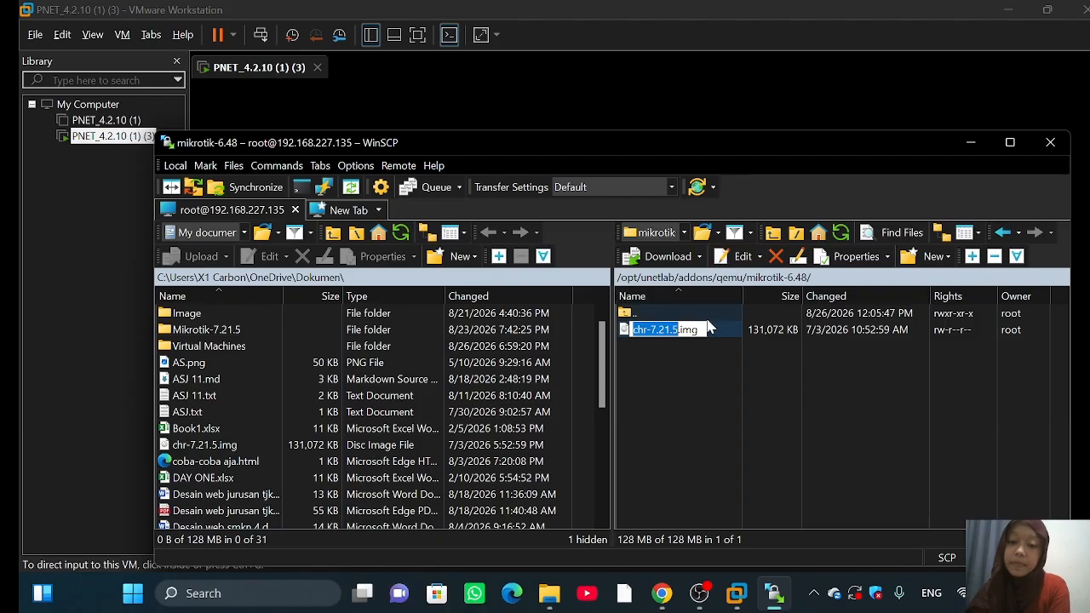
{"action": "left_click", "coordinate": [699, 332]}
{"action": "key", "text": "BackSpace"}
{"action": "key", "text": "BackSpace"}
{"action": "key", "text": "BackSpace"}
{"action": "key", "text": "BackSpace"}
{"action": "key", "text": "BackSpace"}
{"action": "key", "text": "BackSpace"}
{"action": "key", "text": "BackSpace"}
{"action": "key", "text": "BackSpace"}
{"action": "key", "text": "BackSpace"}
{"action": "key", "text": "BackSpace"}
{"action": "key", "text": "BackSpace"}
{"action": "key", "text": "BackSpace"}
{"action": "key", "text": "BackSpace"}
{"action": "key", "text": "BackSpace"}
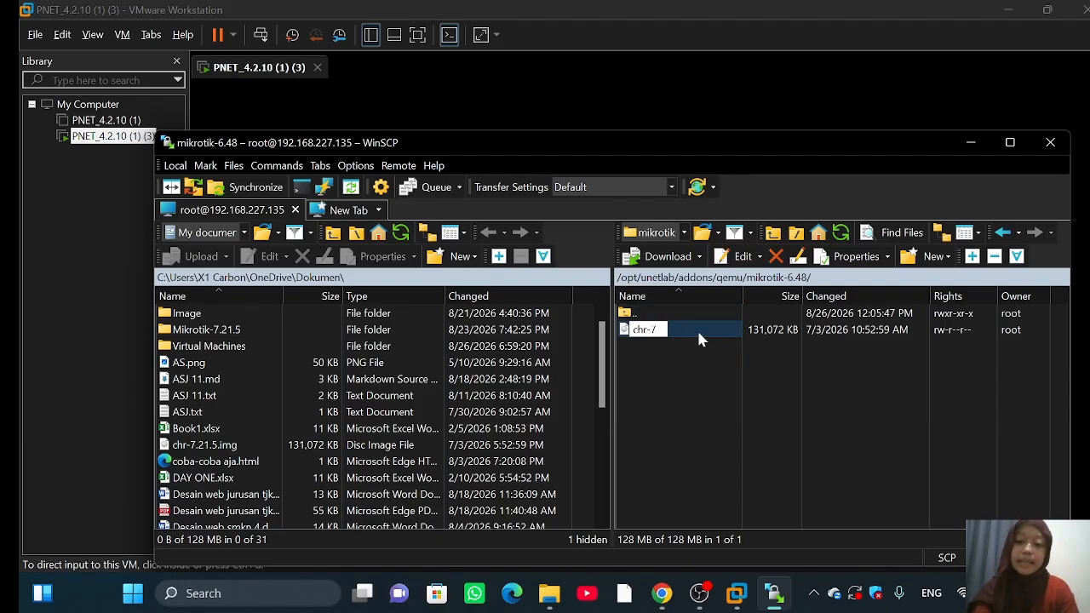
{"action": "type", "text": "hda."}
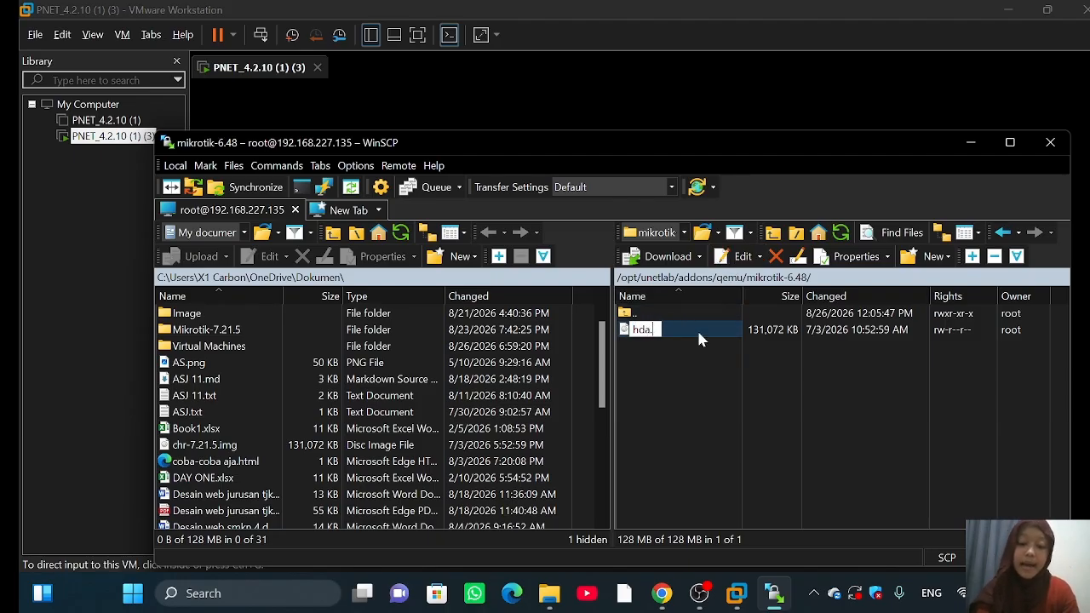
{"action": "type", "text": "qcow2"}
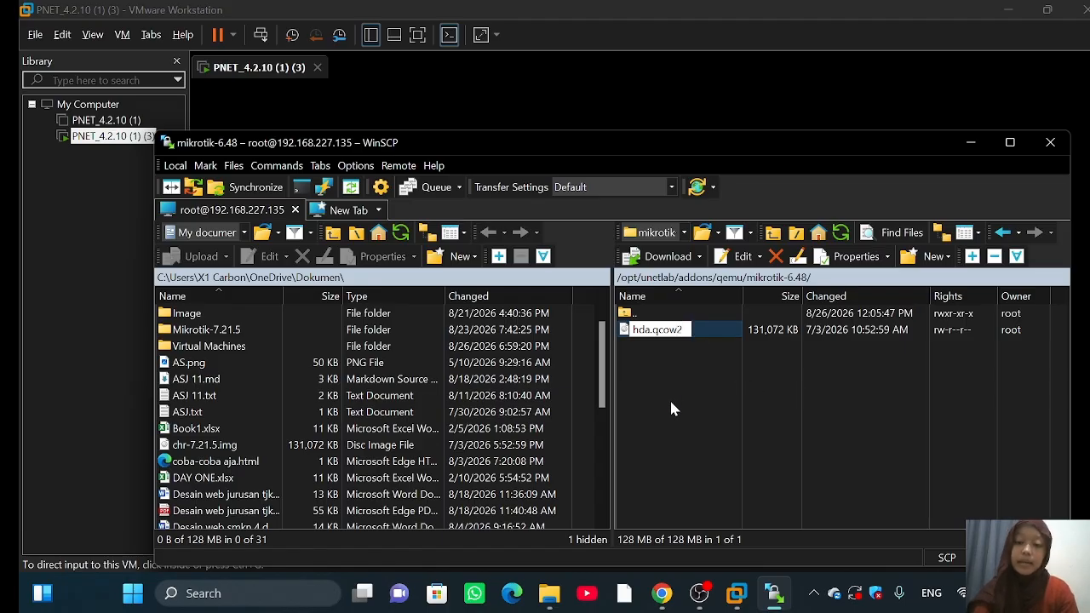
{"action": "key", "text": "Return"}
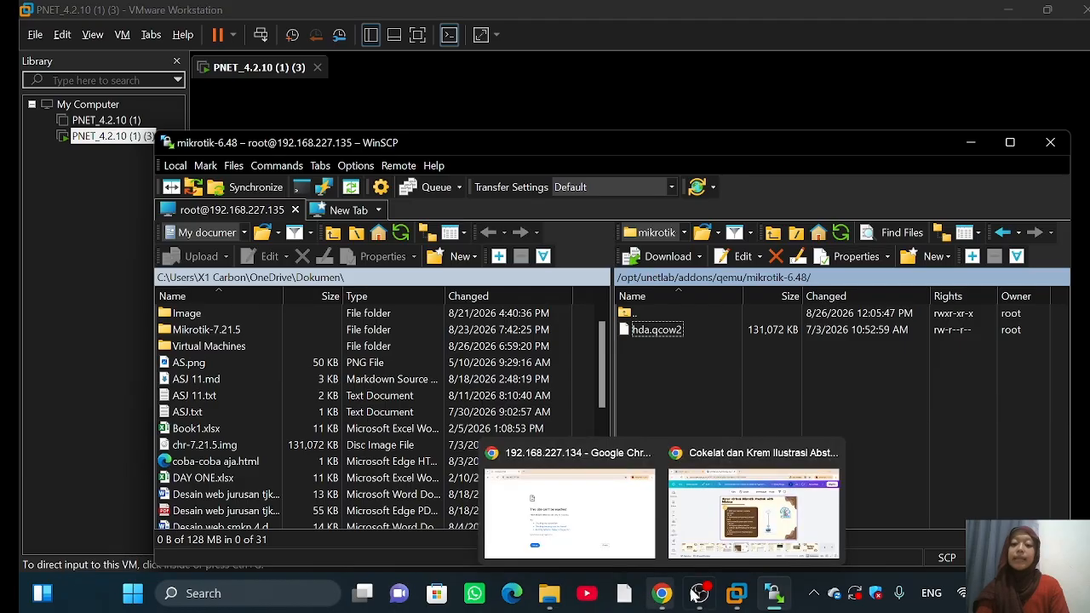
Step: In Chrome, browse to 192.168.227.135 to reach the PNETLab 4.2.10 start page
{"action": "left_click", "coordinate": [736, 593]}
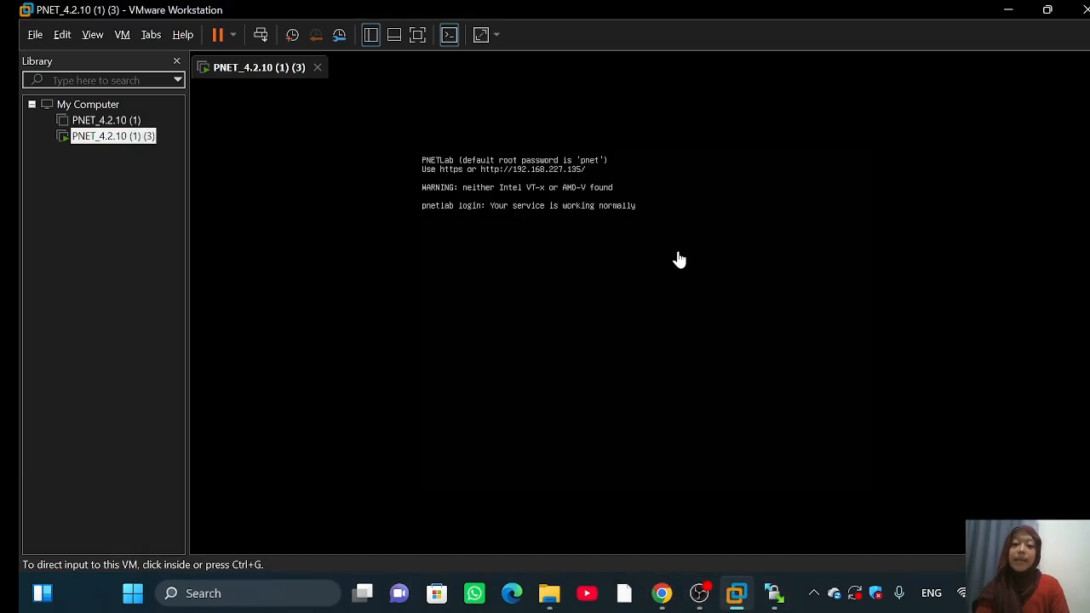
{"action": "mouse_move", "coordinate": [662, 596]}
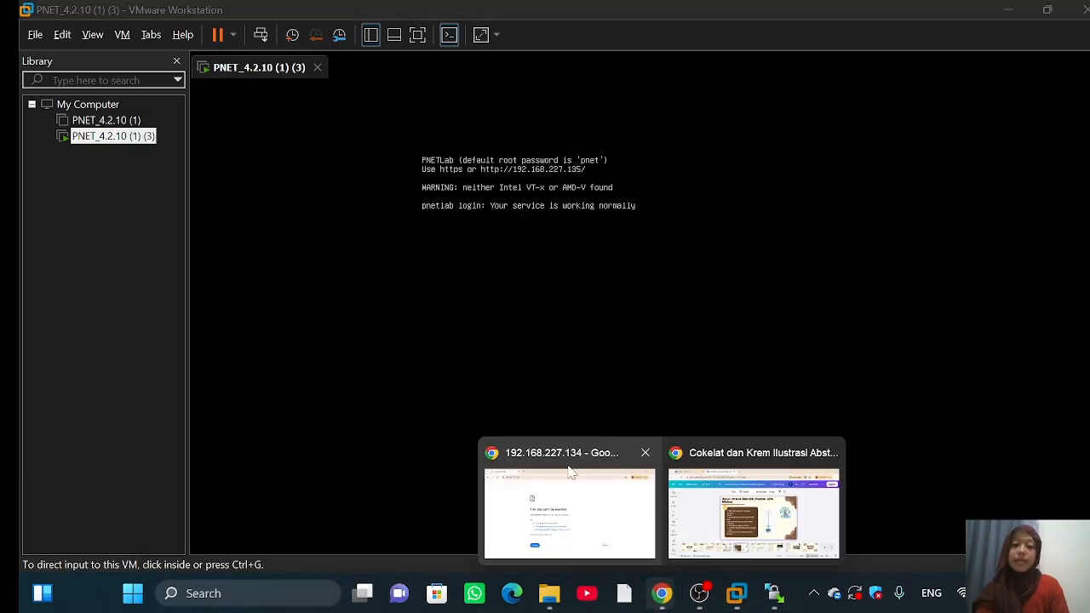
{"action": "mouse_move", "coordinate": [627, 504]}
{"action": "left_click", "coordinate": [582, 499]}
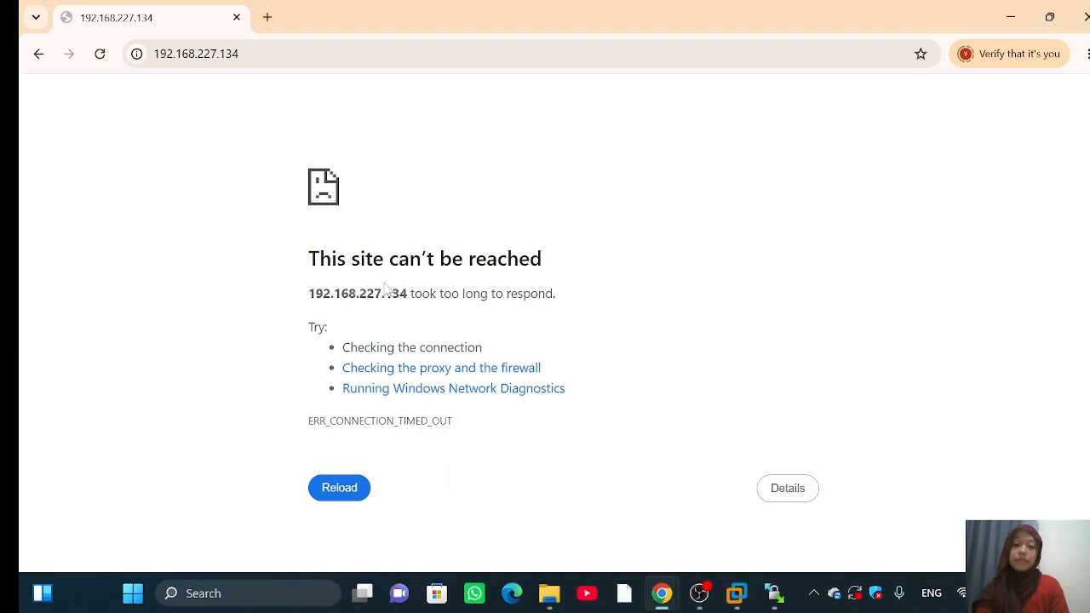
{"action": "key", "text": "ctrl+l"}
{"action": "key", "text": "BackSpace"}
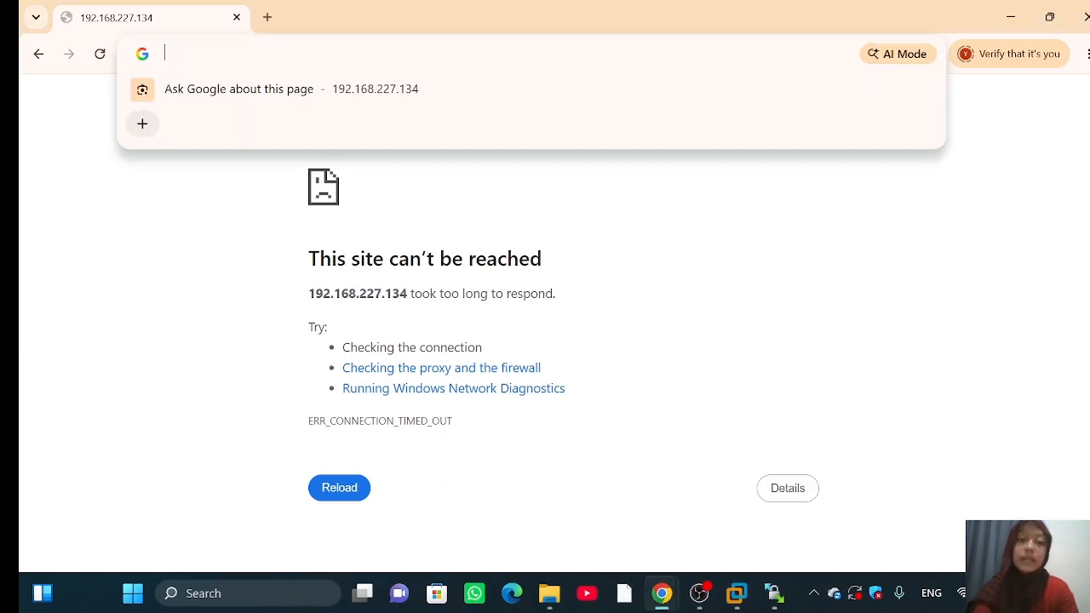
{"action": "type", "text": "192.168"}
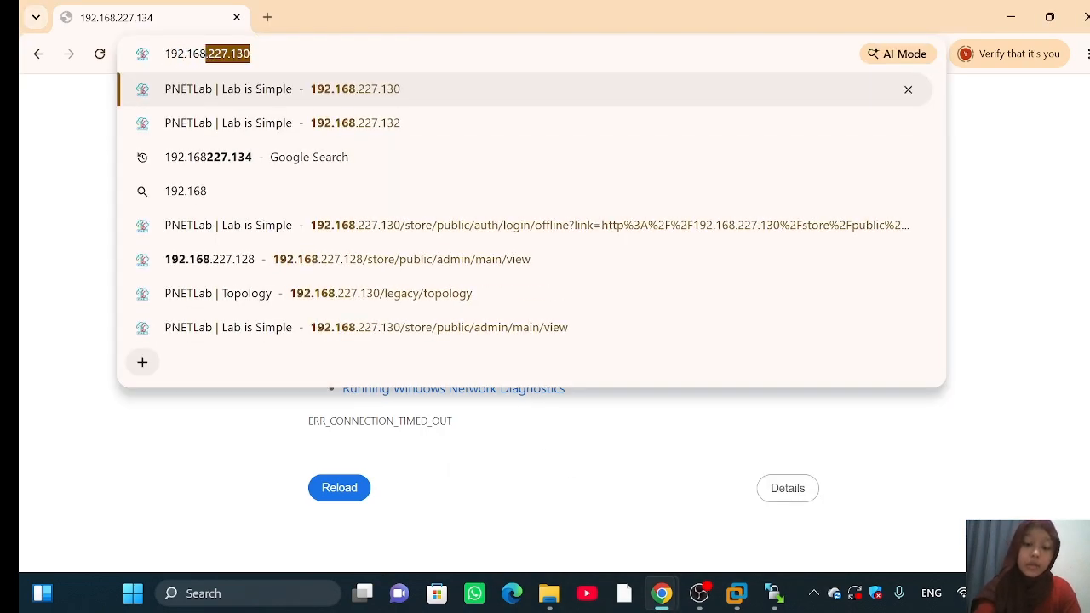
{"action": "type", "text": ".227.135"}
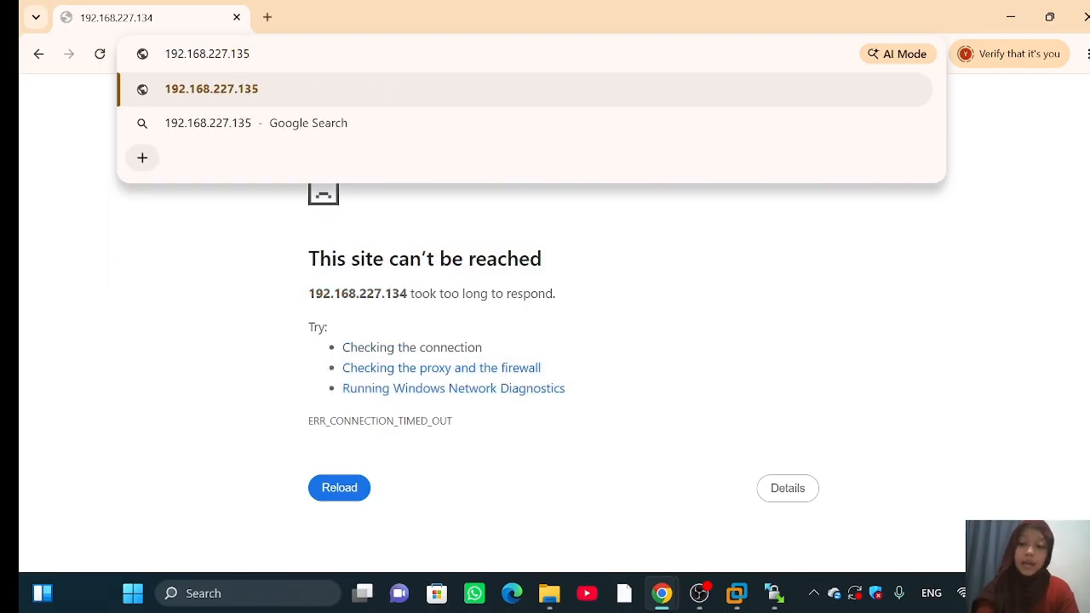
{"action": "key", "text": "Return"}
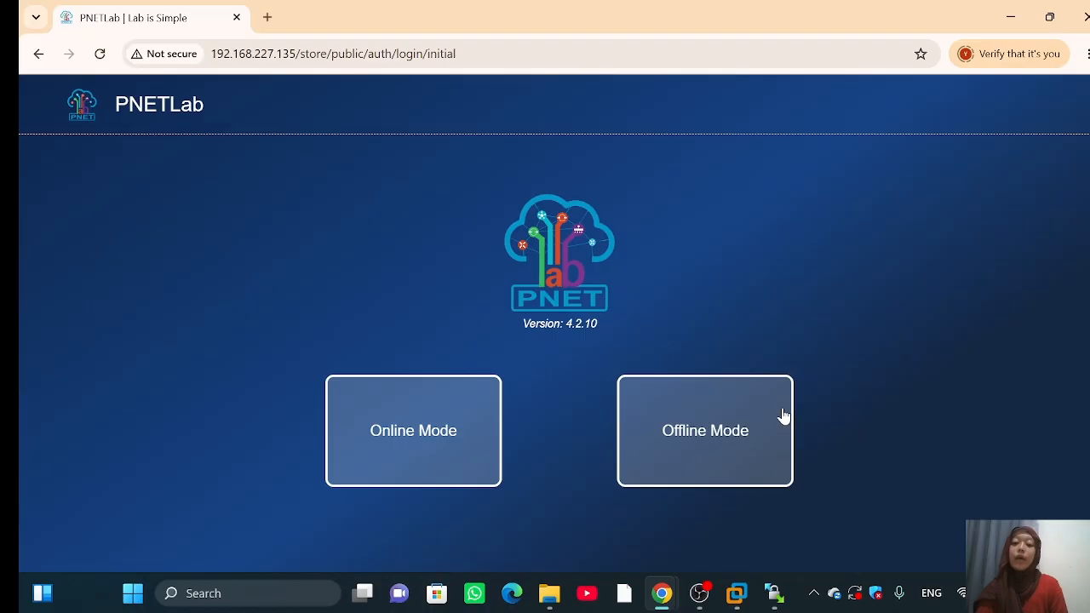
Step: Choose Offline Mode and enter the default admin username and password
{"action": "left_click", "coordinate": [698, 460]}
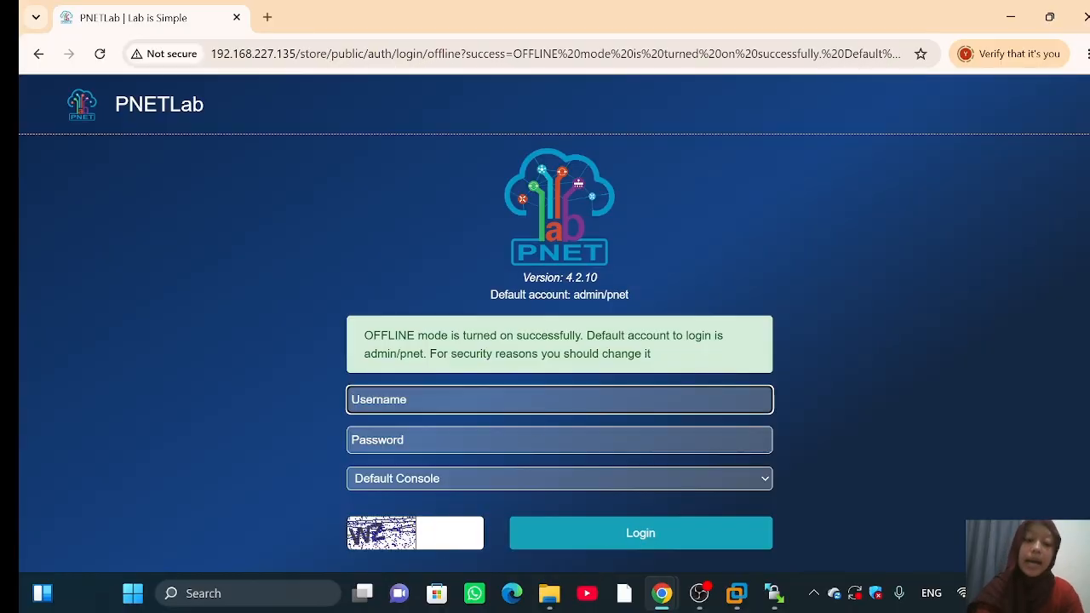
{"action": "type", "text": "admin"}
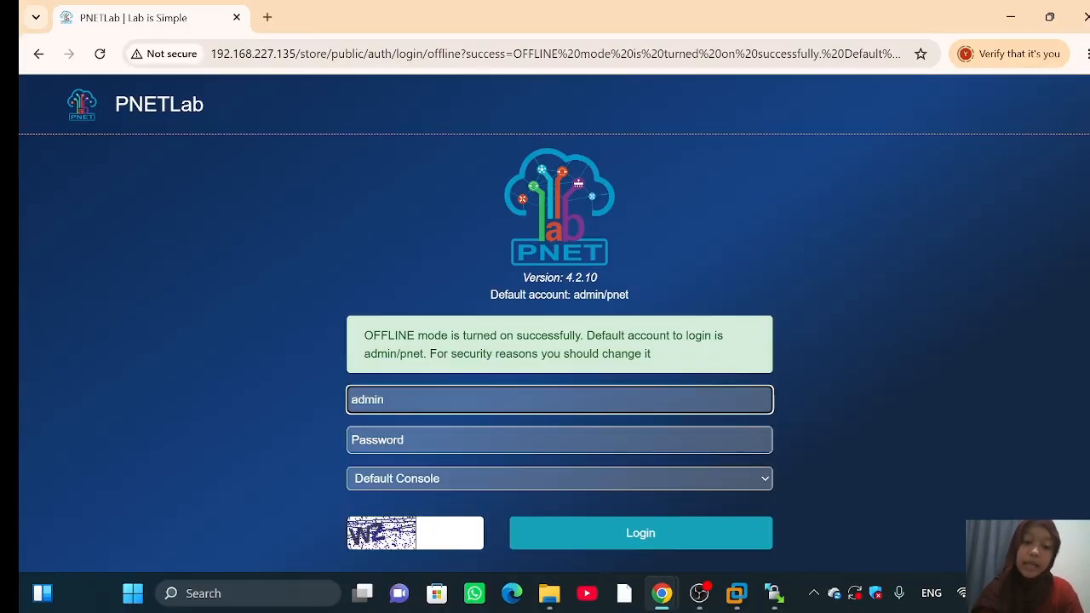
{"action": "key", "text": "Tab"}
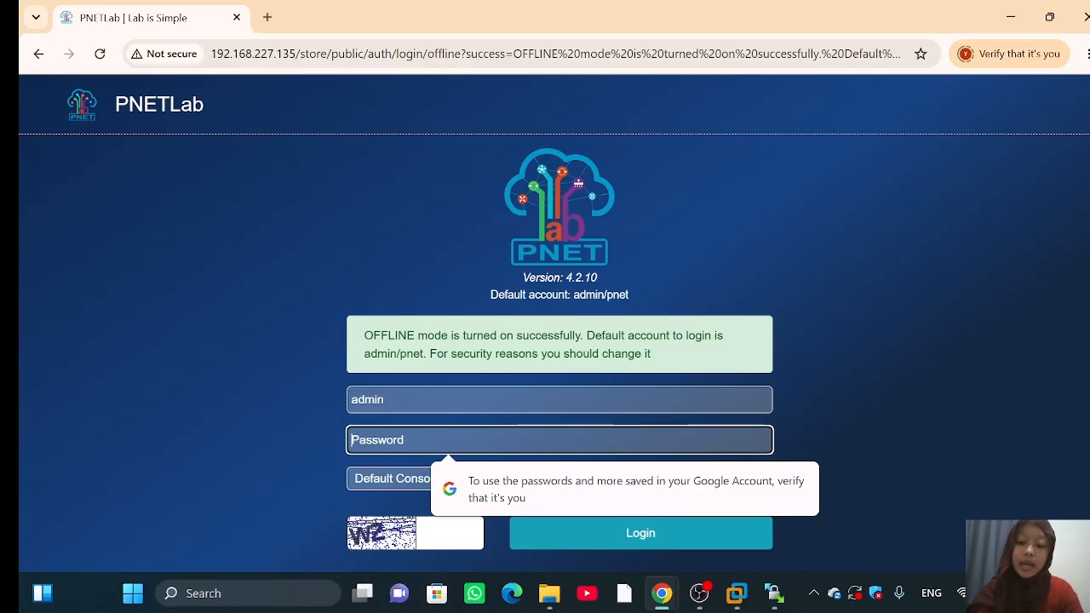
{"action": "type", "text": "pnet"}
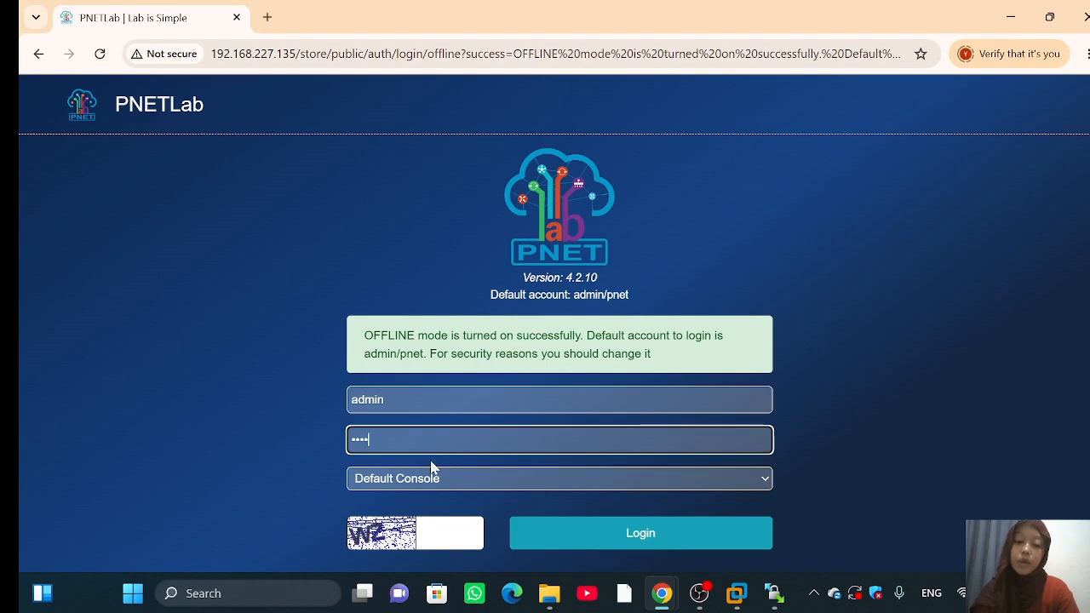
Step: Fill in the captcha, retrying after a wrong entry, and log in
{"action": "left_click", "coordinate": [446, 533]}
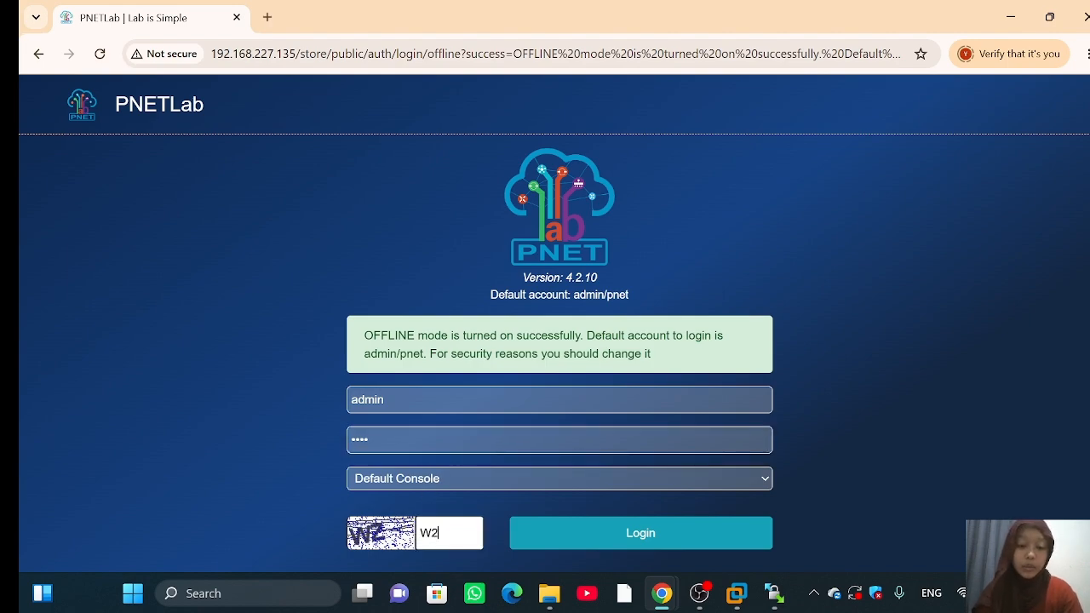
{"action": "type", "text": "W2"}
{"action": "left_click", "coordinate": [669, 542]}
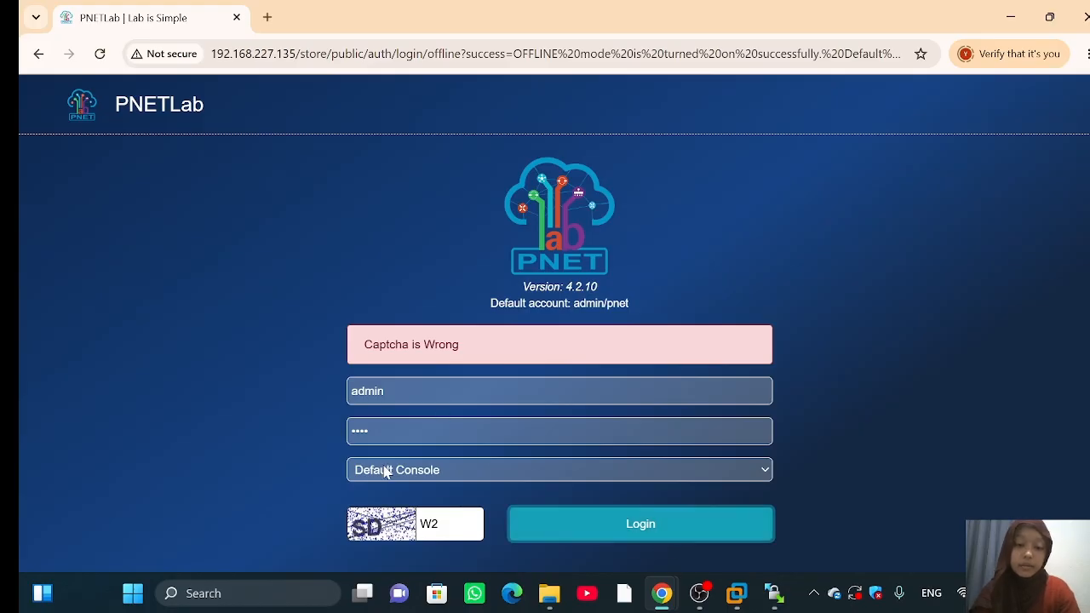
{"action": "left_click", "coordinate": [448, 525]}
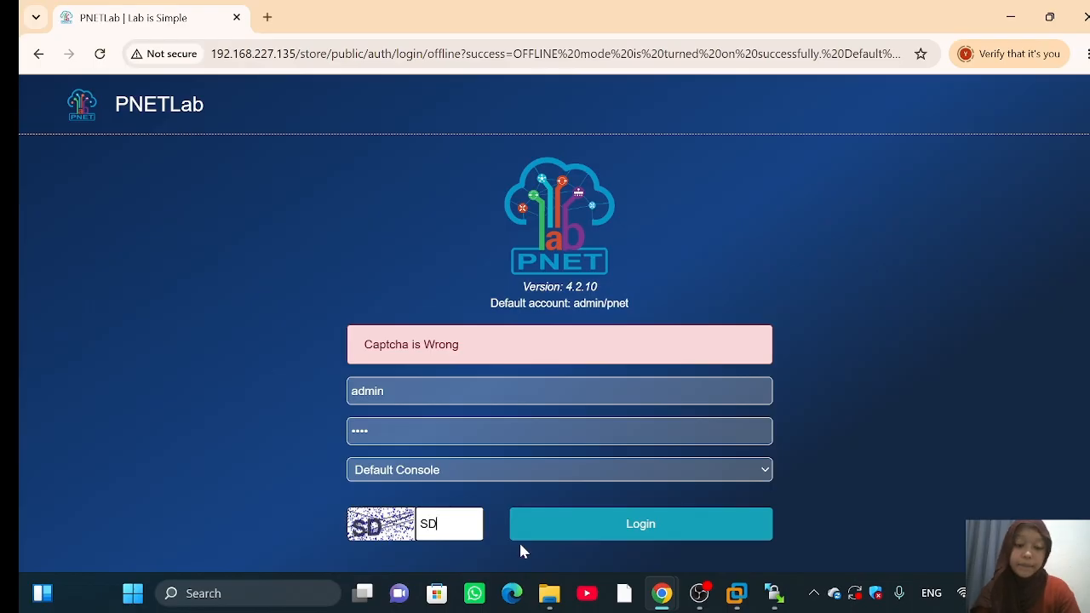
{"action": "left_click", "coordinate": [632, 529]}
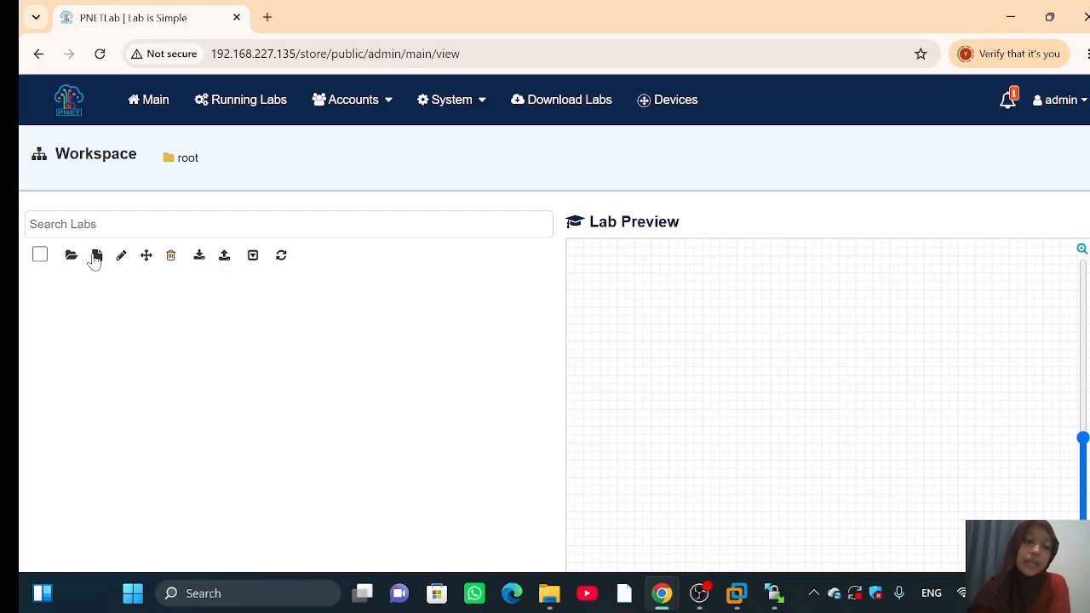
Step: Add a new lab named 'Belajar Mikrotik' and open its topology
{"action": "left_click", "coordinate": [97, 257]}
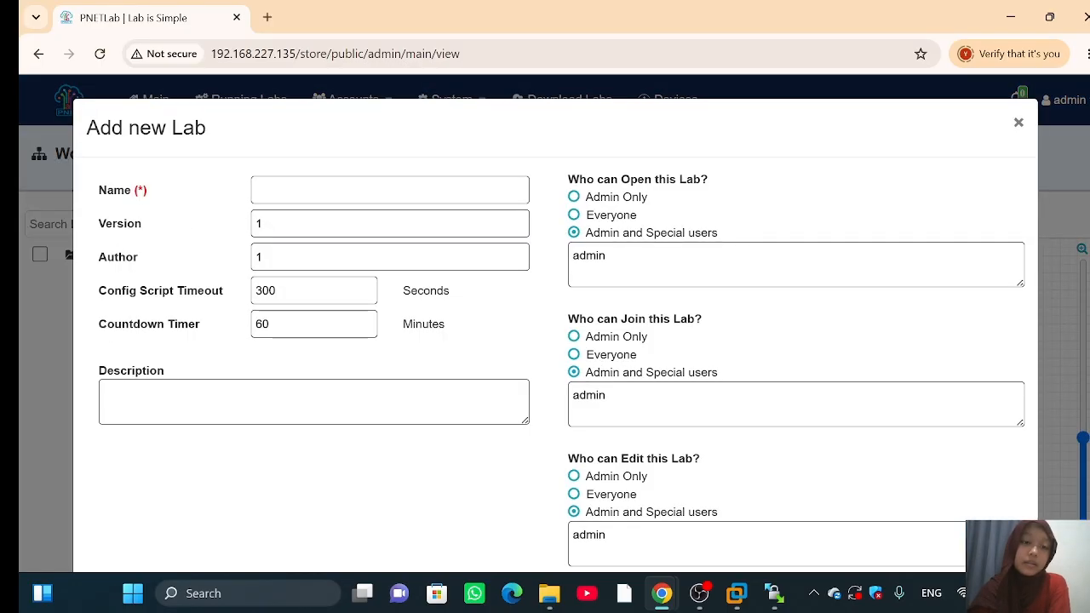
{"action": "left_click", "coordinate": [390, 190]}
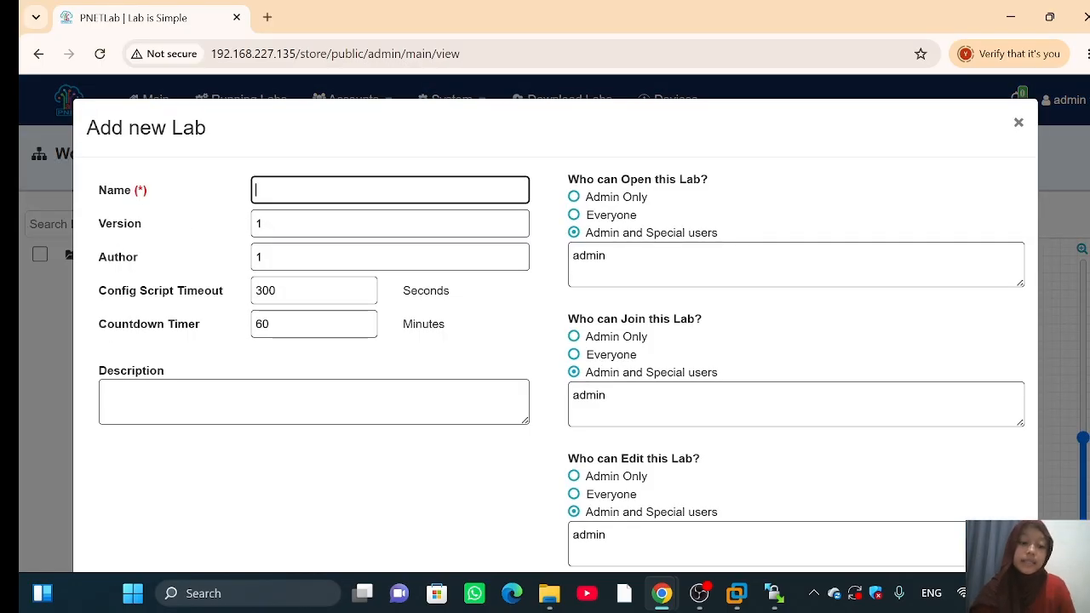
{"action": "type", "text": "Belajar Mikrotik"}
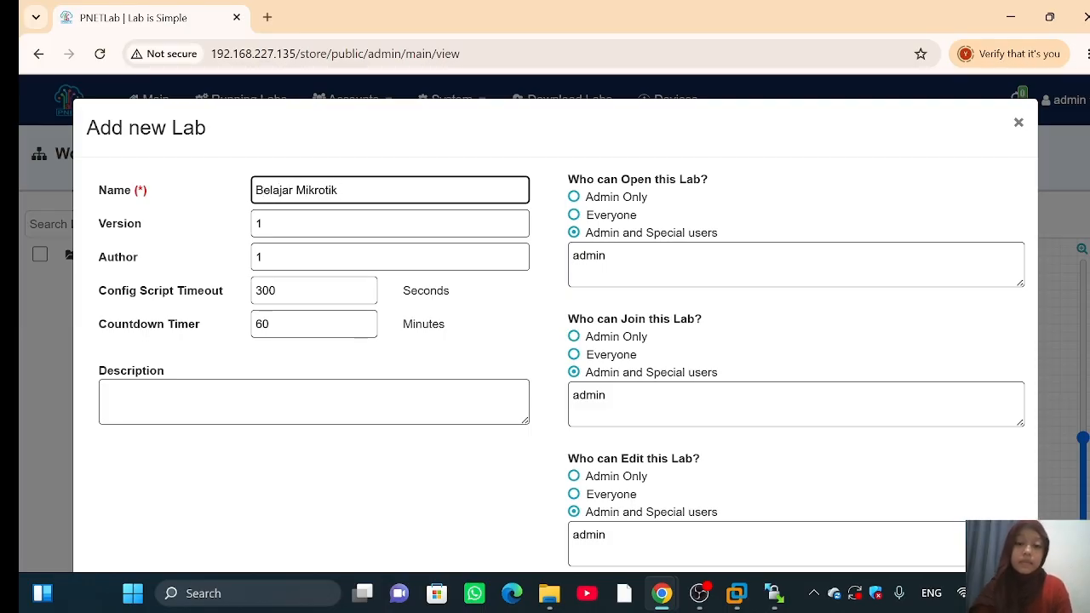
{"action": "scroll", "coordinate": [640, 382], "scroll_direction": "down", "scroll_amount": 1}
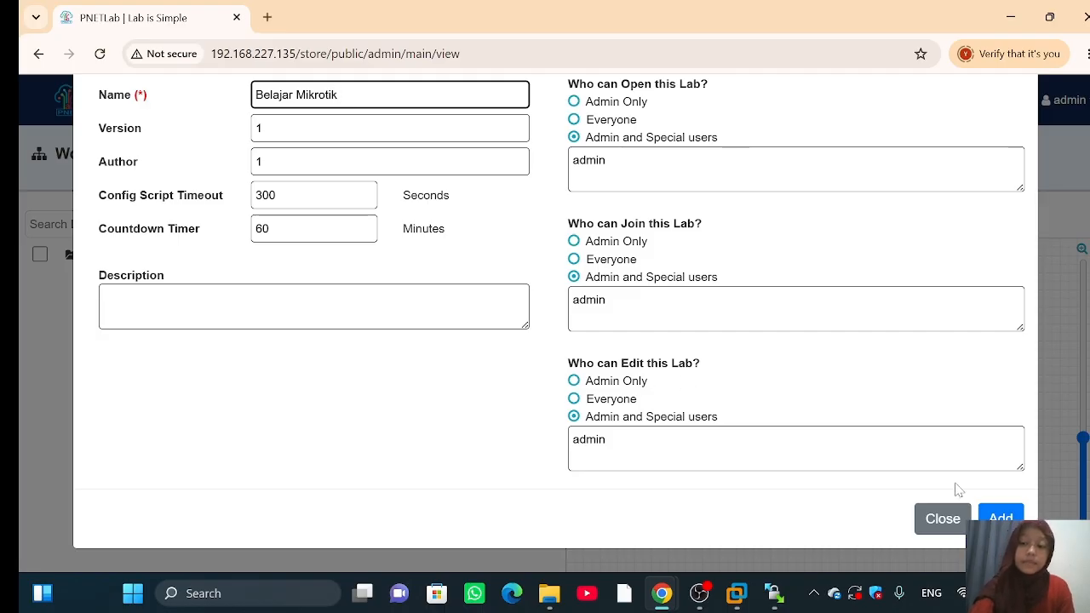
{"action": "left_click", "coordinate": [1001, 519]}
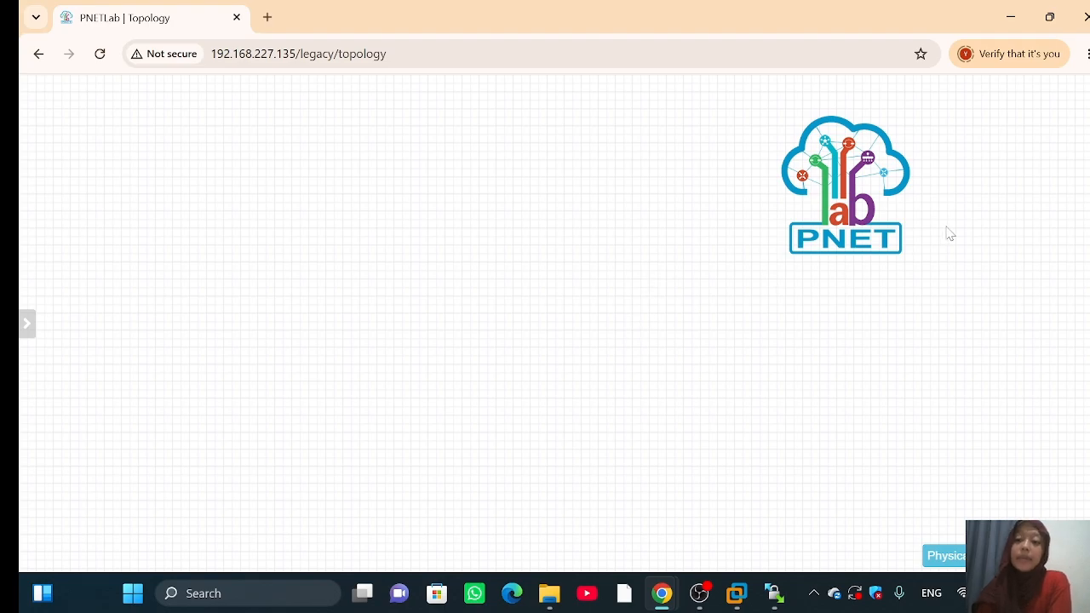
Step: Add a new node based on the MikroTik RouterOS template
{"action": "right_click", "coordinate": [132, 160]}
{"action": "left_click", "coordinate": [179, 196]}
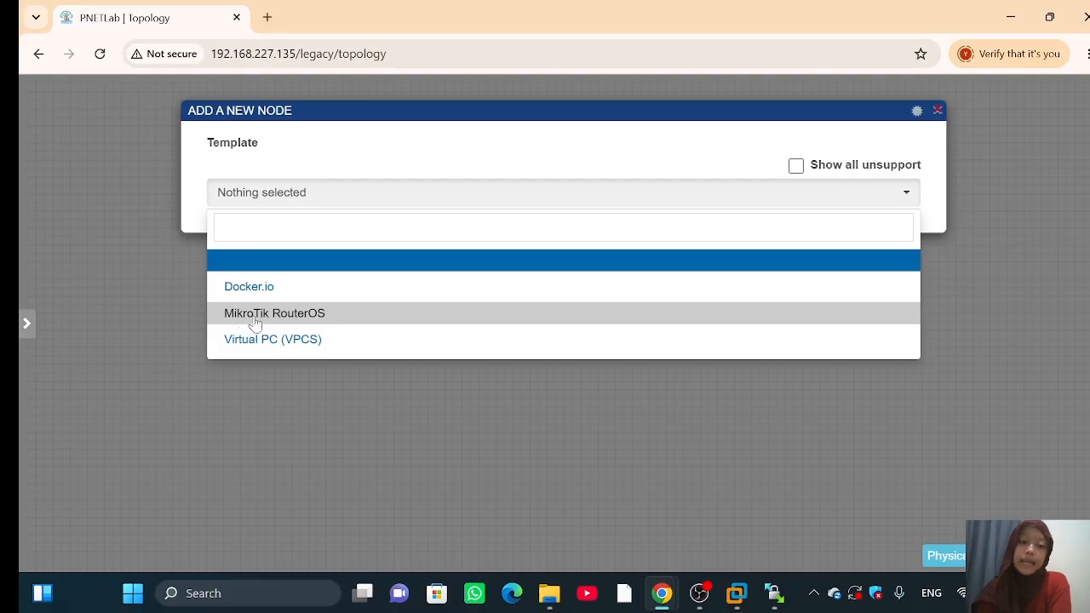
{"action": "left_click", "coordinate": [308, 315]}
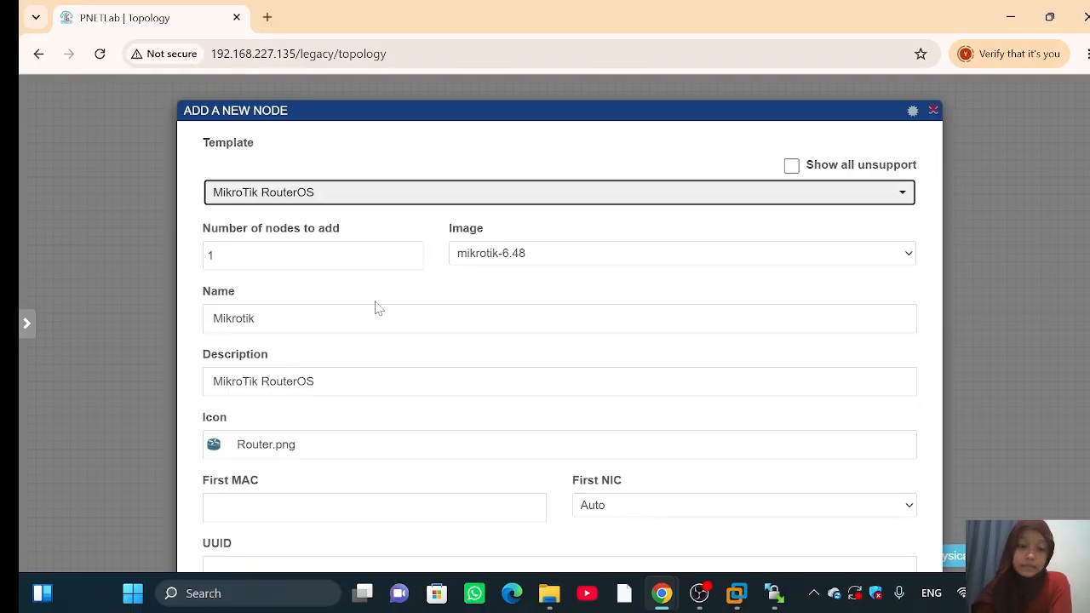
Step: Clear the node's Qemu Options field and save the Mikrotik node
{"action": "scroll", "coordinate": [554, 384], "scroll_direction": "down", "scroll_amount": 10}
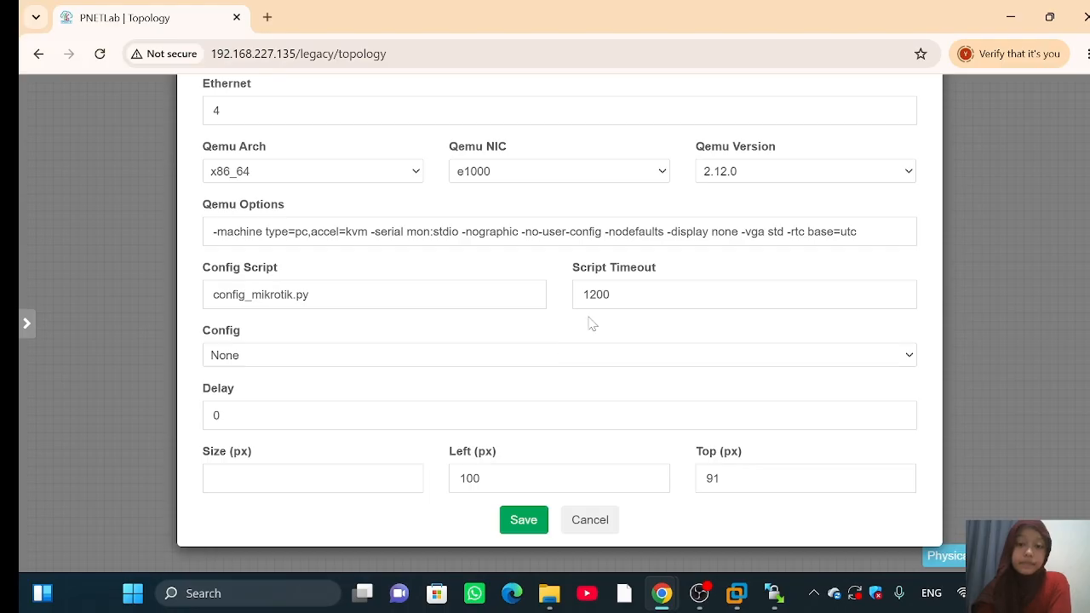
{"action": "left_click", "coordinate": [866, 233]}
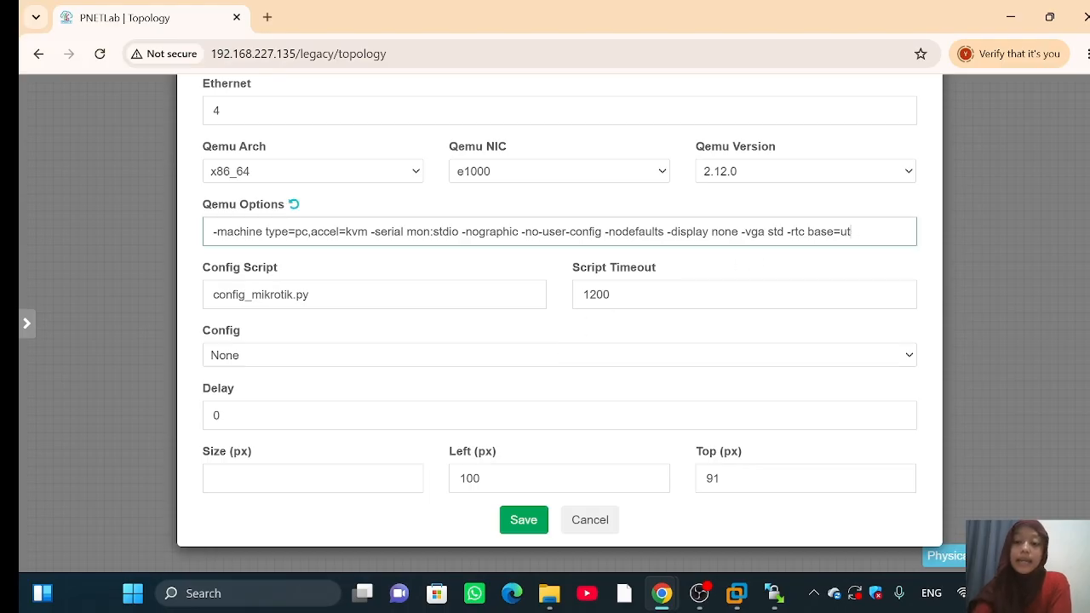
{"action": "key", "text": "BackSpace"}
{"action": "key", "text": "BackSpace"}
{"action": "key", "text": "BackSpace"}
{"action": "key", "text": "BackSpace"}
{"action": "key", "text": "BackSpace"}
{"action": "key", "text": "BackSpace"}
{"action": "key", "text": "BackSpace"}
{"action": "key", "text": "BackSpace"}
{"action": "key", "text": "BackSpace"}
{"action": "key", "text": "BackSpace"}
{"action": "key", "text": "BackSpace"}
{"action": "key", "text": "BackSpace"}
{"action": "key", "text": "BackSpace"}
{"action": "key", "text": "BackSpace"}
{"action": "key", "text": "BackSpace"}
{"action": "key", "text": "BackSpace"}
{"action": "key", "text": "BackSpace"}
{"action": "key", "text": "BackSpace"}
{"action": "key", "text": "BackSpace"}
{"action": "key", "text": "BackSpace"}
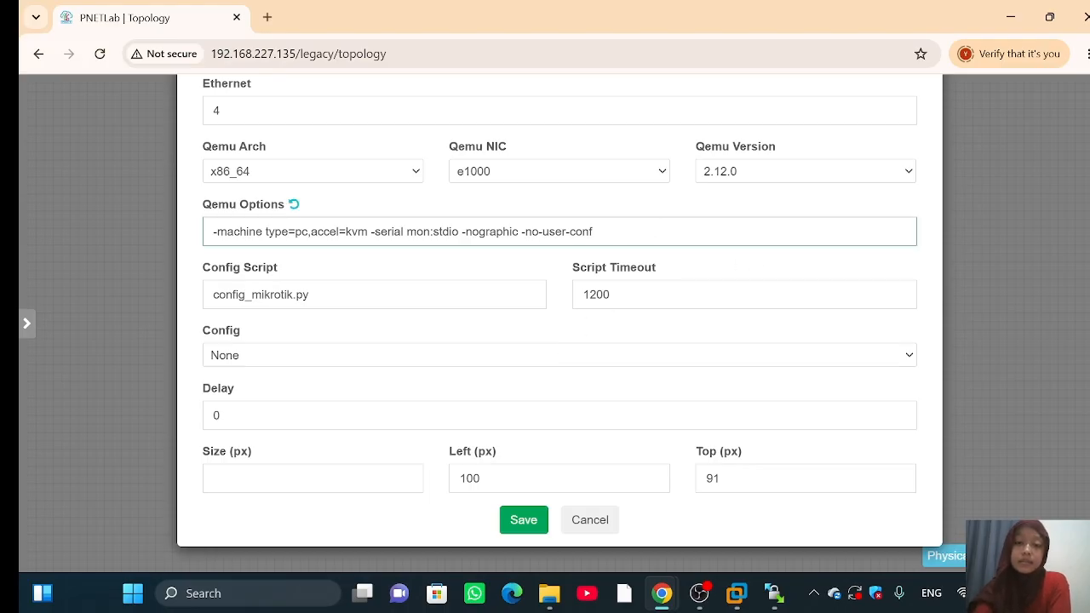
{"action": "key", "text": "BackSpace"}
{"action": "key", "text": "BackSpace"}
{"action": "key", "text": "BackSpace"}
{"action": "key", "text": "BackSpace"}
{"action": "key", "text": "BackSpace"}
{"action": "key", "text": "BackSpace"}
{"action": "key", "text": "BackSpace"}
{"action": "key", "text": "BackSpace"}
{"action": "key", "text": "BackSpace"}
{"action": "key", "text": "BackSpace"}
{"action": "key", "text": "BackSpace"}
{"action": "key", "text": "BackSpace"}
{"action": "key", "text": "BackSpace"}
{"action": "key", "text": "BackSpace"}
{"action": "key", "text": "BackSpace"}
{"action": "key", "text": "BackSpace"}
{"action": "key", "text": "BackSpace"}
{"action": "key", "text": "BackSpace"}
{"action": "key", "text": "BackSpace"}
{"action": "key", "text": "BackSpace"}
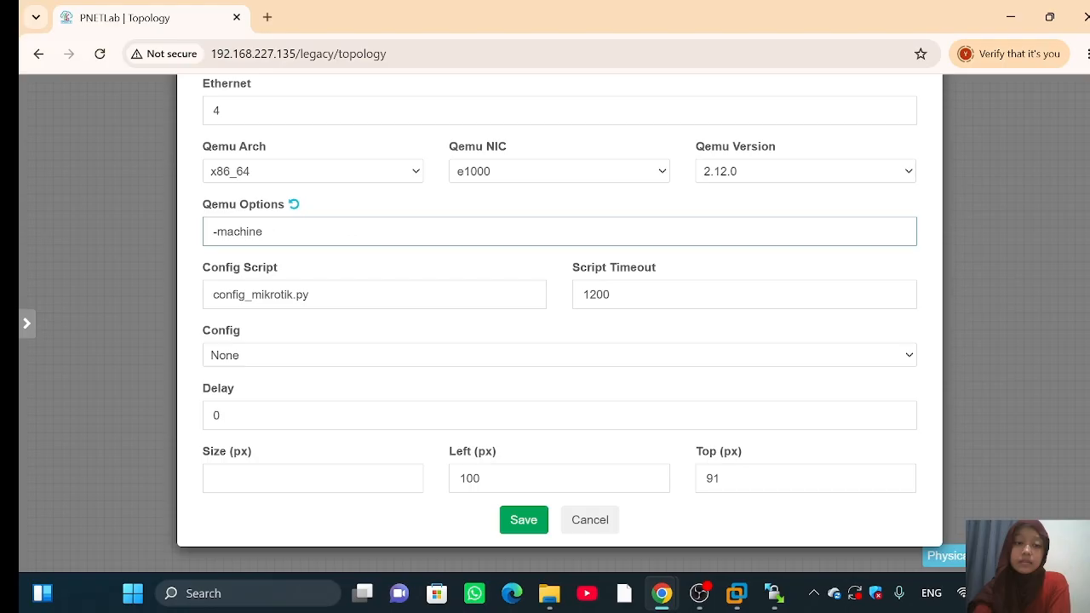
{"action": "key", "text": "BackSpace"}
{"action": "key", "text": "BackSpace"}
{"action": "key", "text": "BackSpace"}
{"action": "key", "text": "BackSpace"}
{"action": "key", "text": "BackSpace"}
{"action": "key", "text": "BackSpace"}
{"action": "key", "text": "BackSpace"}
{"action": "key", "text": "BackSpace"}
{"action": "scroll", "coordinate": [574, 200], "scroll_direction": "up", "scroll_amount": 10}
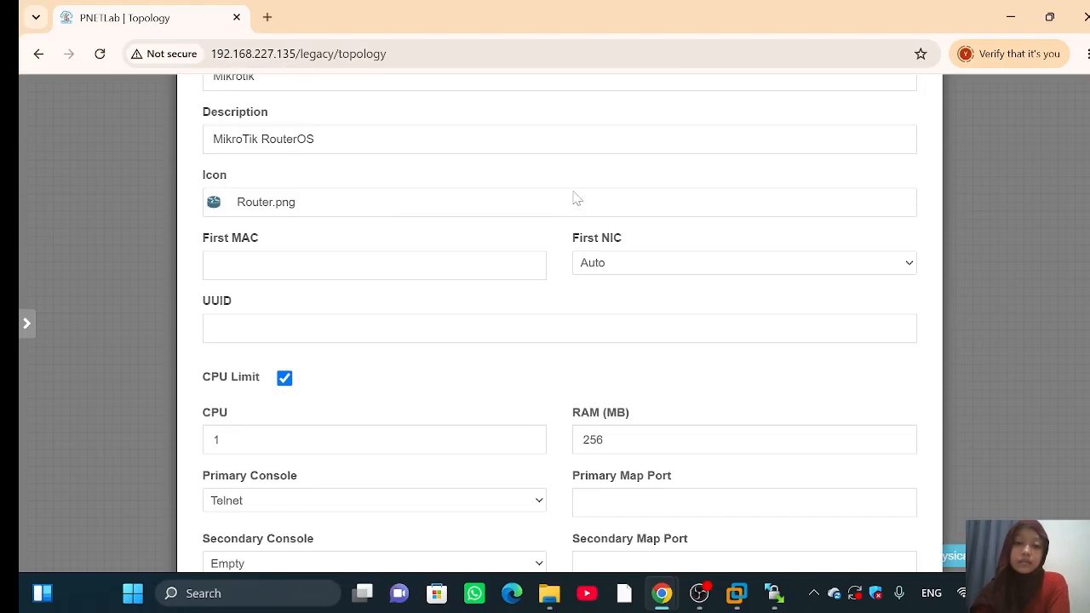
{"action": "scroll", "coordinate": [574, 199], "scroll_direction": "down", "scroll_amount": 5}
{"action": "scroll", "coordinate": [574, 199], "scroll_direction": "down", "scroll_amount": 5}
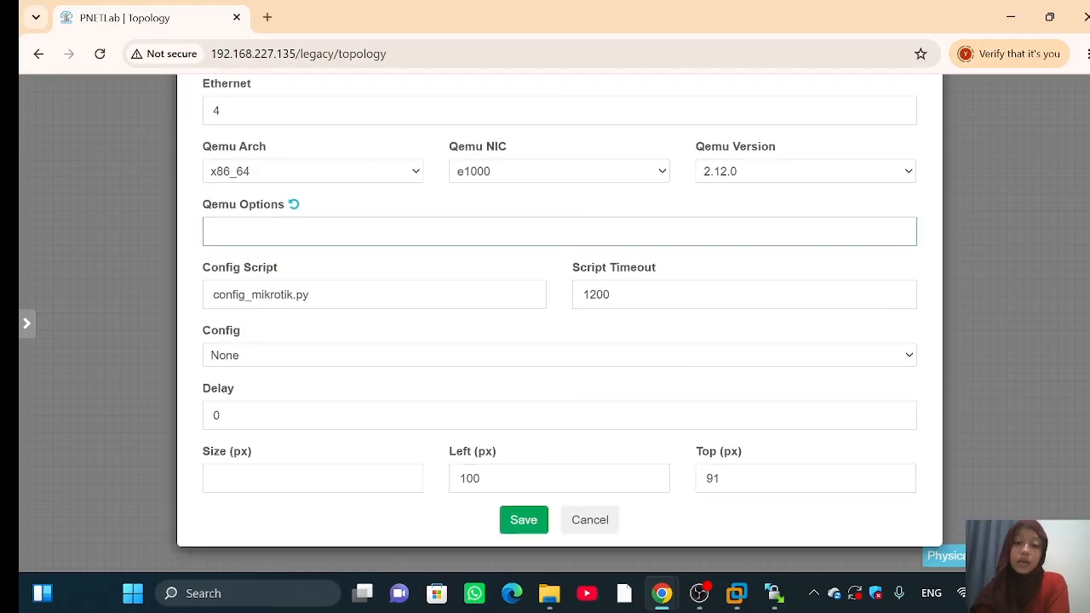
{"action": "left_click", "coordinate": [524, 519]}
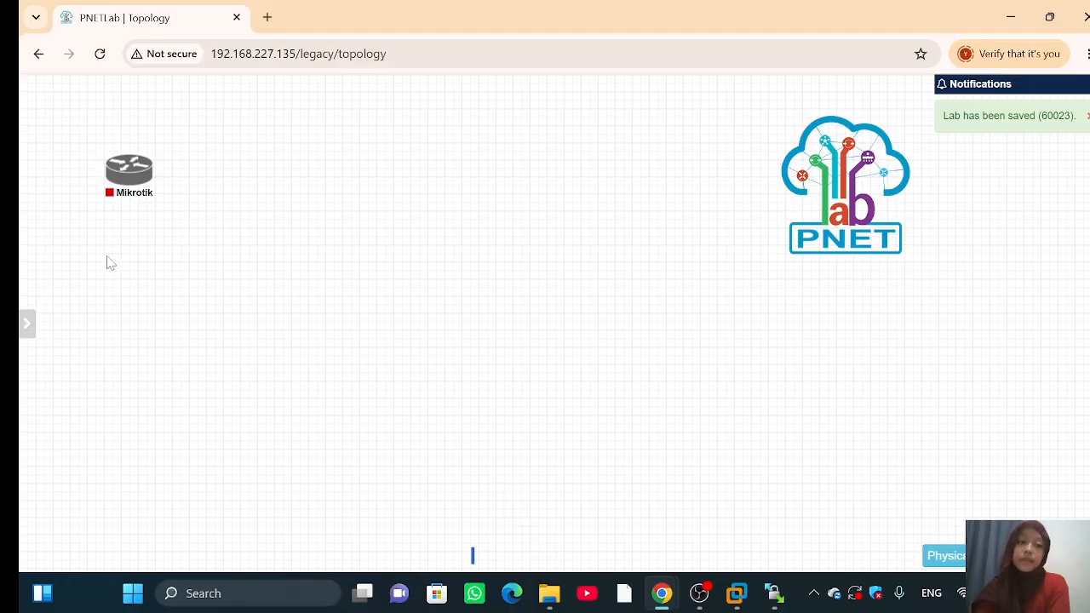
Step: Lower the Mikrotik router and add a Management(Cloud0) network named ISP beside it
{"action": "mouse_move", "coordinate": [130, 170]}
{"action": "left_click_drag", "start_coordinate": [131, 175], "coordinate": [134, 208]}
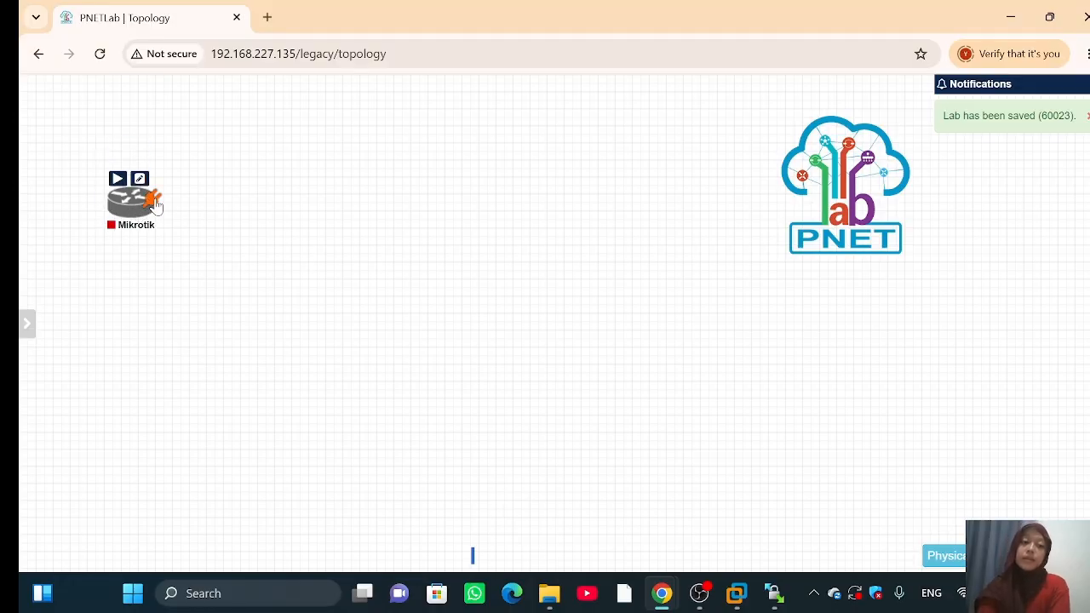
{"action": "right_click", "coordinate": [277, 184]}
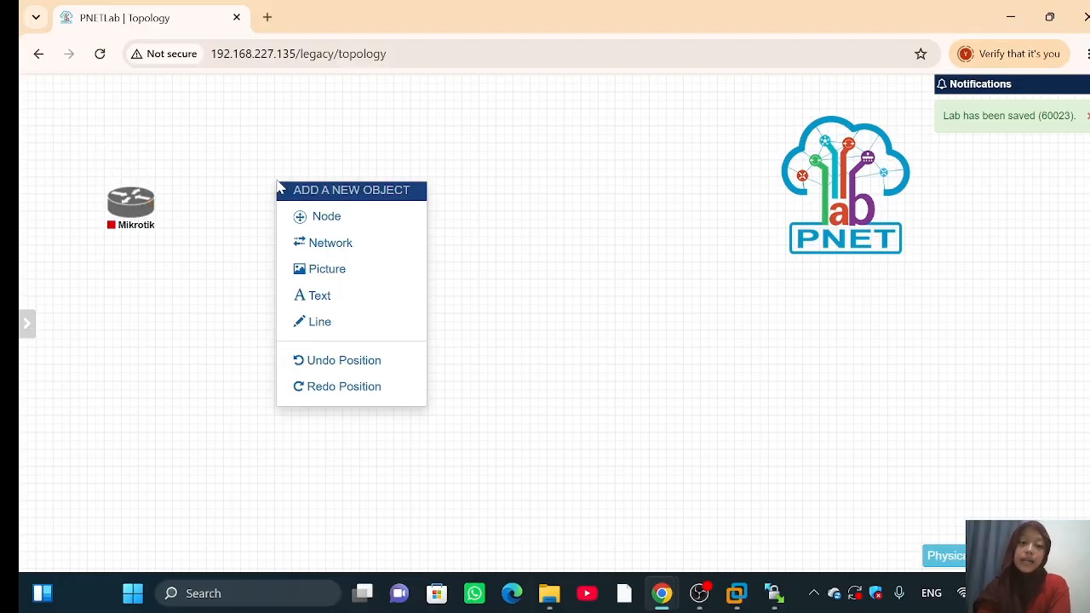
{"action": "left_click", "coordinate": [315, 247]}
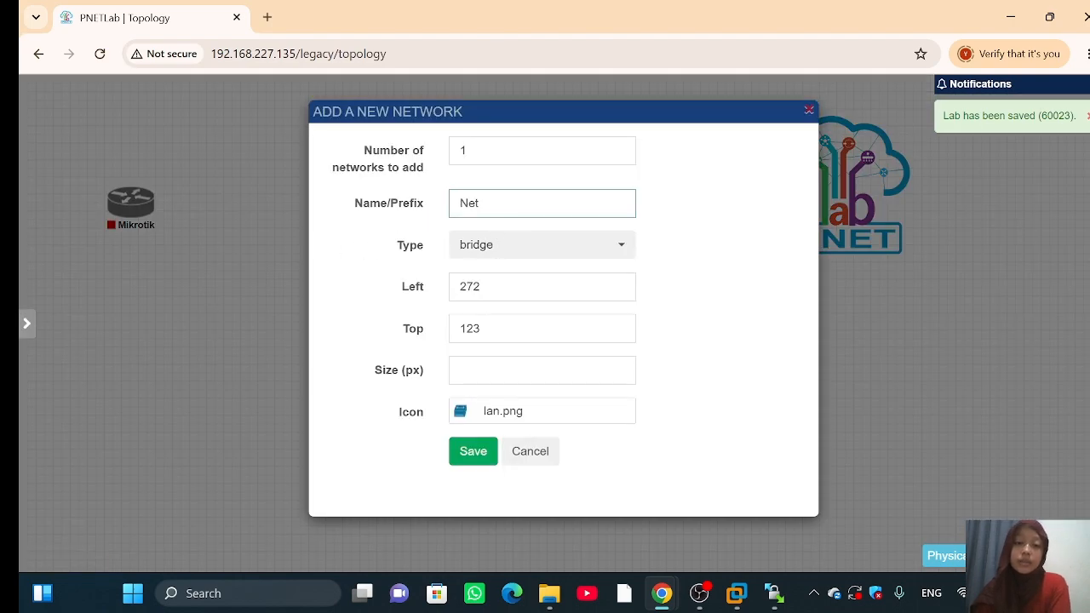
{"action": "key", "text": "BackSpace"}
{"action": "key", "text": "BackSpace"}
{"action": "key", "text": "BackSpace"}
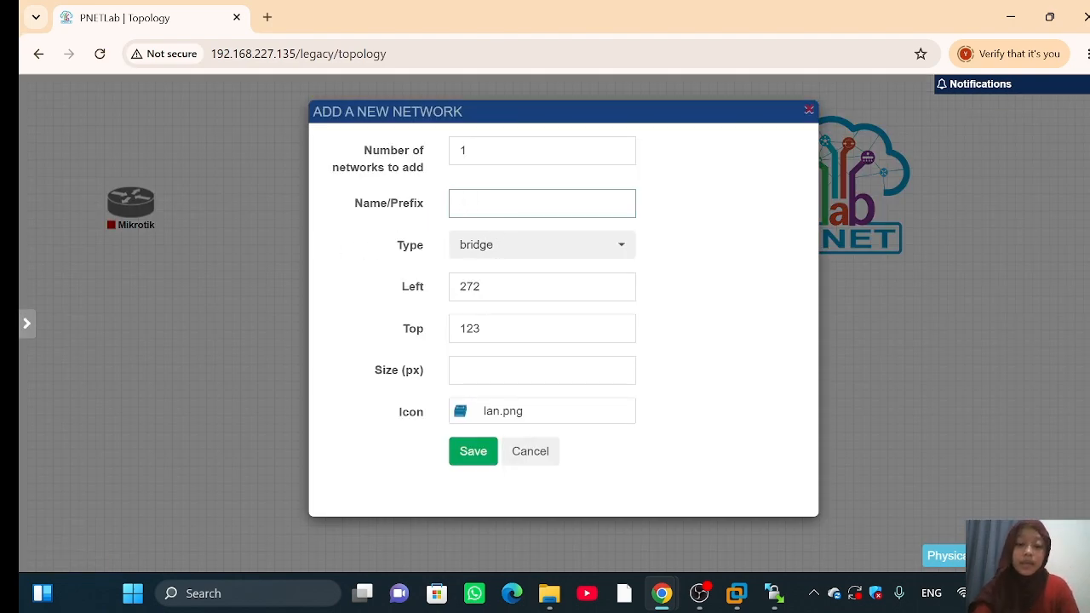
{"action": "type", "text": "ISP"}
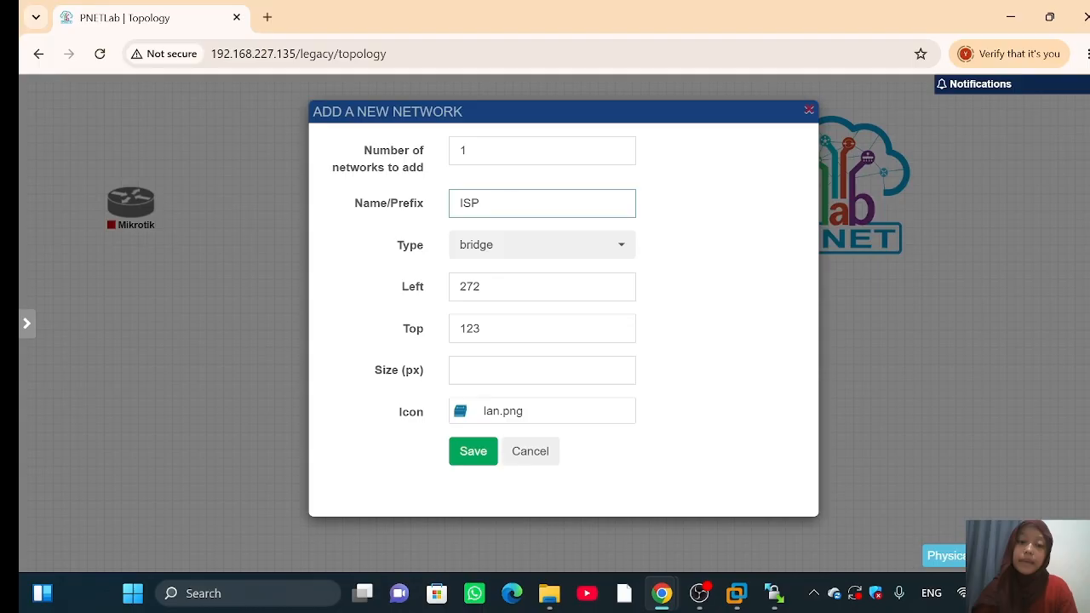
{"action": "left_click", "coordinate": [525, 244]}
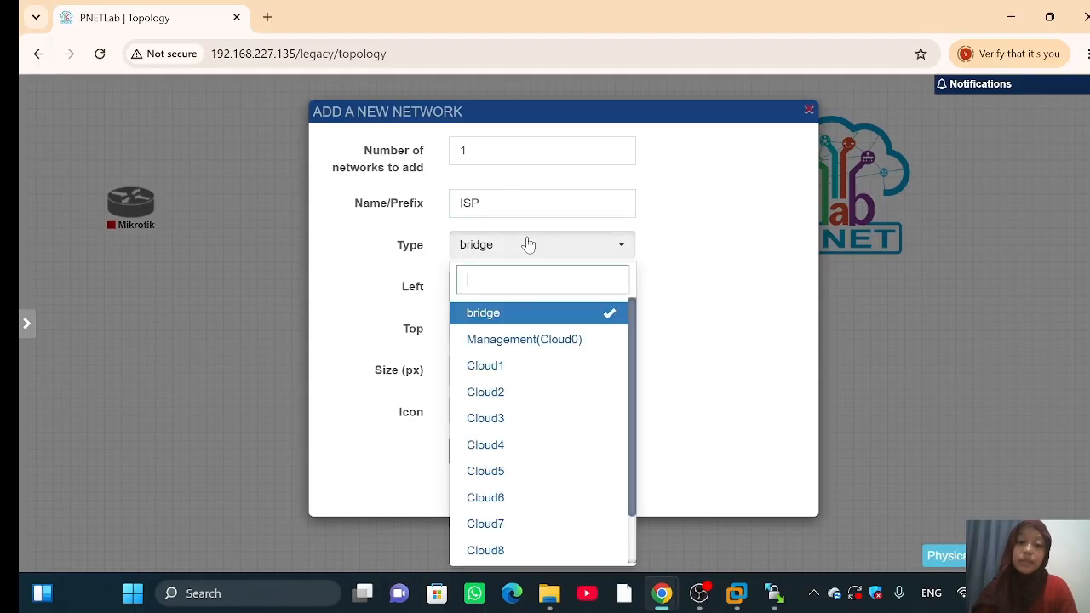
{"action": "left_click", "coordinate": [514, 341]}
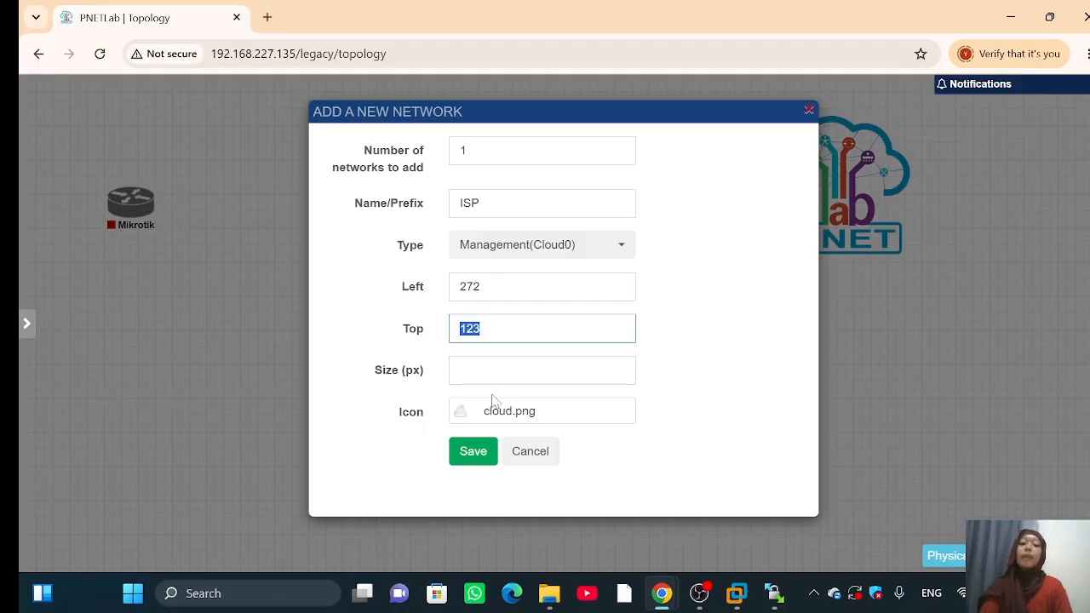
{"action": "left_click", "coordinate": [470, 453]}
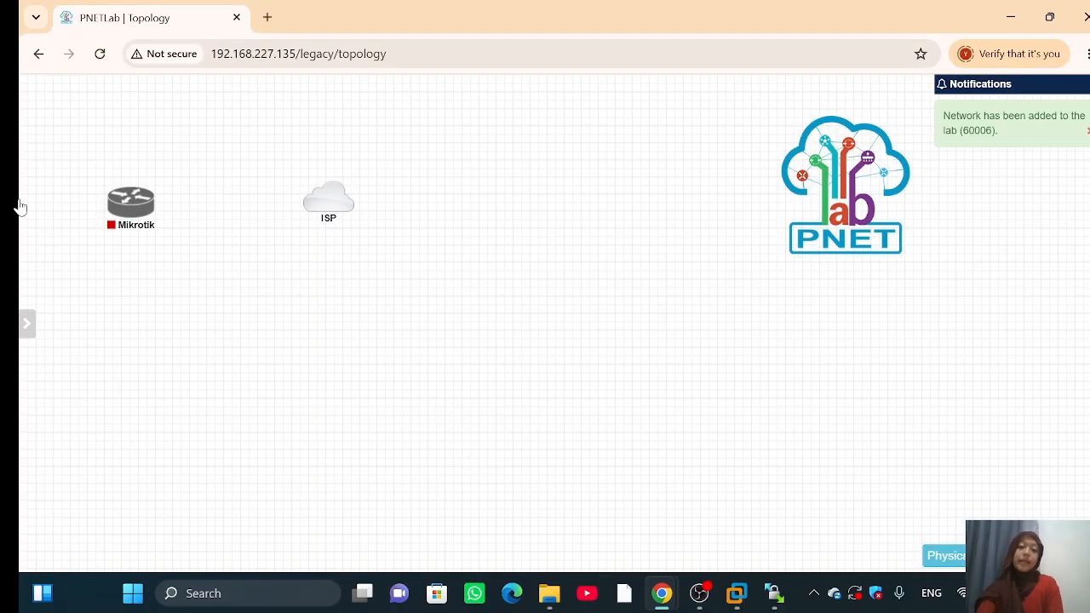
{"action": "mouse_move", "coordinate": [150, 201]}
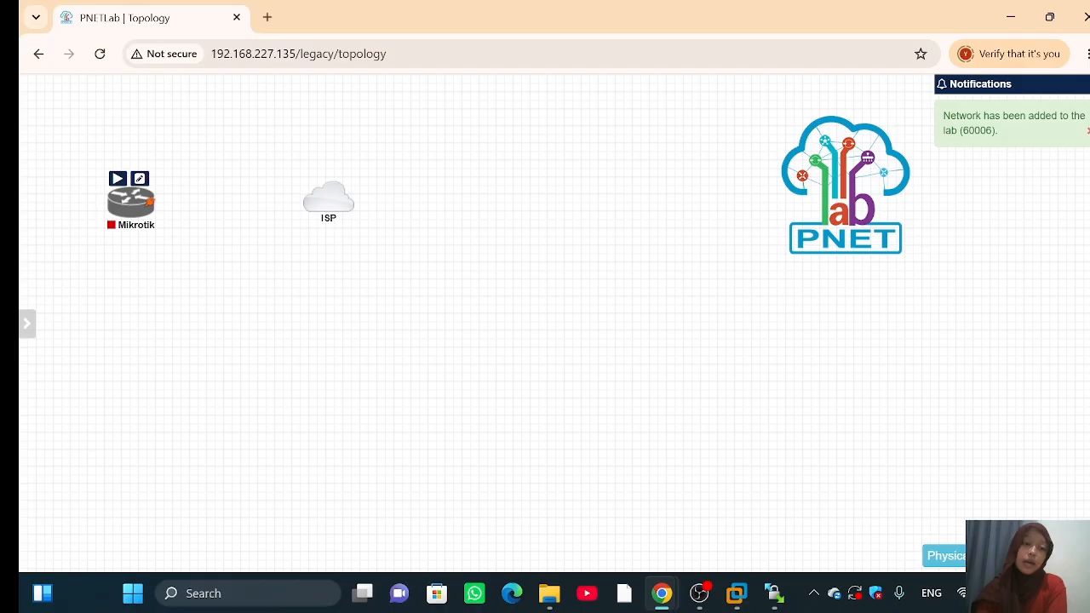
Step: Start the Mikrotik router and link its eth1 interface to the ISP cloud
{"action": "left_click", "coordinate": [117, 181]}
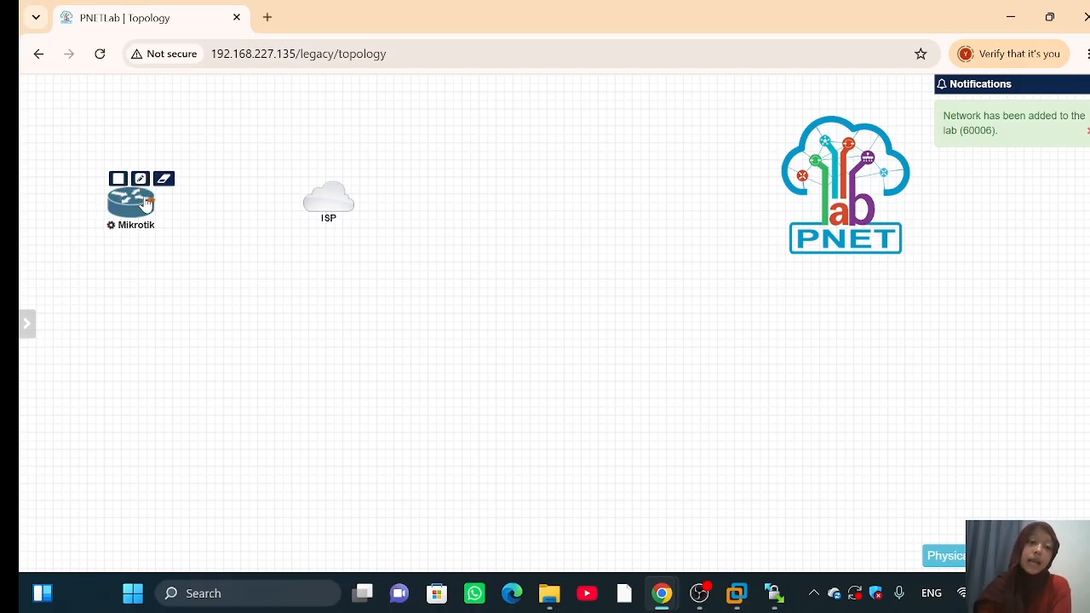
{"action": "left_click_drag", "start_coordinate": [143, 203], "coordinate": [330, 200]}
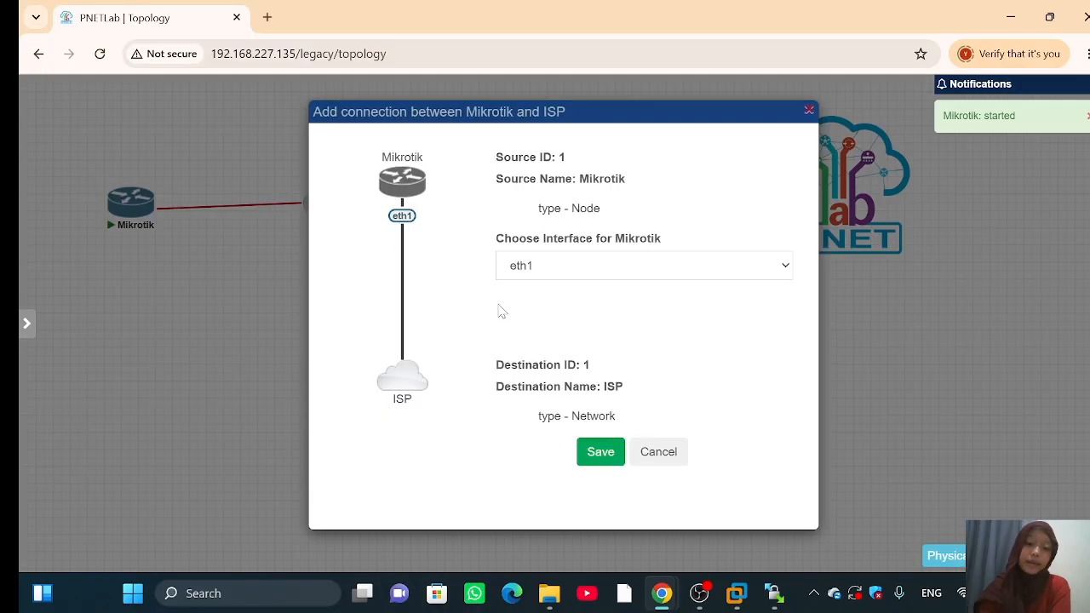
{"action": "left_click", "coordinate": [590, 464]}
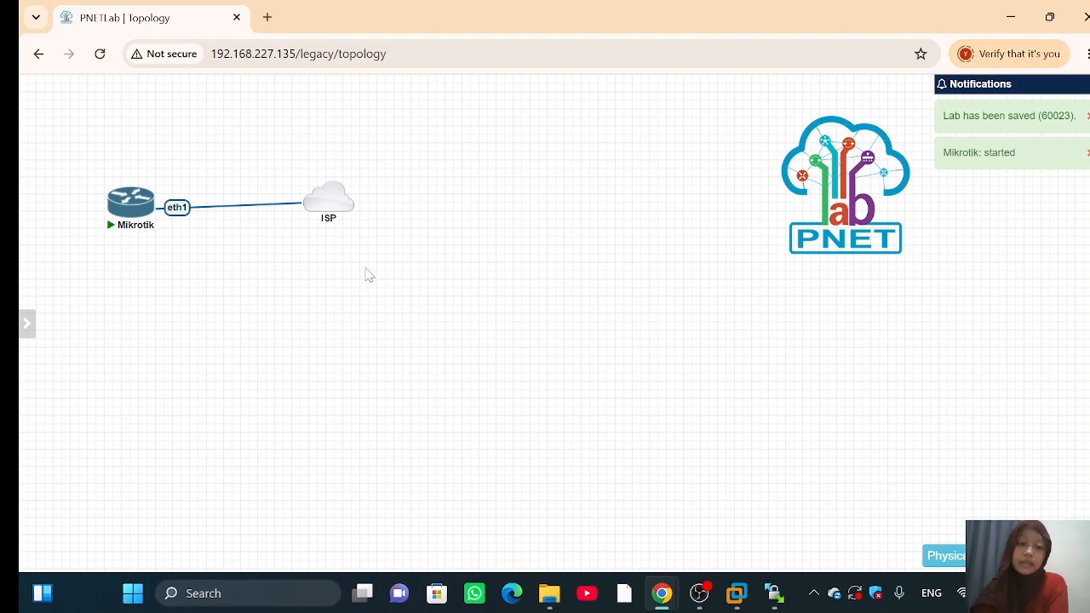
Step: Move the ISP cloud up beside the router and launch the Mikrotik console
{"action": "mouse_move", "coordinate": [323, 203]}
{"action": "left_click_drag", "start_coordinate": [324, 202], "coordinate": [291, 163]}
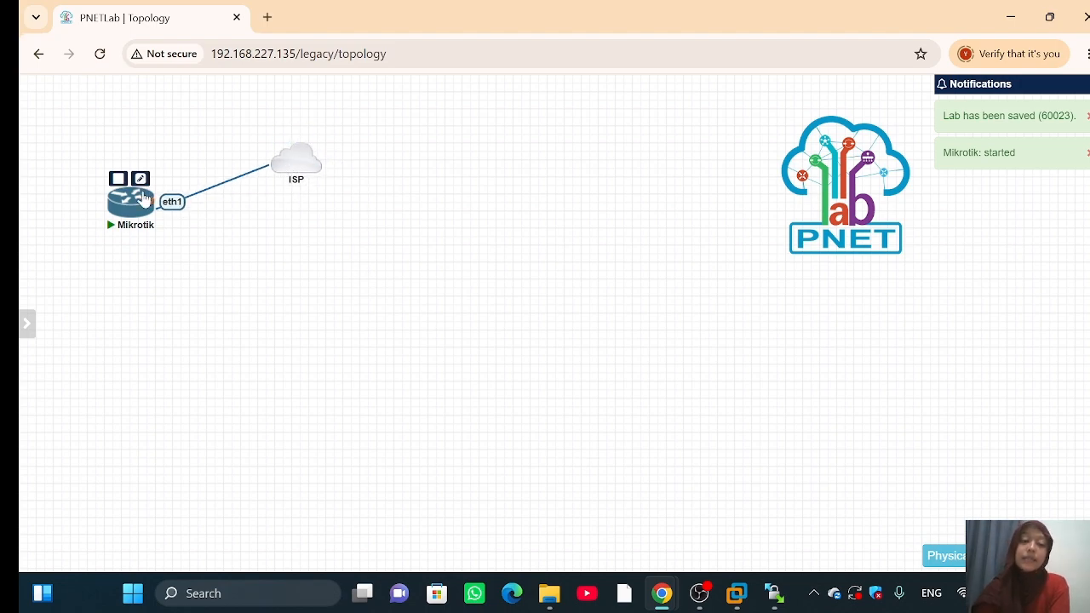
{"action": "left_click", "coordinate": [135, 204]}
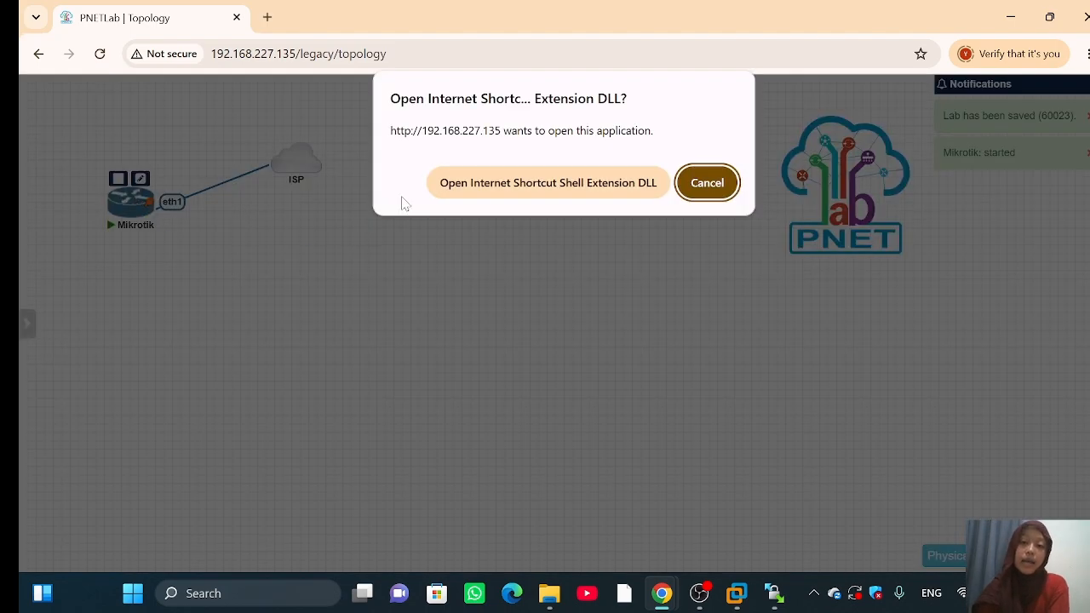
Step: Allow Chrome to launch telnet with 'Open Internet Shortcut Shell Extension DLL'
{"action": "left_click", "coordinate": [455, 185]}
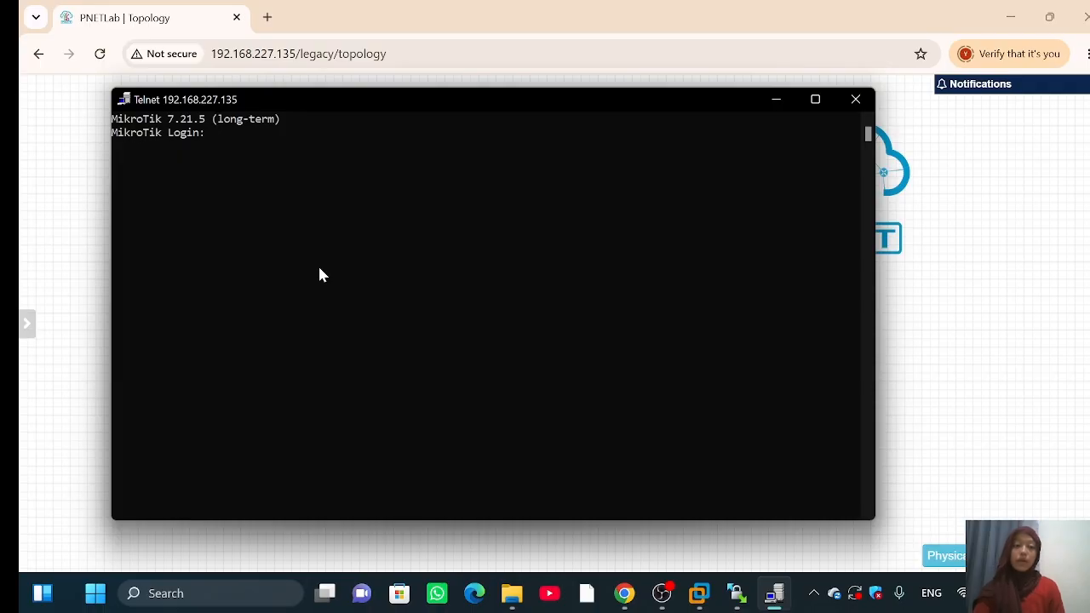
Step: Log in as admin with a blank password, decline the licence, and set a new password
{"action": "type", "text": "r"}
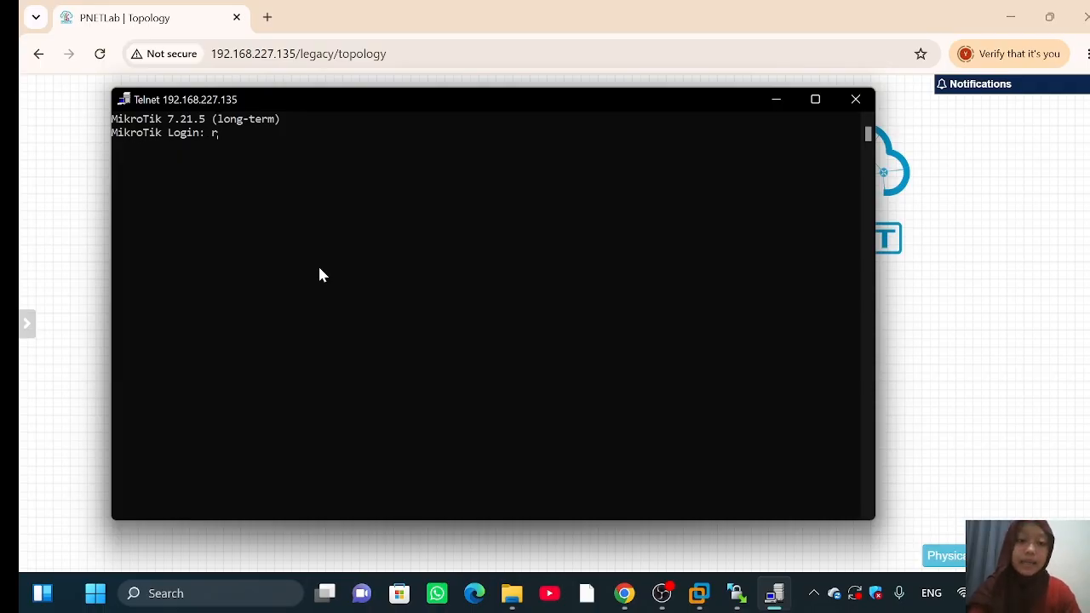
{"action": "key", "text": "BackSpace"}
{"action": "type", "text": "a"}
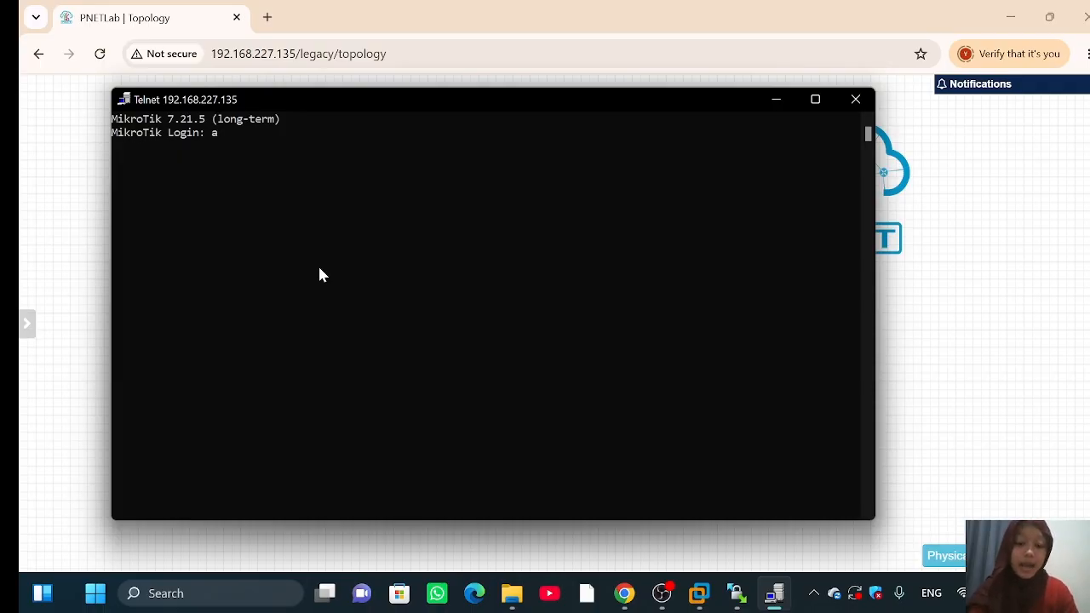
{"action": "type", "text": "dmin"}
{"action": "key", "text": "Return"}
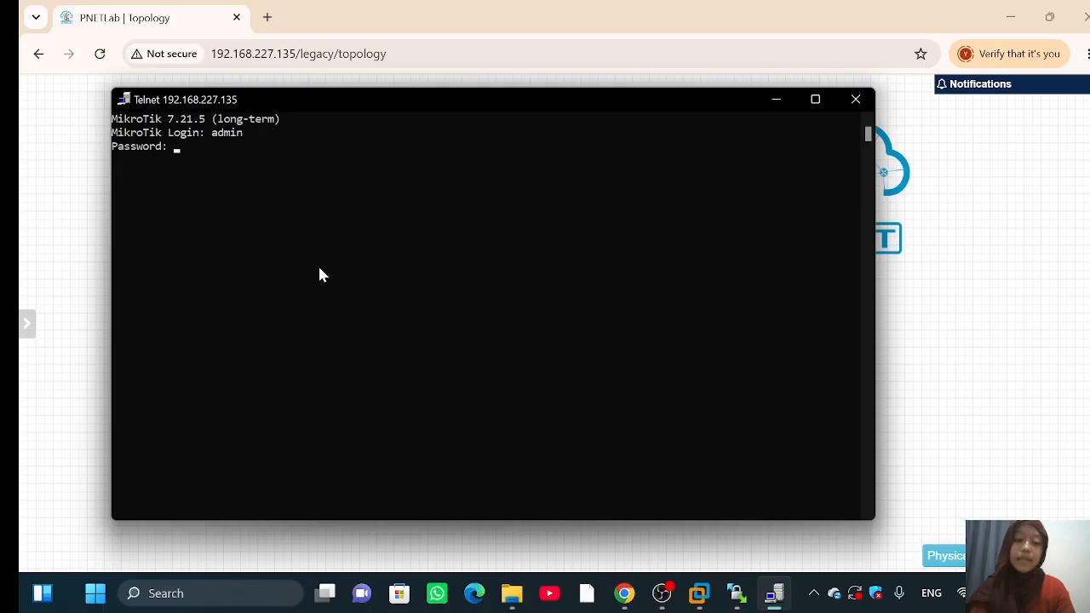
{"action": "key", "text": "Return"}
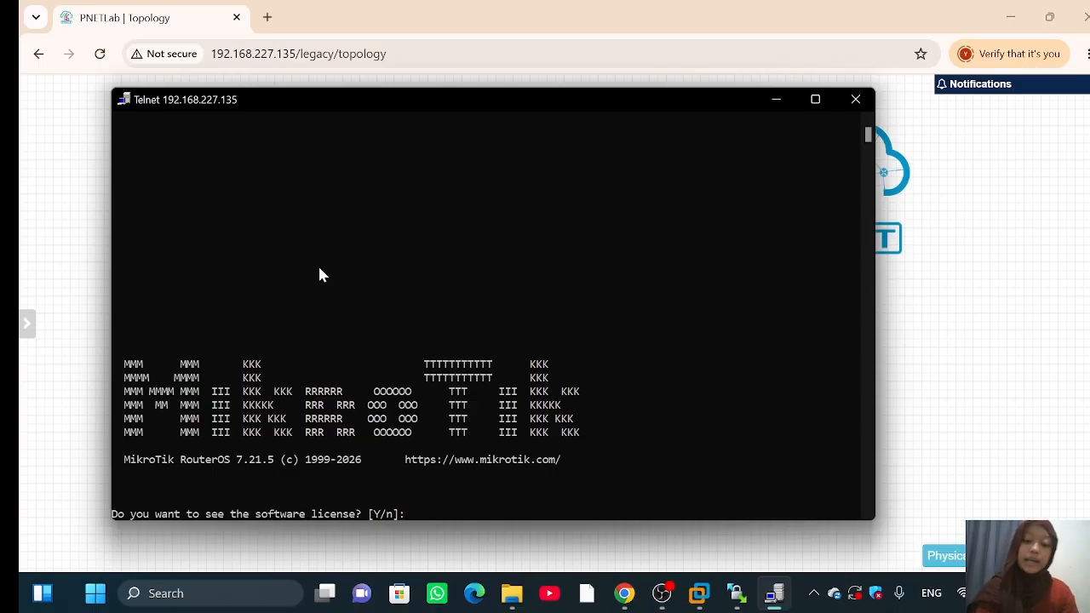
{"action": "type", "text": "n"}
{"action": "key", "text": "Return"}
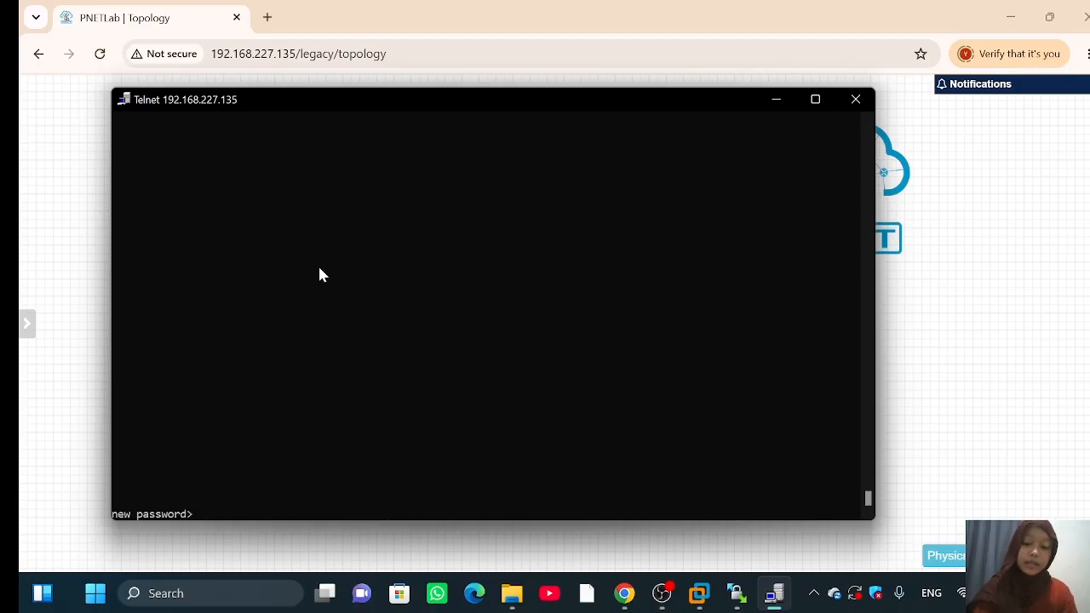
{"action": "key", "text": "Return"}
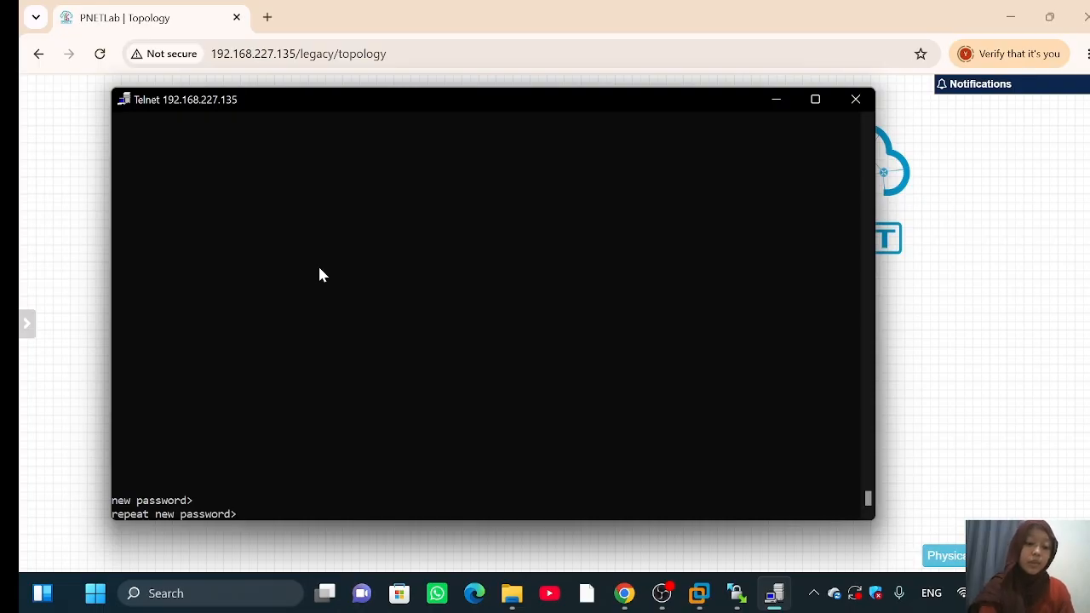
{"action": "key", "text": "Return"}
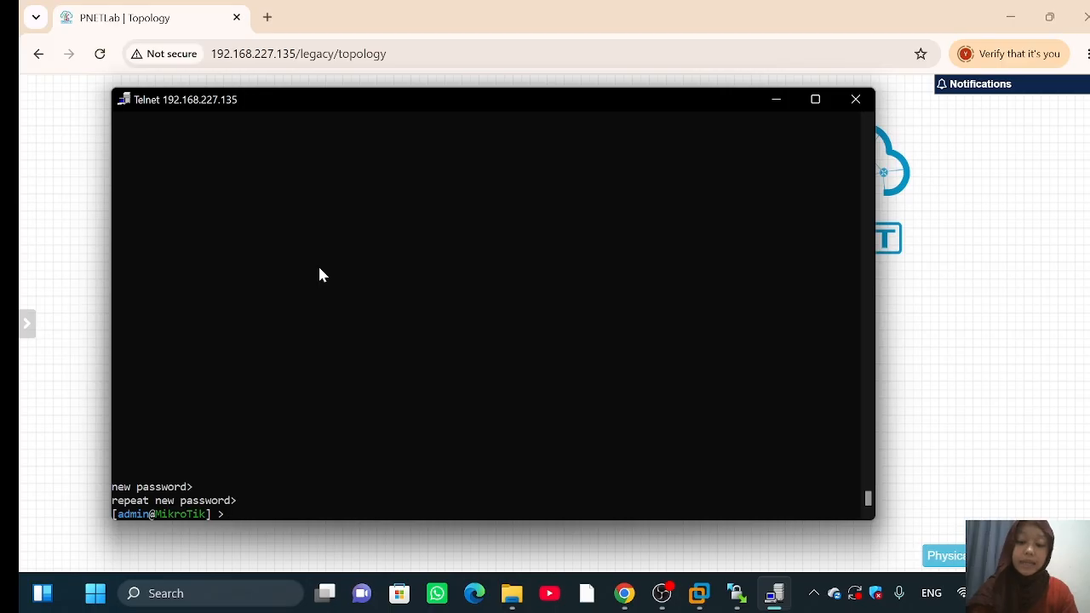
Step: Run /ip address print to list the router's IP addresses
{"action": "type", "text": "/"}
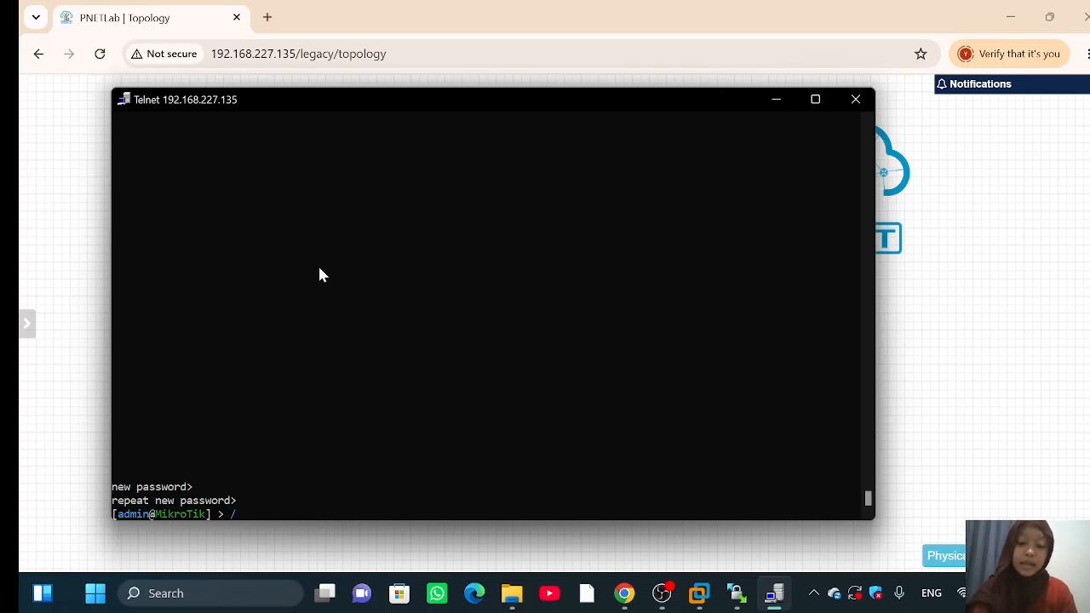
{"action": "type", "text": "ip a"}
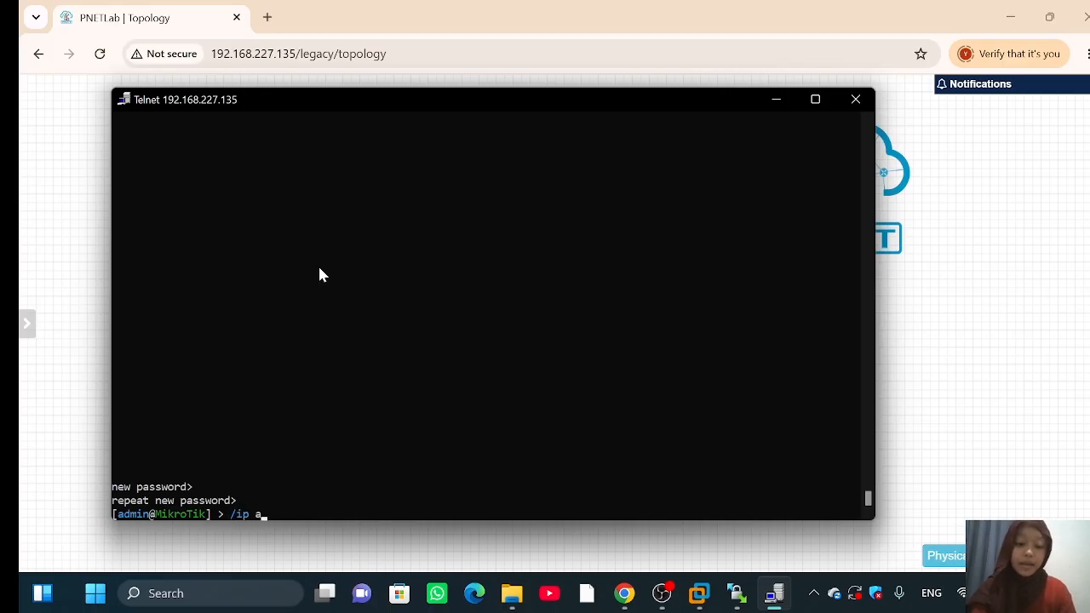
{"action": "type", "text": "ddres"}
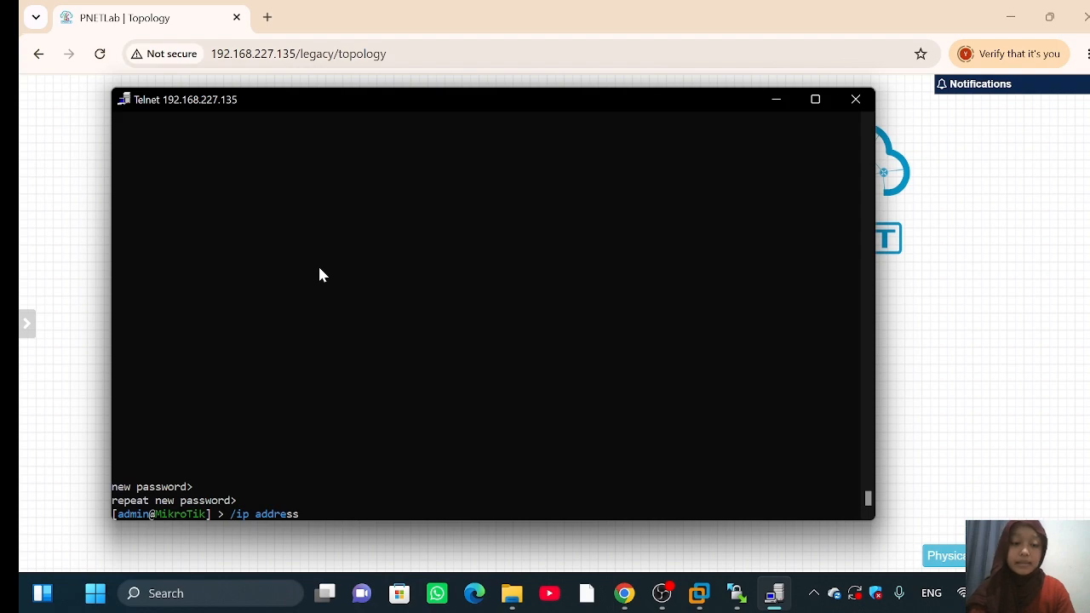
{"action": "type", "text": "s "}
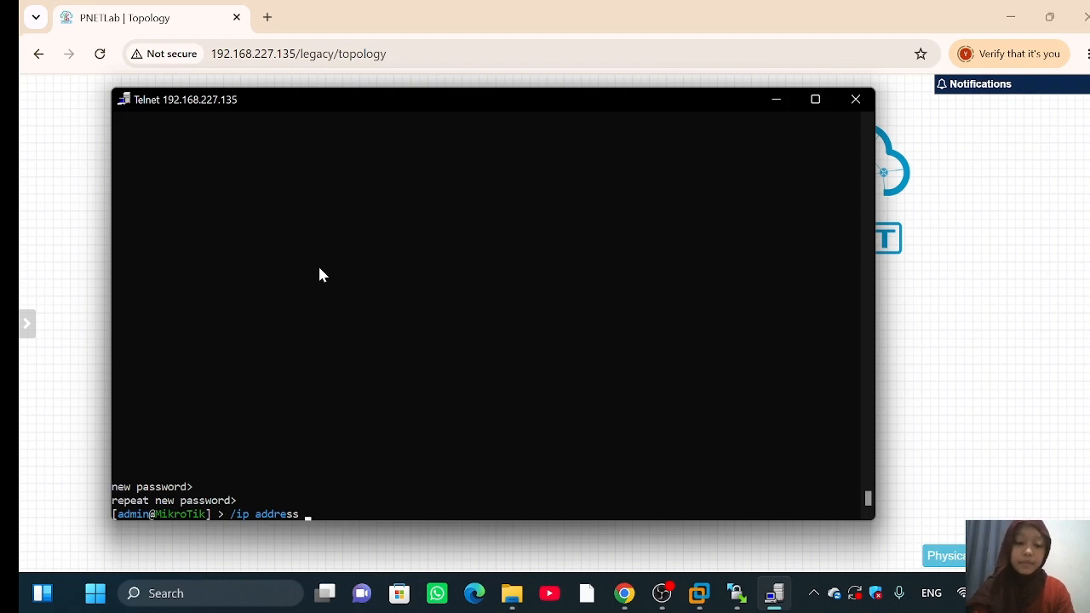
{"action": "type", "text": "nt"}
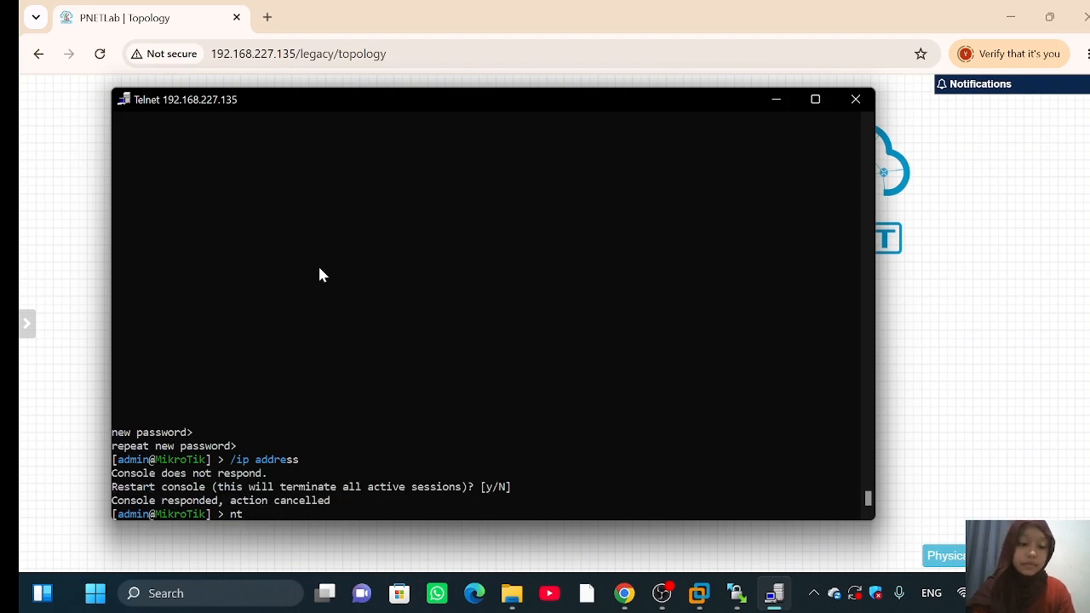
{"action": "key", "text": "BackSpace"}
{"action": "key", "text": "BackSpace"}
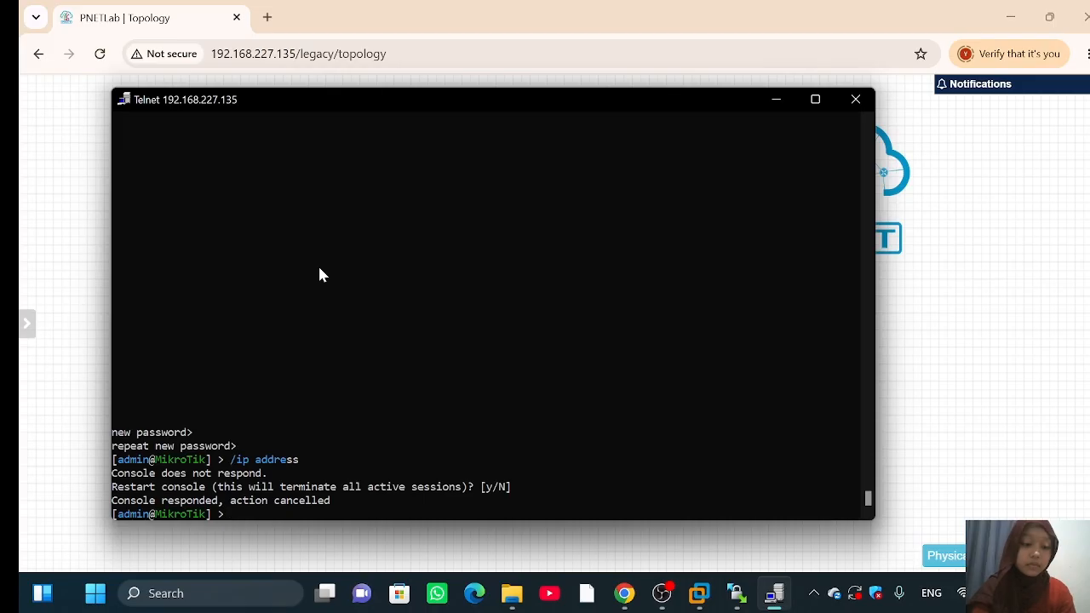
{"action": "type", "text": "/"}
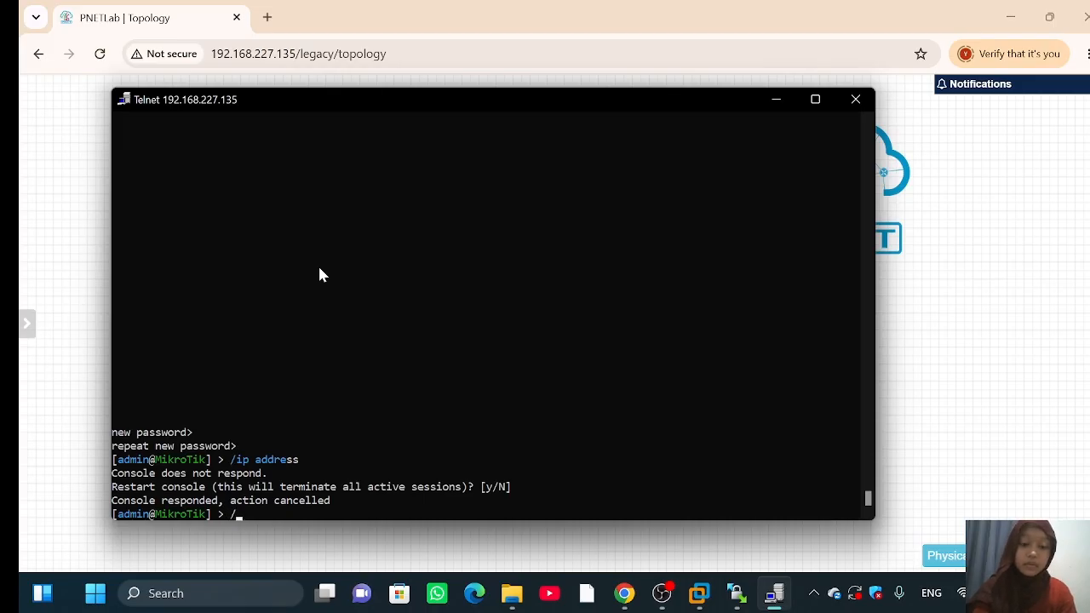
{"action": "type", "text": "ip add"}
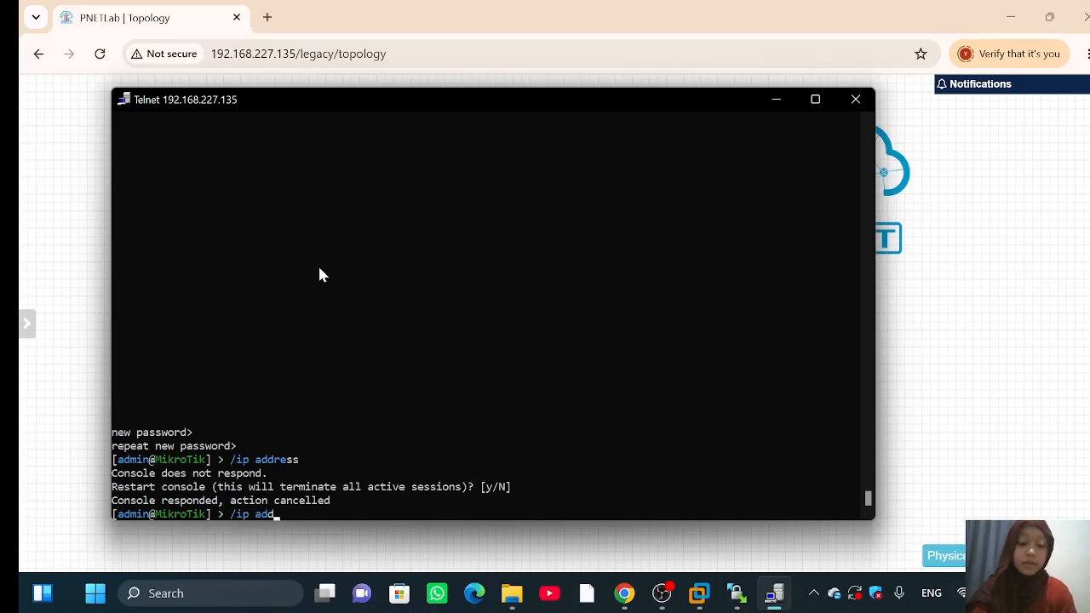
{"action": "type", "text": "ress print"}
{"action": "key", "text": "Return"}
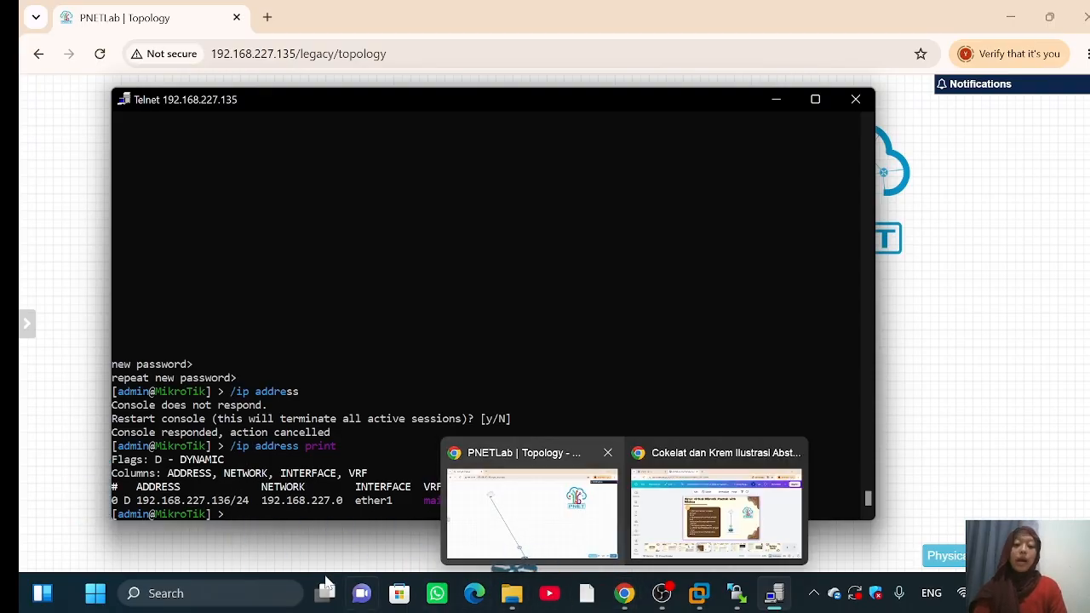
Step: Launch WinBox, connect to 192.168.227.136, and close the Change Password dialog
{"action": "left_click", "coordinate": [234, 594]}
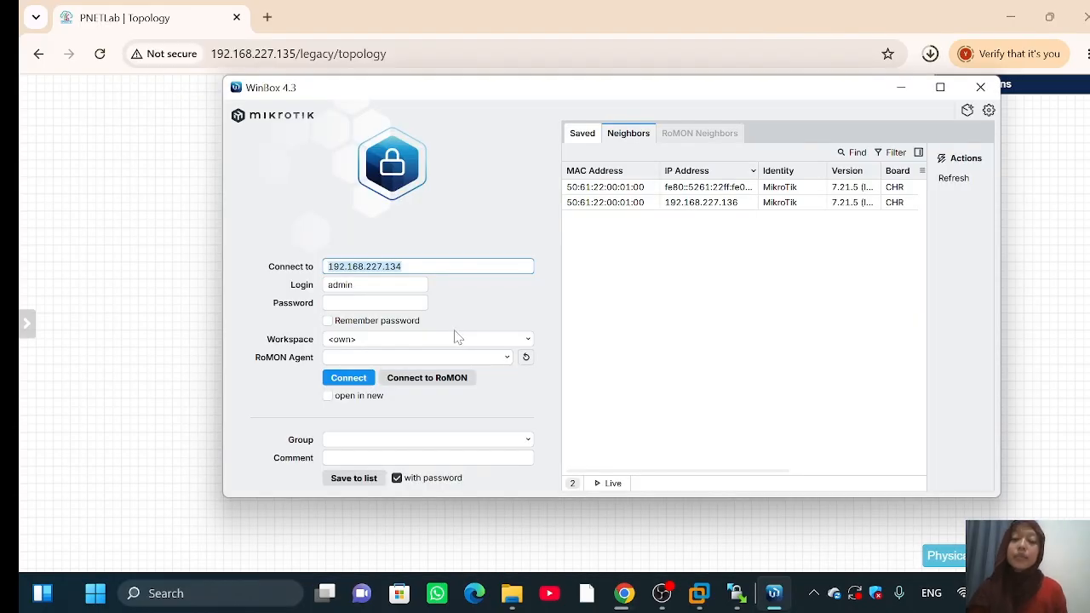
{"action": "left_click", "coordinate": [445, 267]}
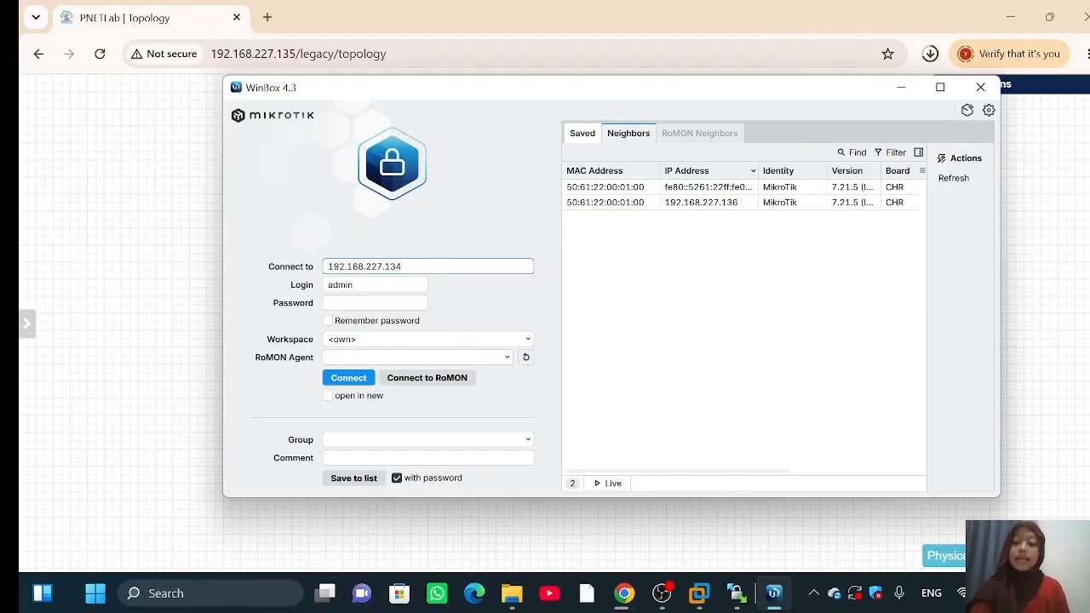
{"action": "key", "text": "BackSpace"}
{"action": "key", "text": "BackSpace"}
{"action": "key", "text": "BackSpace"}
{"action": "key", "text": "BackSpace"}
{"action": "key", "text": "BackSpace"}
{"action": "key", "text": "BackSpace"}
{"action": "key", "text": "BackSpace"}
{"action": "key", "text": "BackSpace"}
{"action": "key", "text": "BackSpace"}
{"action": "key", "text": "BackSpace"}
{"action": "key", "text": "BackSpace"}
{"action": "key", "text": "BackSpace"}
{"action": "key", "text": "BackSpace"}
{"action": "key", "text": "BackSpace"}
{"action": "type", "text": "1"}
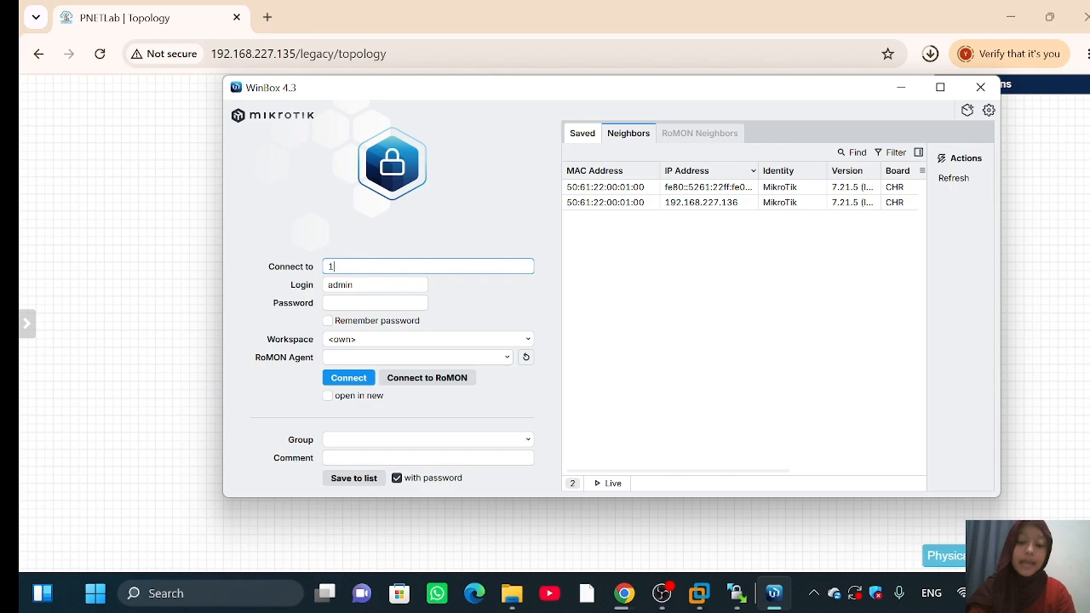
{"action": "type", "text": "92.1"}
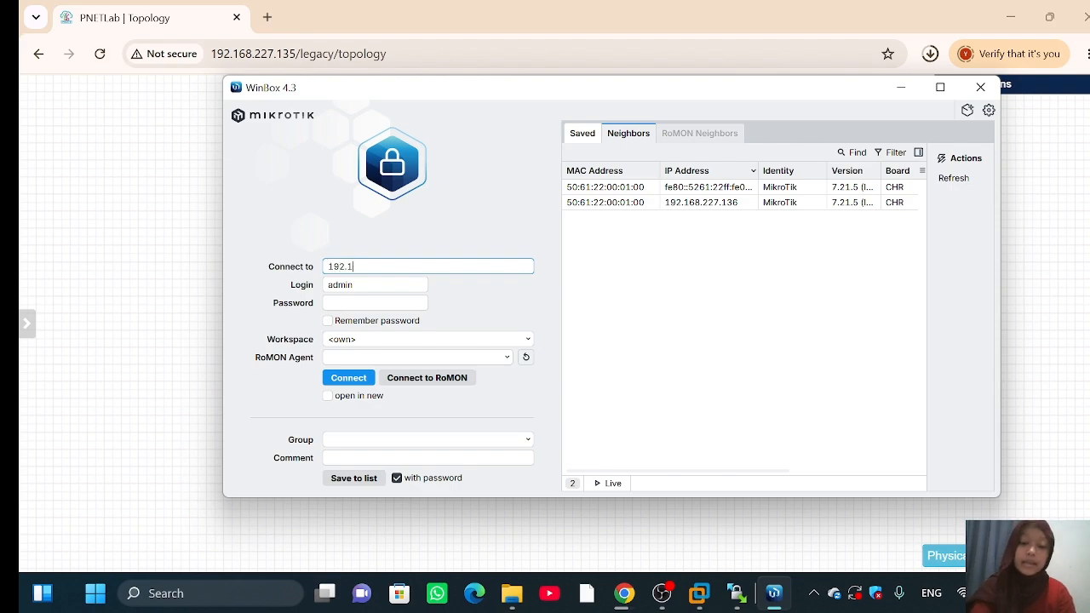
{"action": "type", "text": "68.22"}
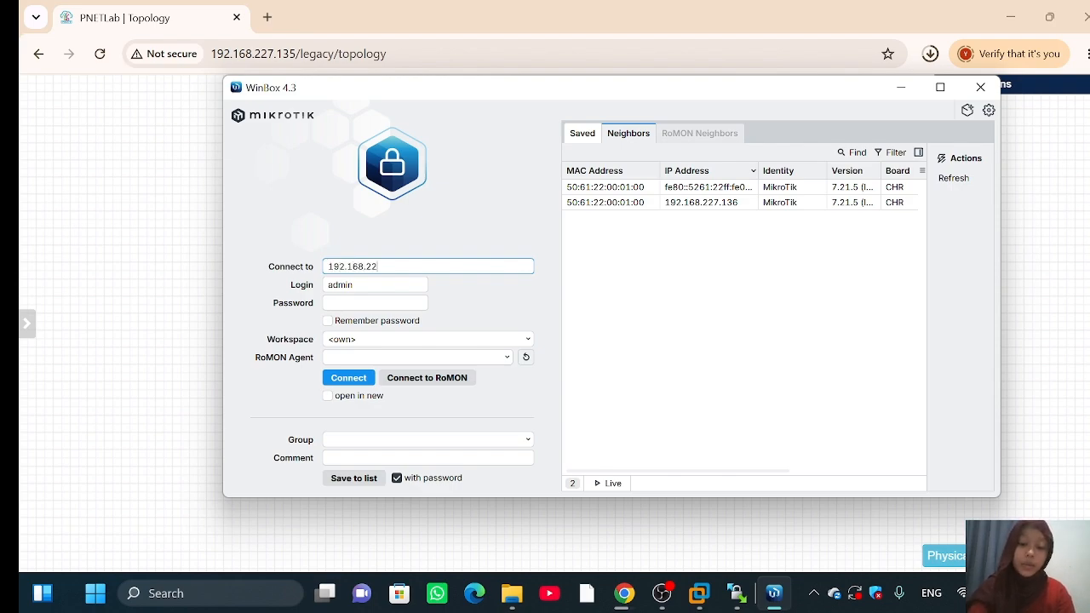
{"action": "type", "text": "7.136"}
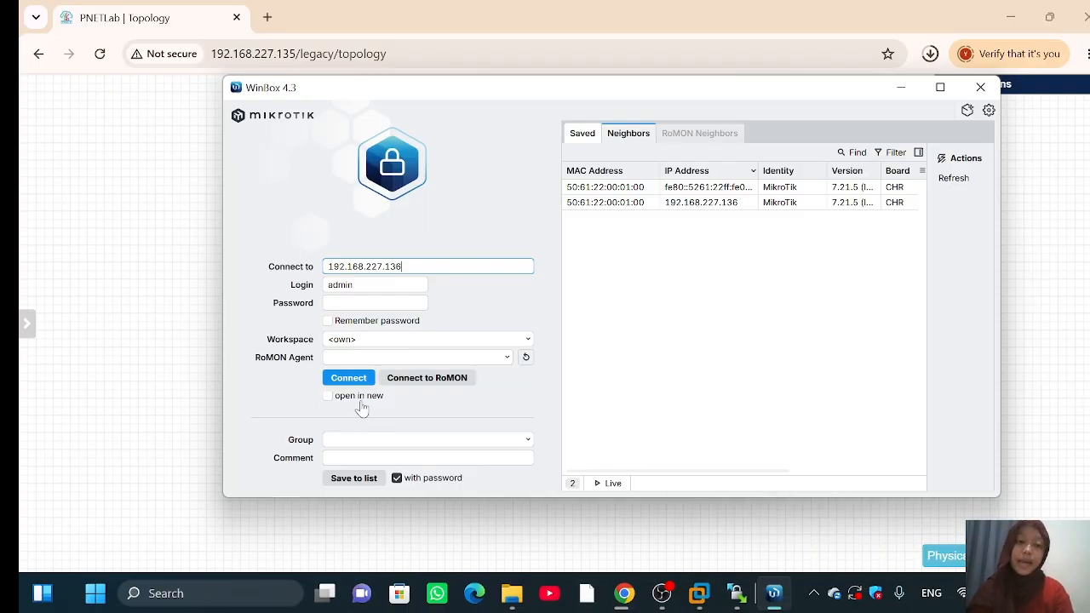
{"action": "left_click", "coordinate": [347, 378]}
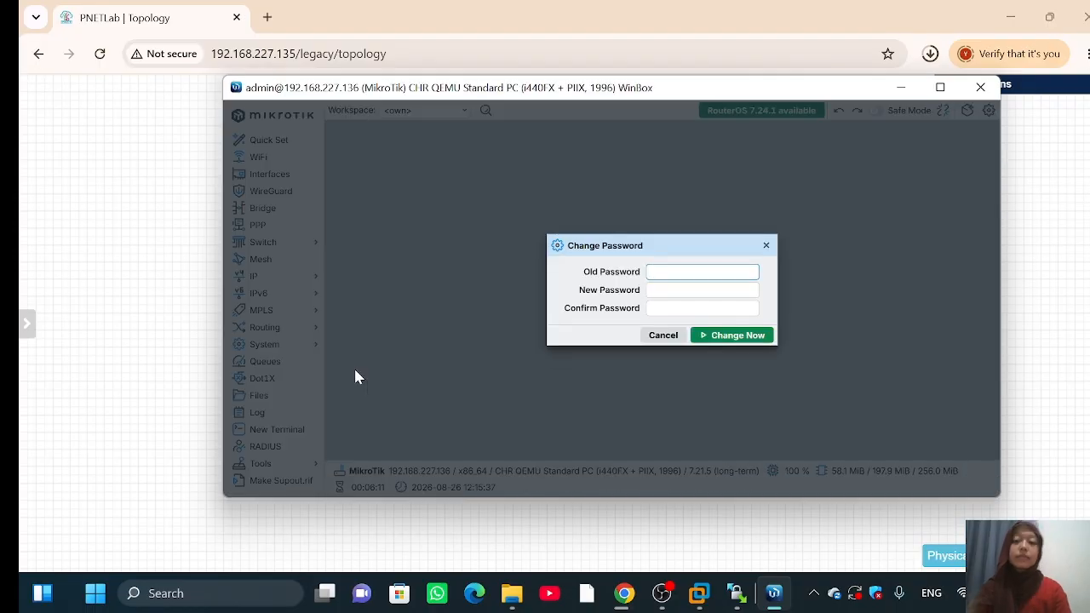
{"action": "left_click", "coordinate": [766, 245]}
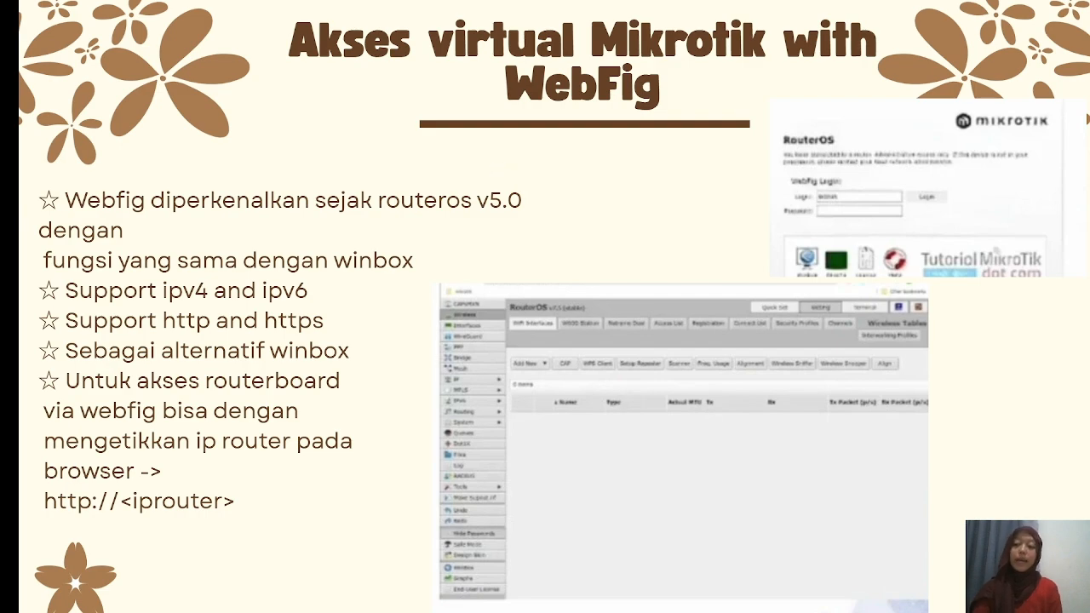
Step: Exit Canva's full-screen presentation with Esc
{"action": "mouse_move", "coordinate": [939, 596]}
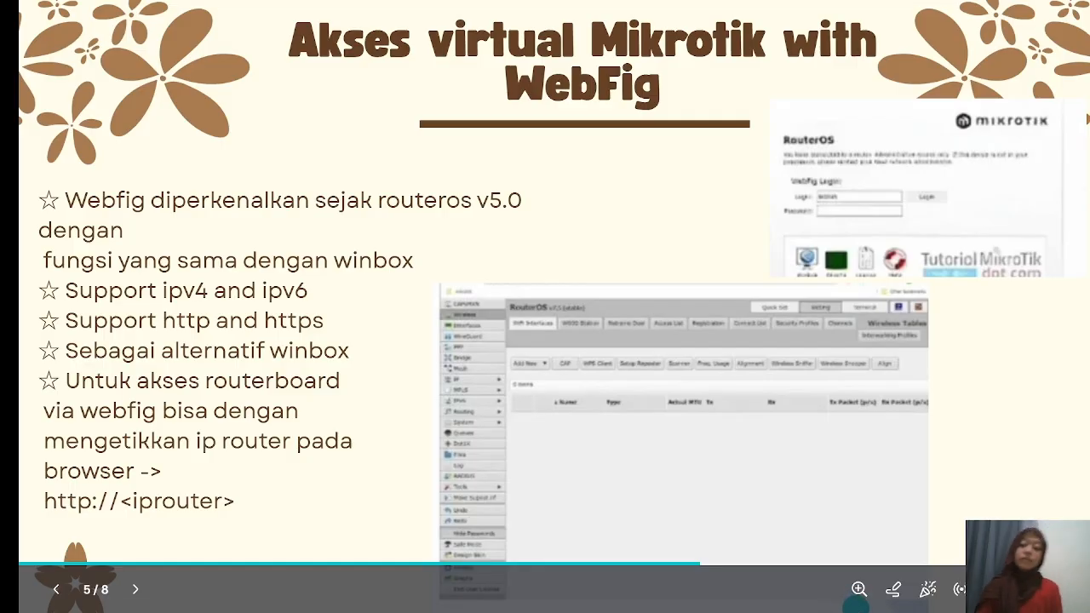
{"action": "key", "text": "Escape"}
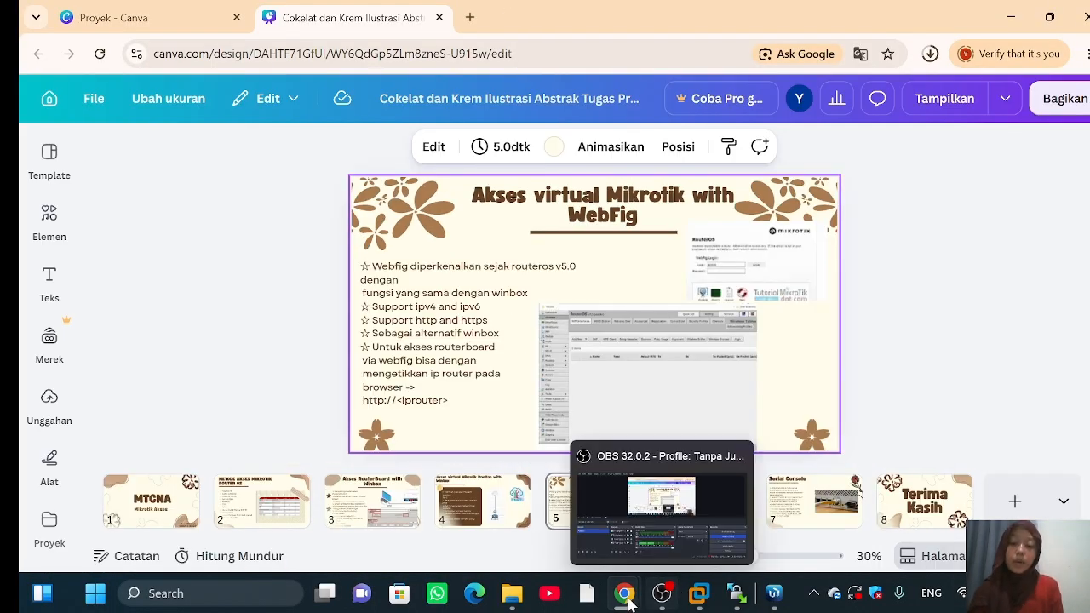
Step: Open IP > Addresses and view the 192.168.227.136/24 entry on ether1
{"action": "mouse_move", "coordinate": [619, 571]}
{"action": "left_click", "coordinate": [582, 539]}
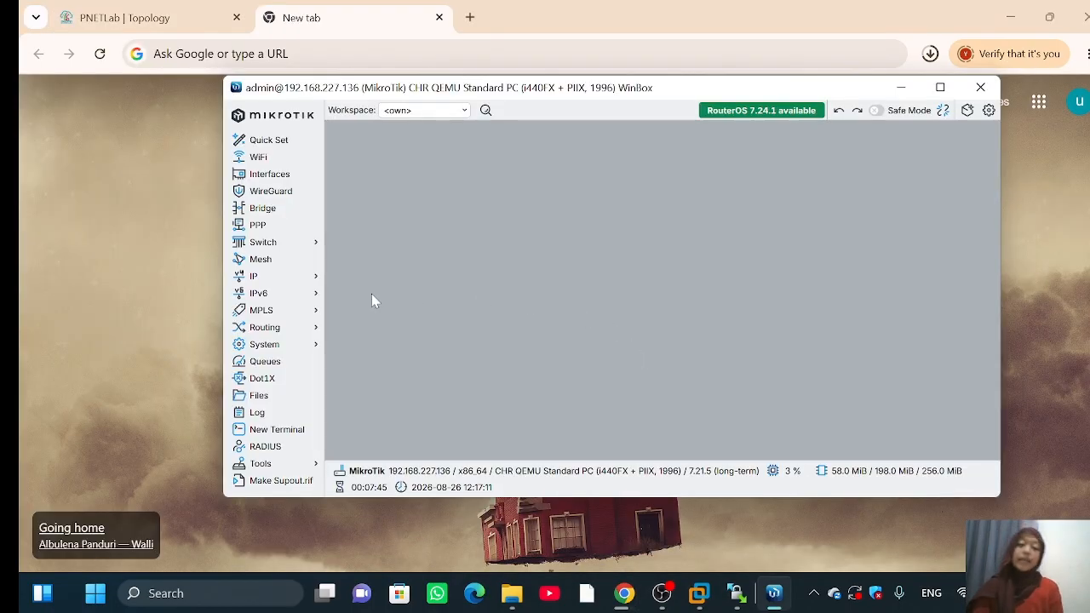
{"action": "left_click", "coordinate": [265, 277]}
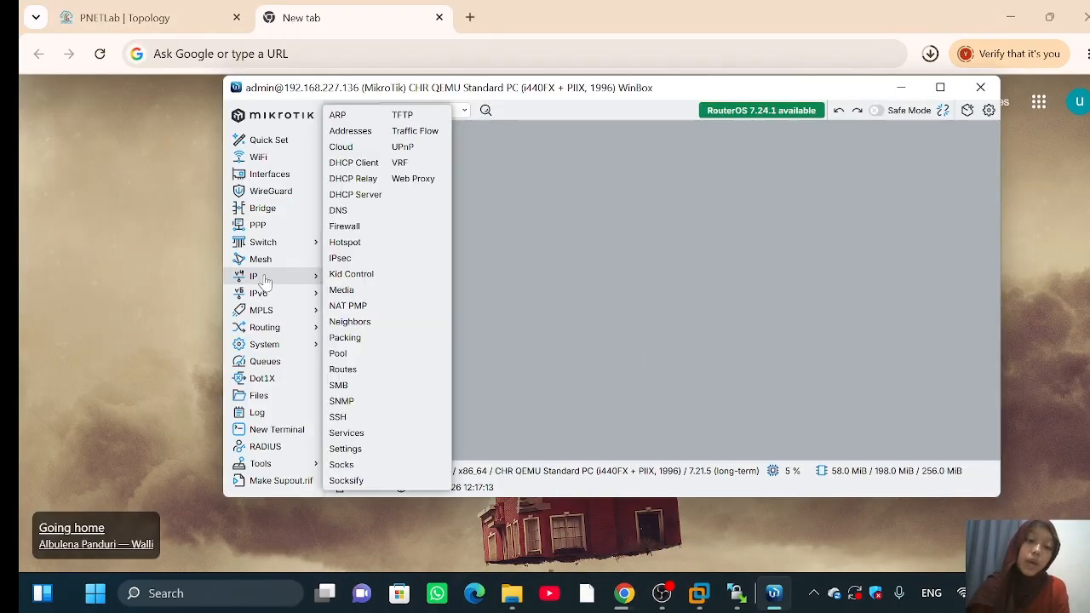
{"action": "left_click", "coordinate": [350, 130]}
{"action": "left_click", "coordinate": [562, 191]}
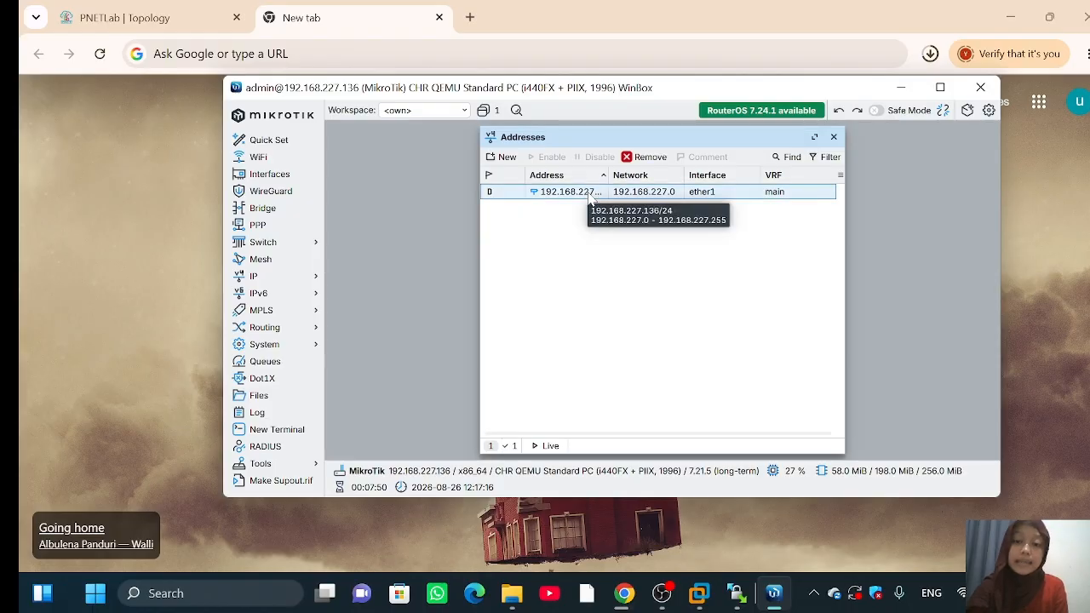
{"action": "double_click", "coordinate": [562, 191]}
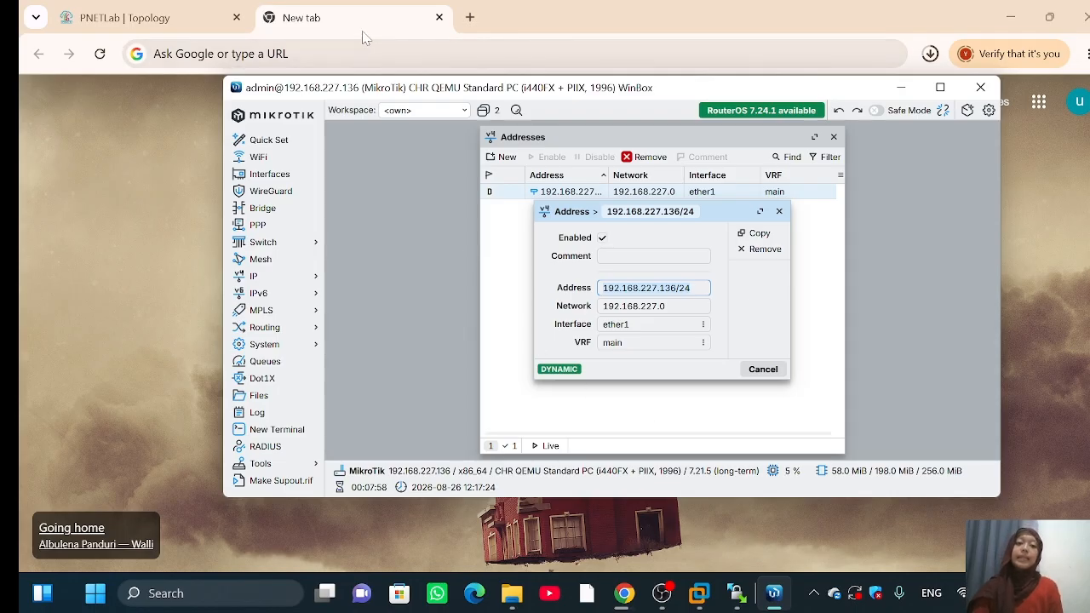
Step: Load 192.168.227.136 in a new Chrome tab and sign in to WebFig as admin
{"action": "left_click", "coordinate": [394, 20]}
{"action": "left_click", "coordinate": [371, 53]}
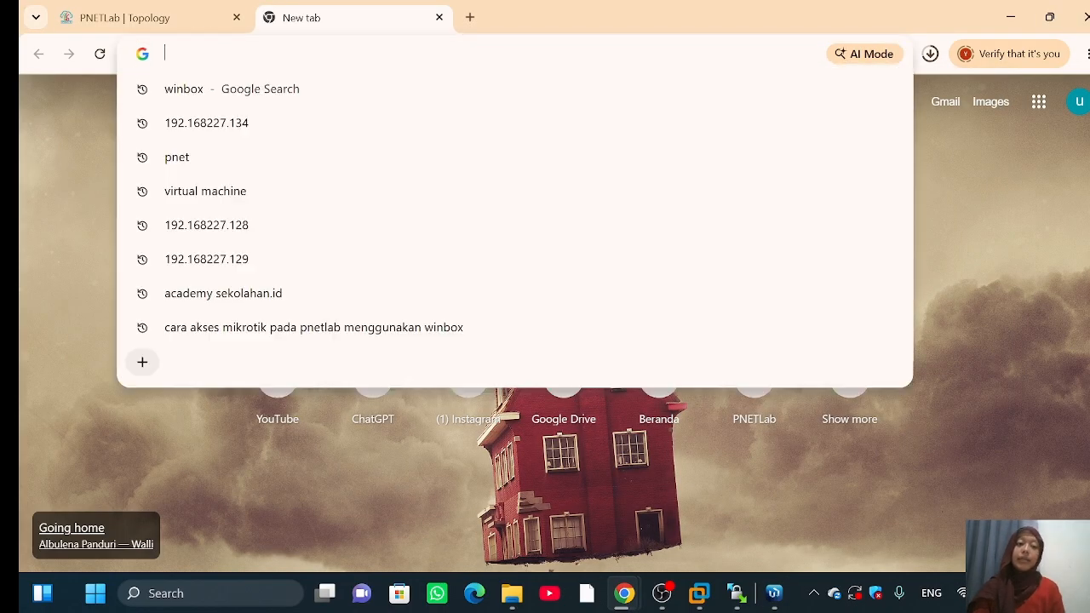
{"action": "type", "text": "192."}
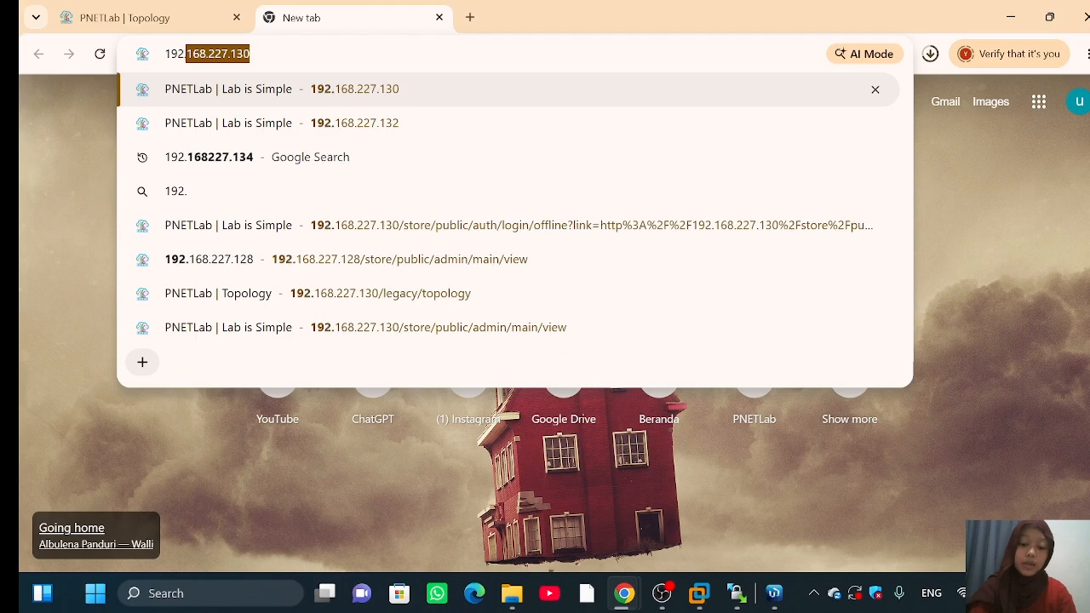
{"action": "type", "text": "168.22"}
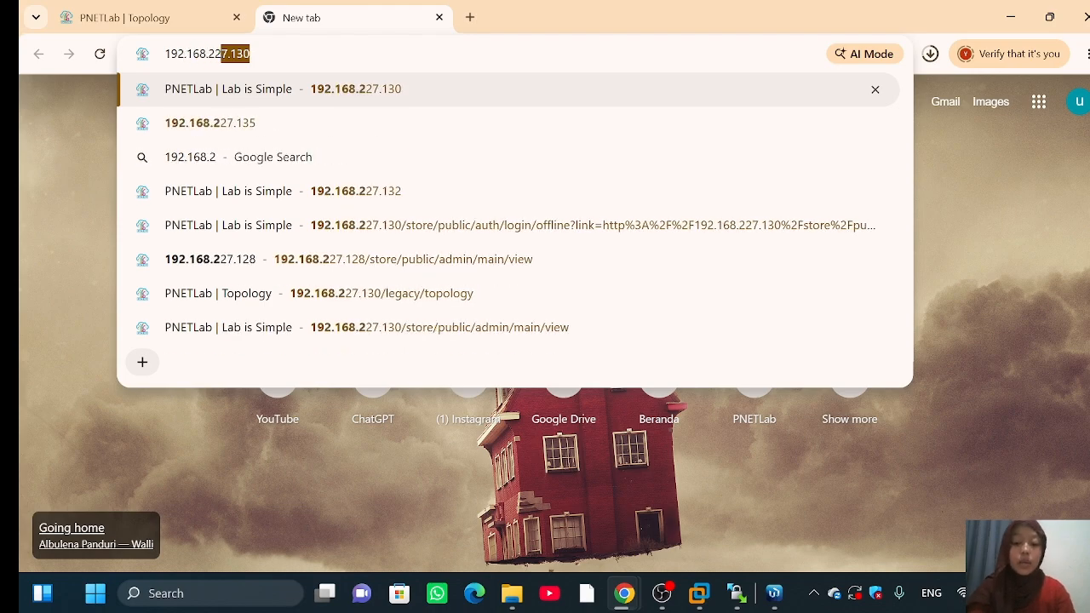
{"action": "type", "text": "7.136"}
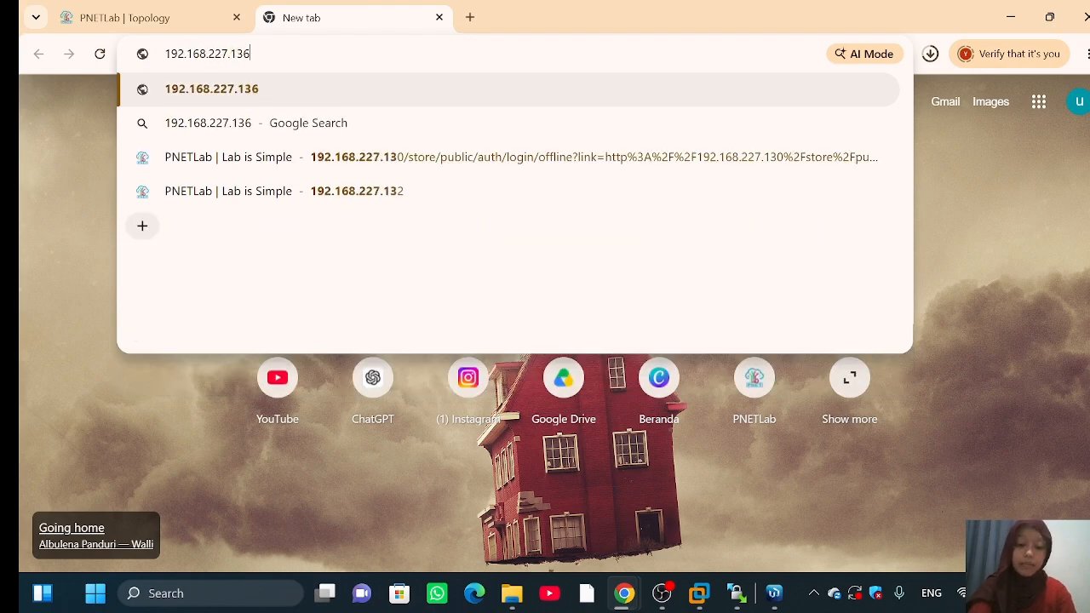
{"action": "key", "text": "Return"}
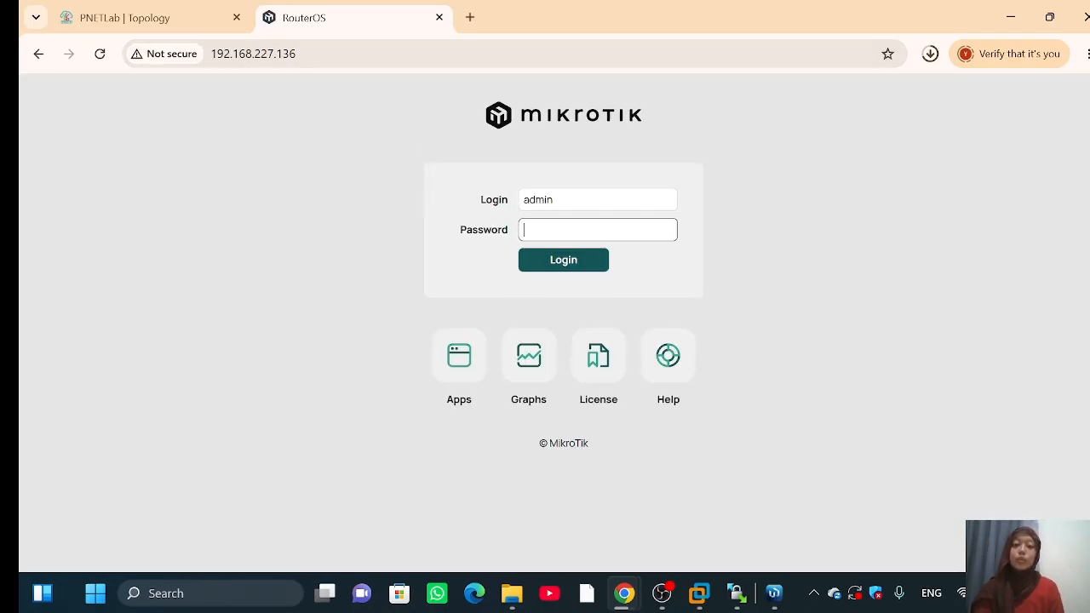
{"action": "left_click", "coordinate": [594, 200]}
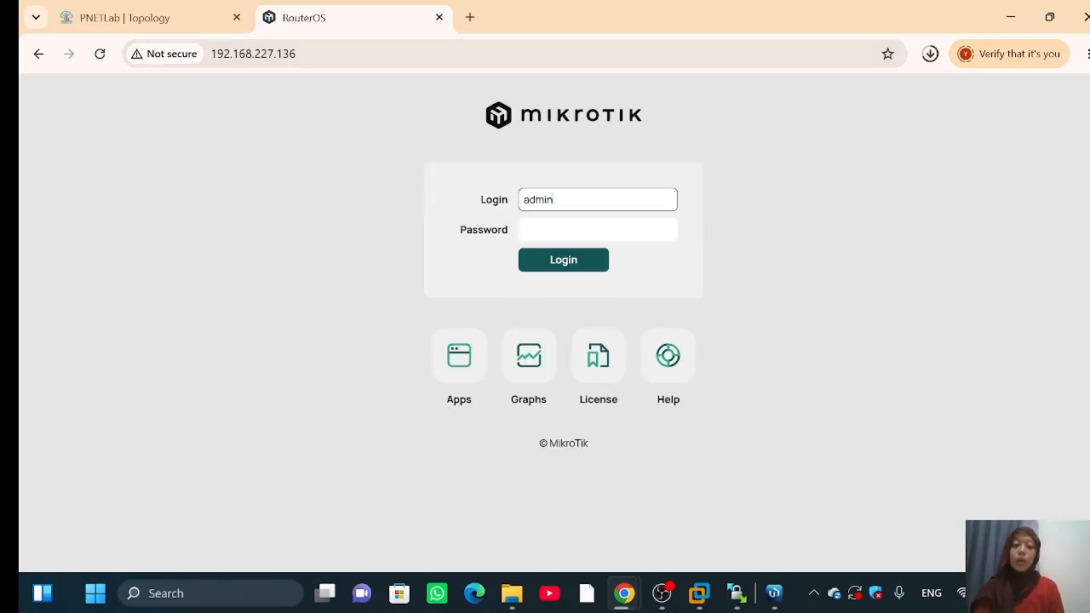
{"action": "left_click", "coordinate": [558, 261]}
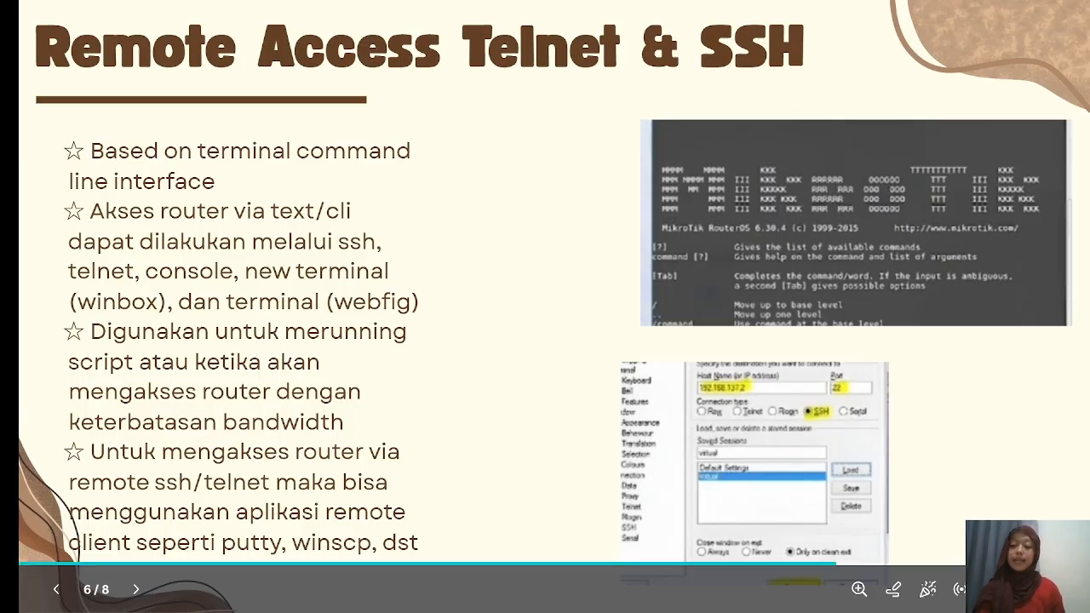
Step: Exit the slideshow and switch Chrome to the PNETLab | Topology tab
{"action": "key", "text": "Escape"}
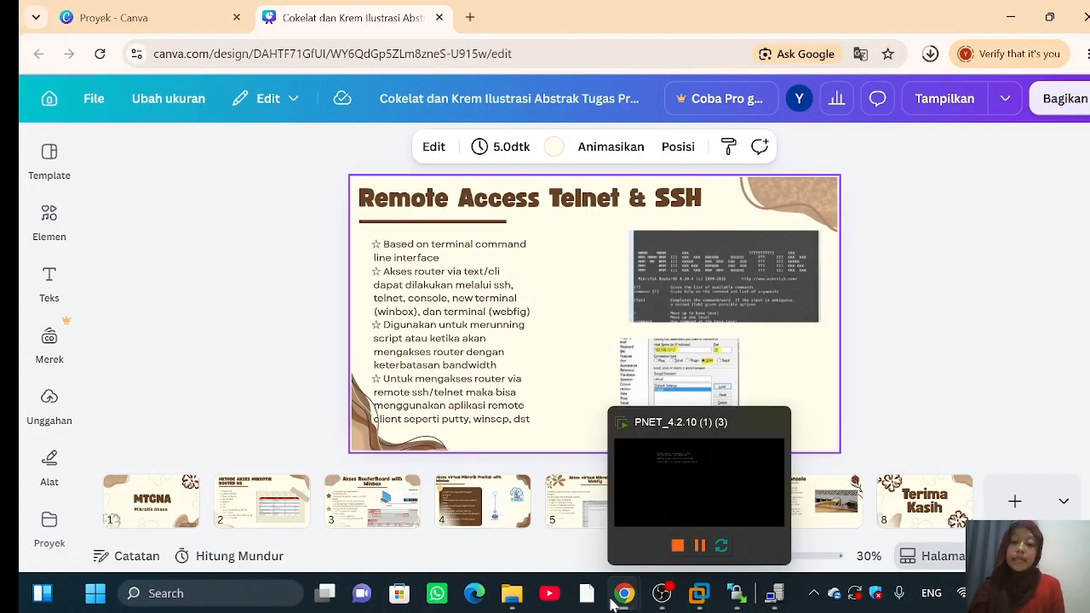
{"action": "mouse_move", "coordinate": [620, 600]}
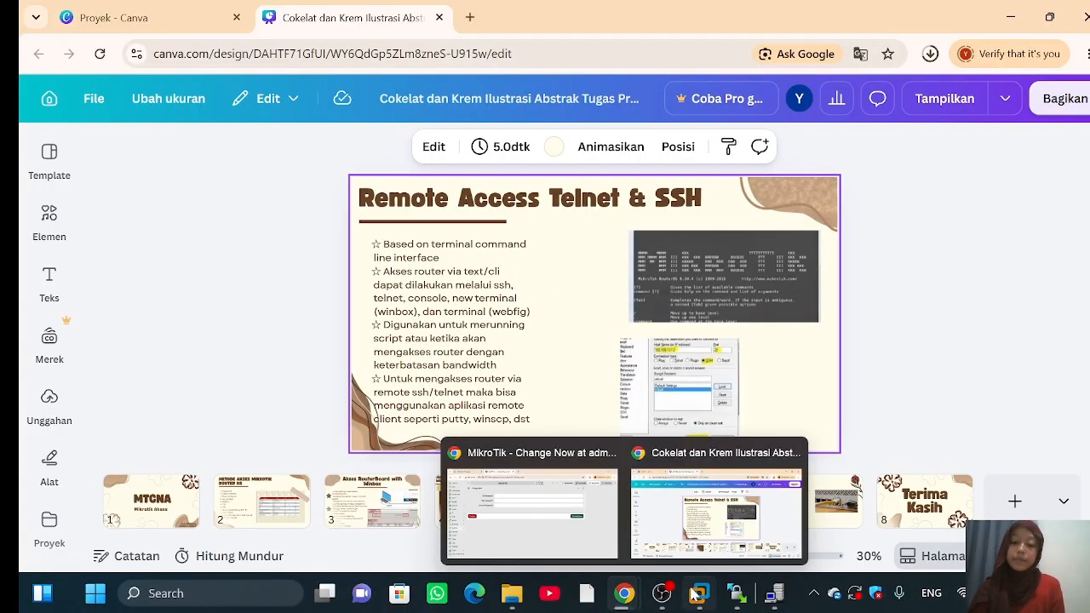
{"action": "left_click", "coordinate": [579, 543]}
{"action": "left_click", "coordinate": [128, 18]}
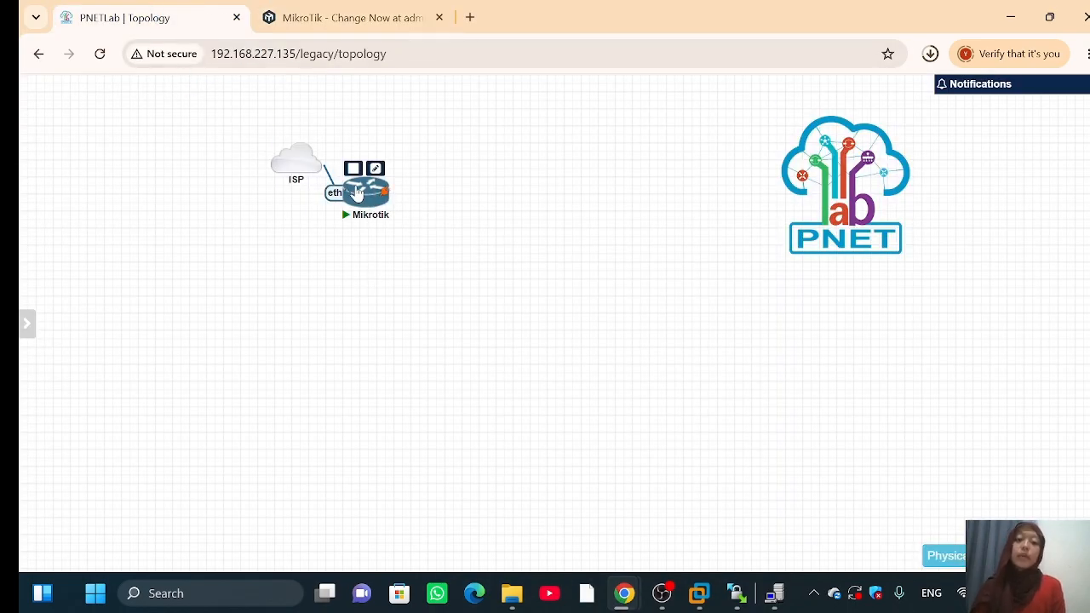
Step: Open the Mikrotik telnet console and run ip address print, then ip address print detail
{"action": "left_click", "coordinate": [356, 193]}
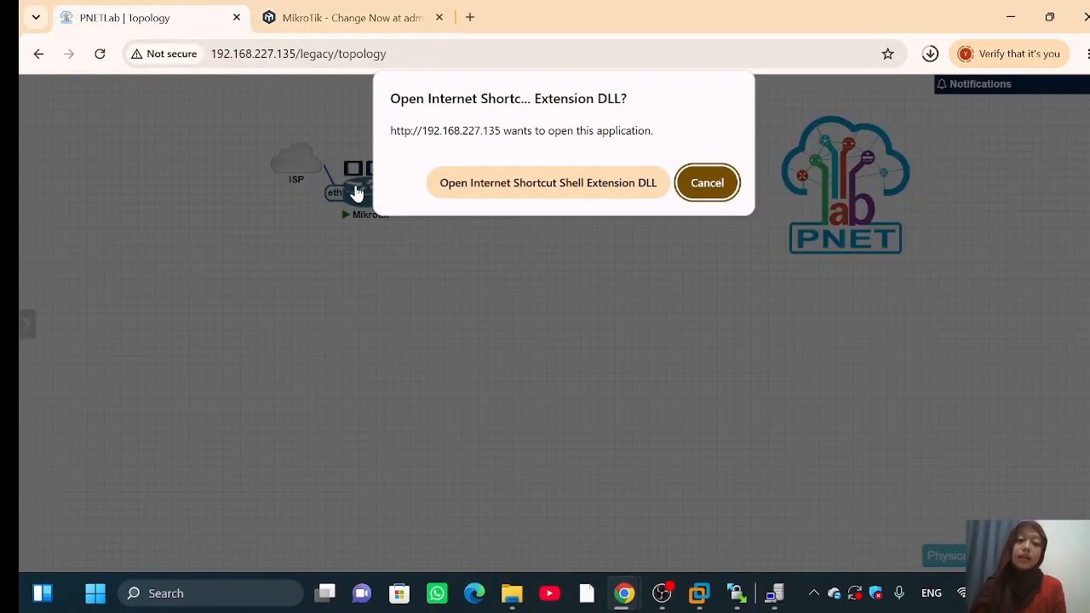
{"action": "left_click", "coordinate": [477, 195]}
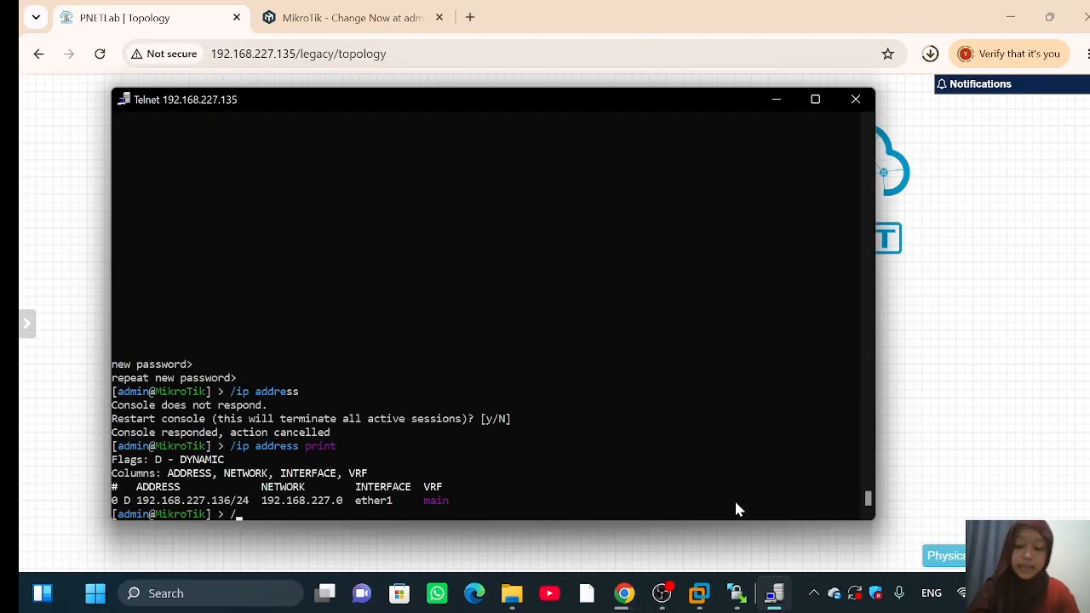
{"action": "type", "text": "ip ad"}
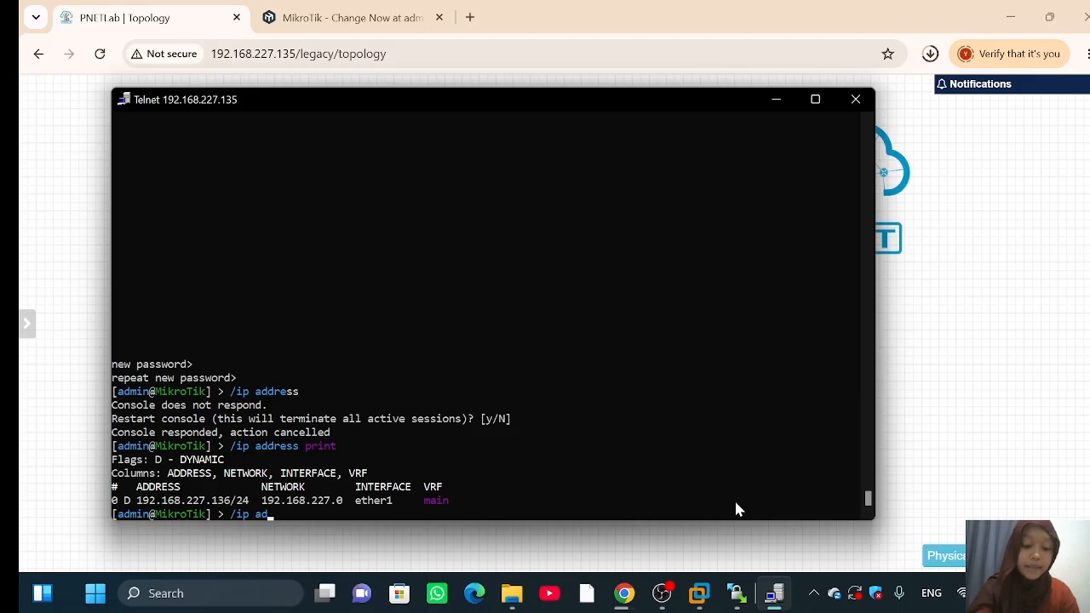
{"action": "type", "text": "dress print"}
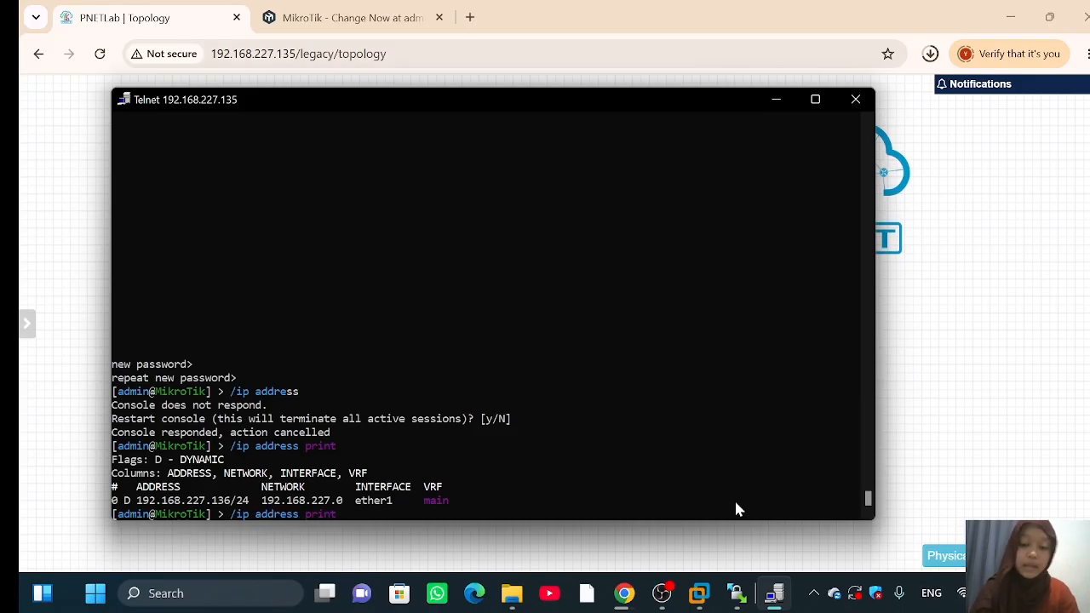
{"action": "key", "text": "Return"}
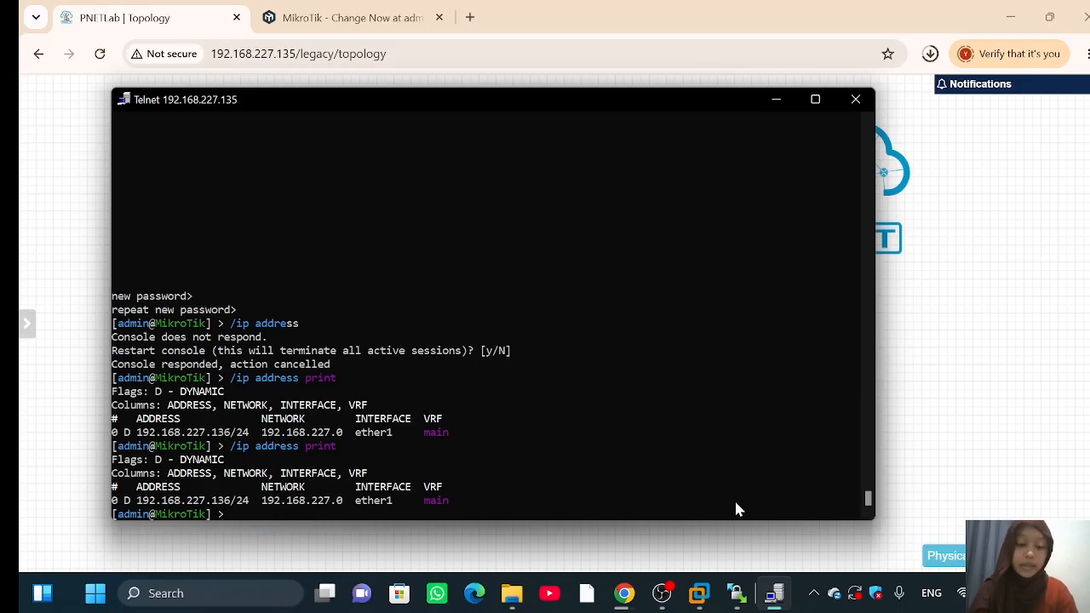
{"action": "key", "text": "Up"}
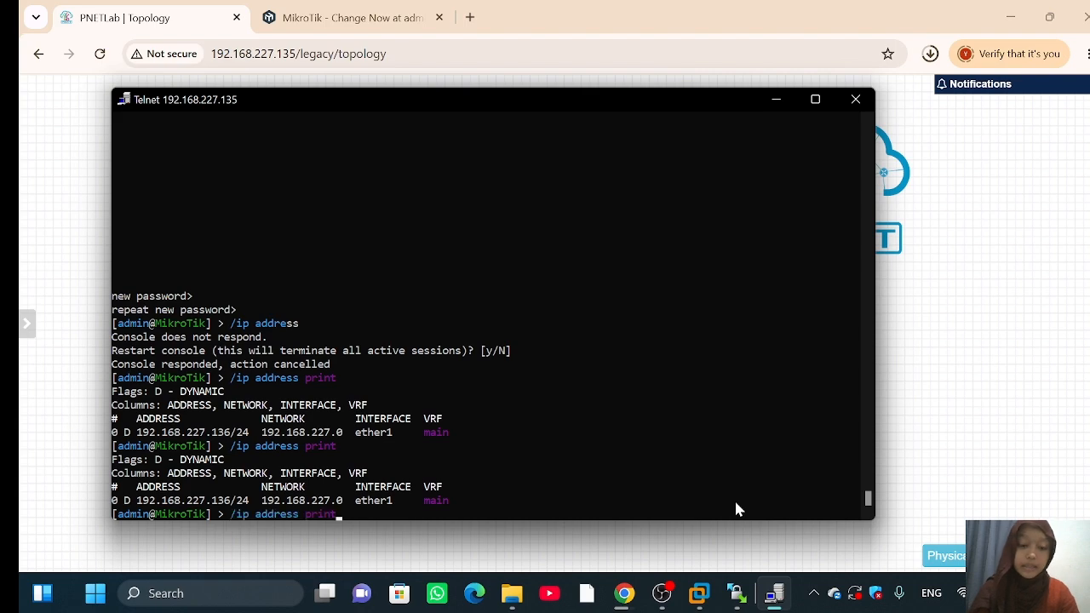
{"action": "type", "text": "d"}
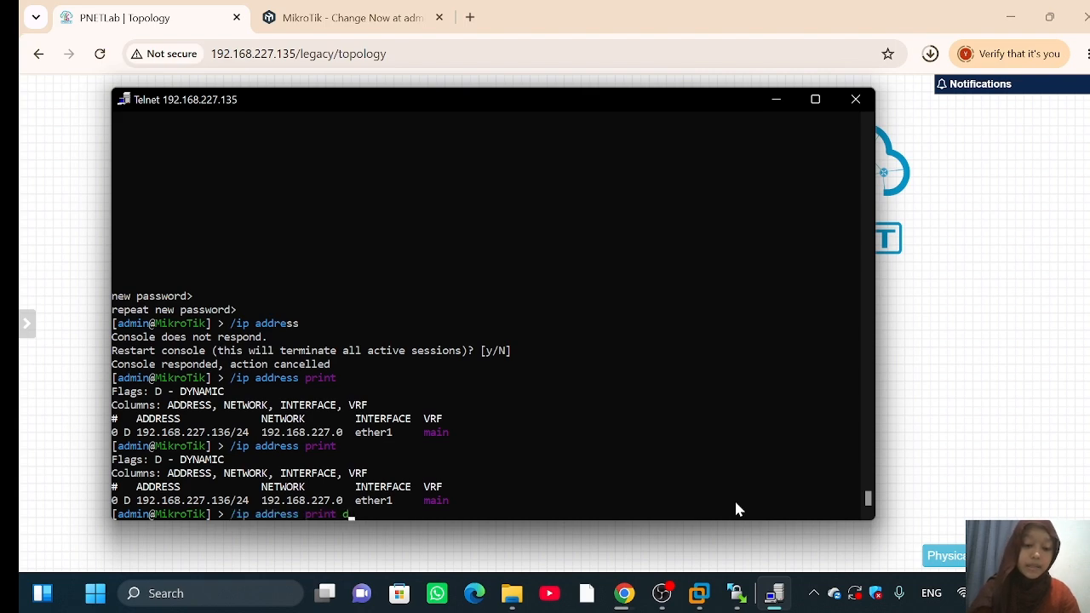
{"action": "type", "text": "etail"}
{"action": "key", "text": "Return"}
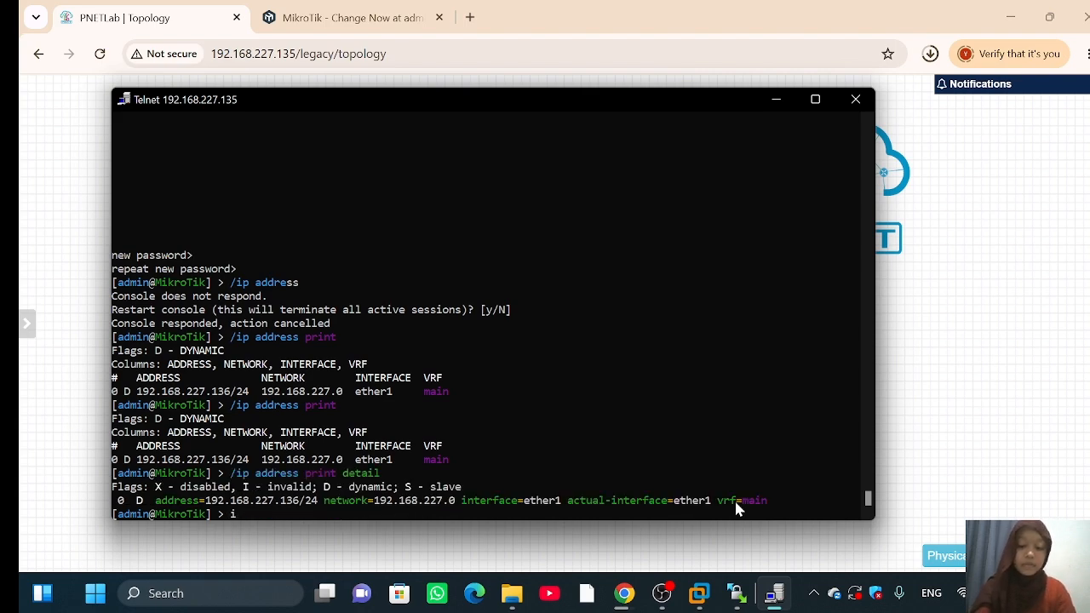
Step: List the router's IP services through ip, service, print
{"action": "type", "text": "ip"}
{"action": "key", "text": "Return"}
{"action": "type", "text": "service"}
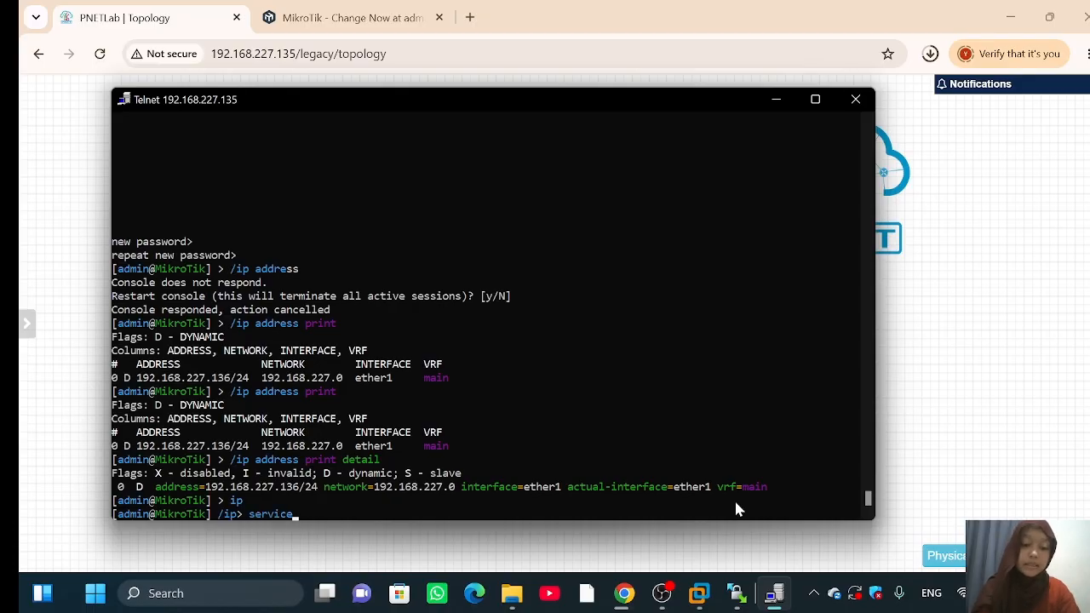
{"action": "key", "text": "Return"}
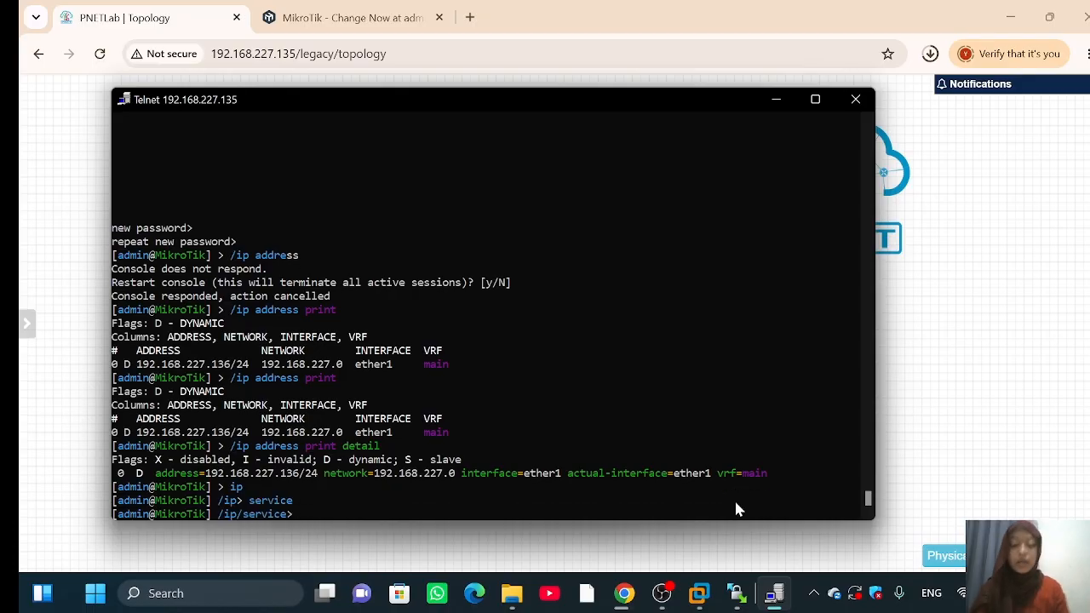
{"action": "type", "text": "print"}
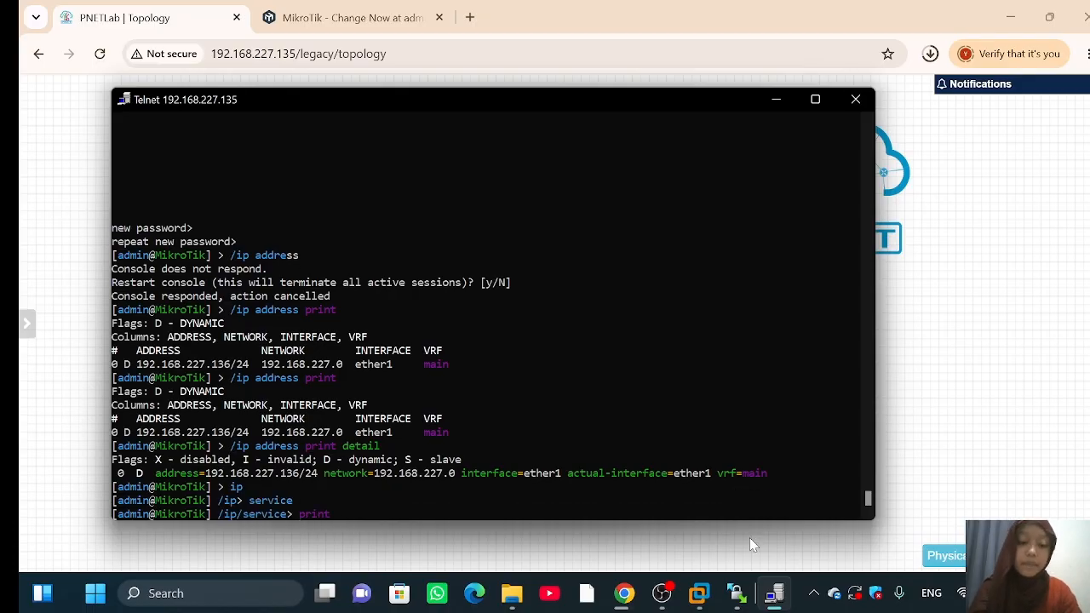
{"action": "key", "text": "Return"}
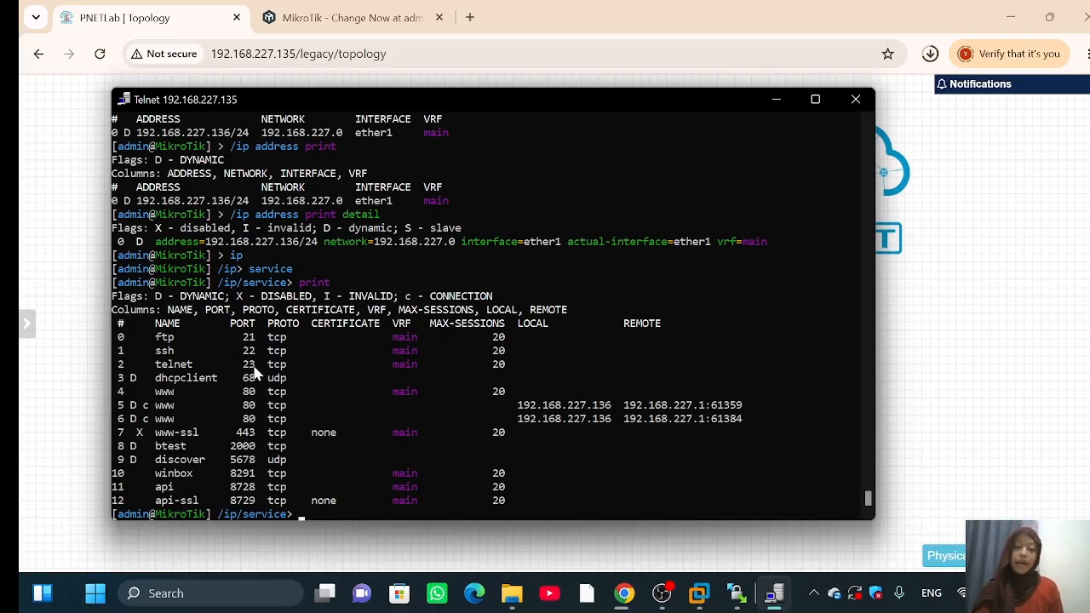
Step: Open Programs and Features from Control Panel's Programs category
{"action": "left_click", "coordinate": [216, 598]}
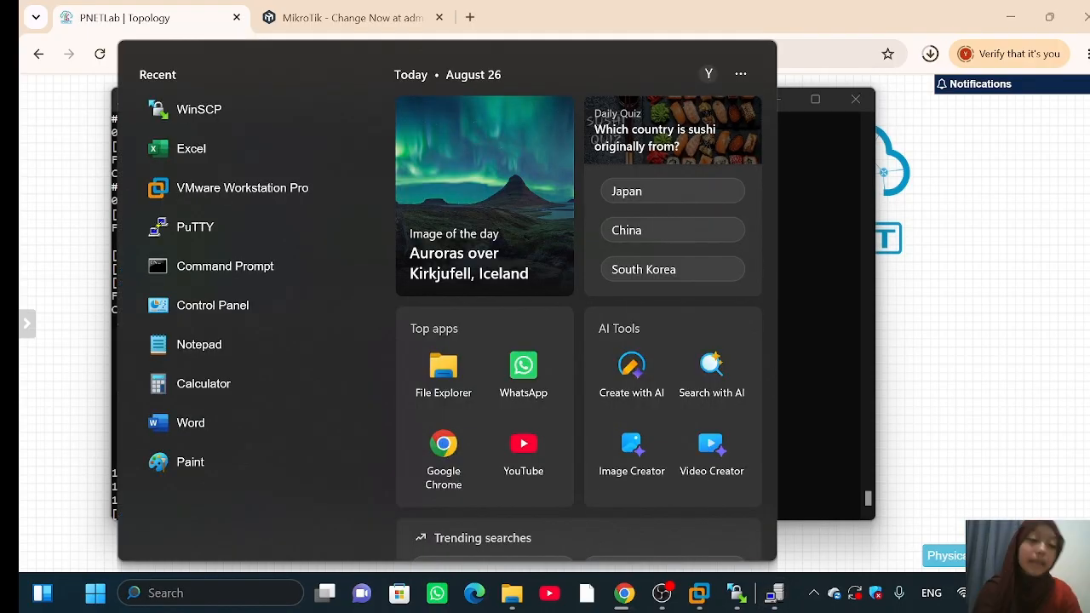
{"action": "left_click", "coordinate": [242, 310]}
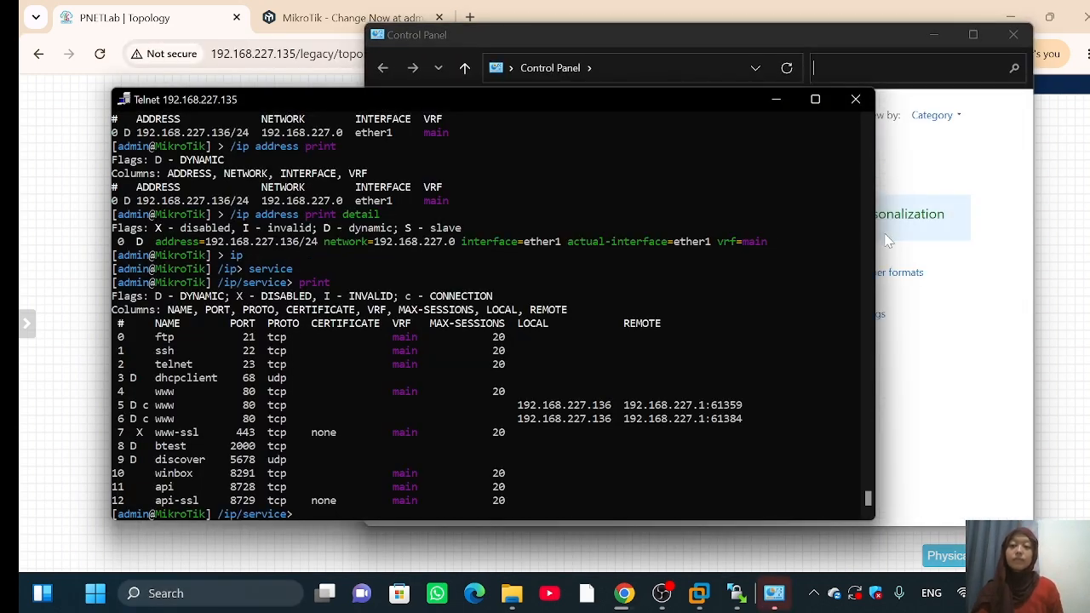
{"action": "left_click", "coordinate": [1005, 217]}
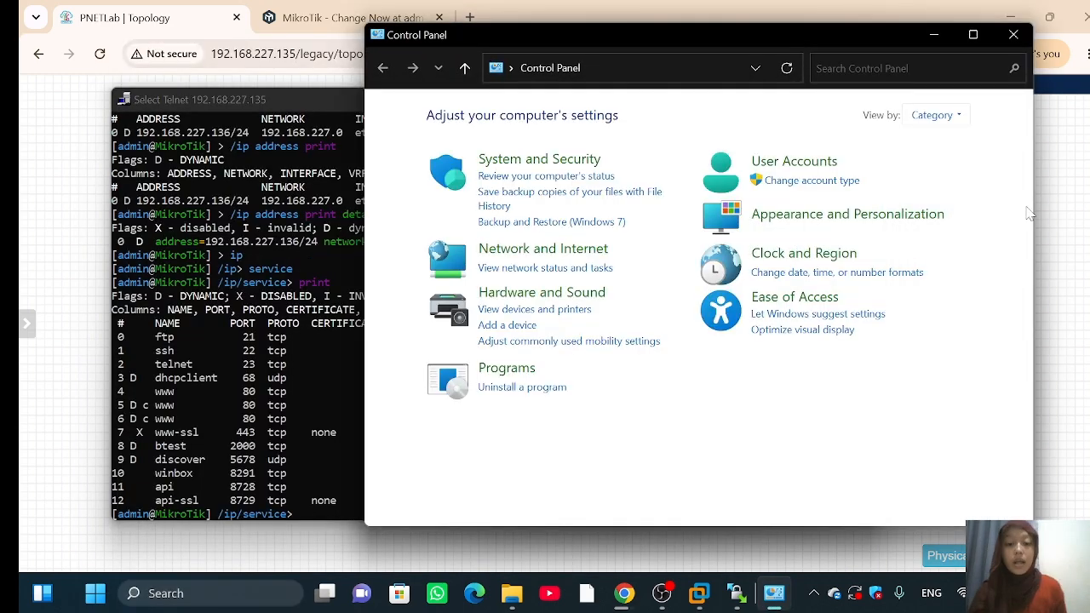
{"action": "left_click", "coordinate": [506, 368]}
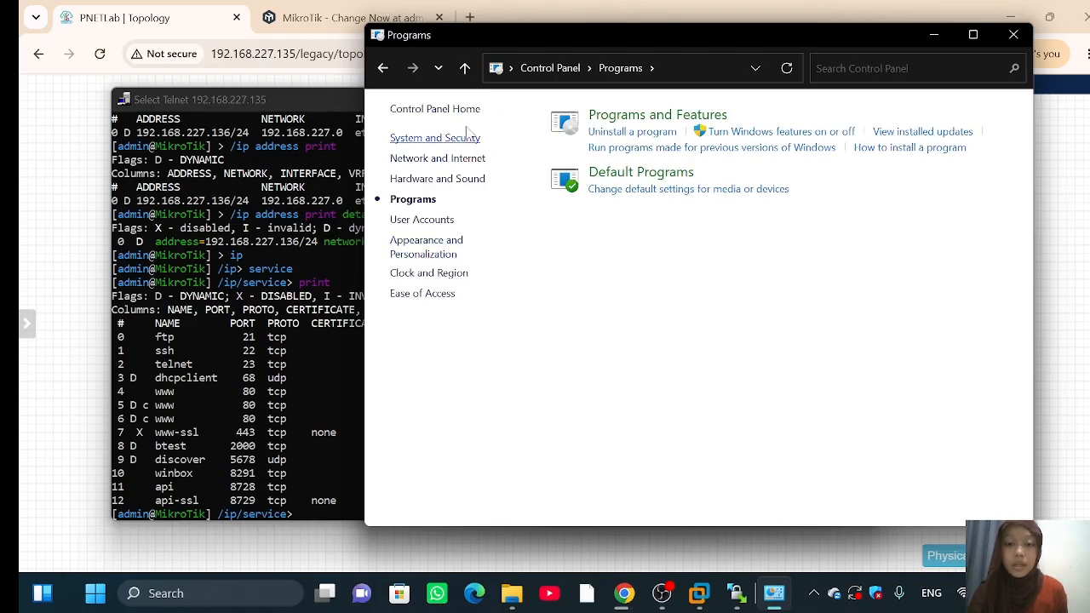
{"action": "left_click", "coordinate": [647, 115]}
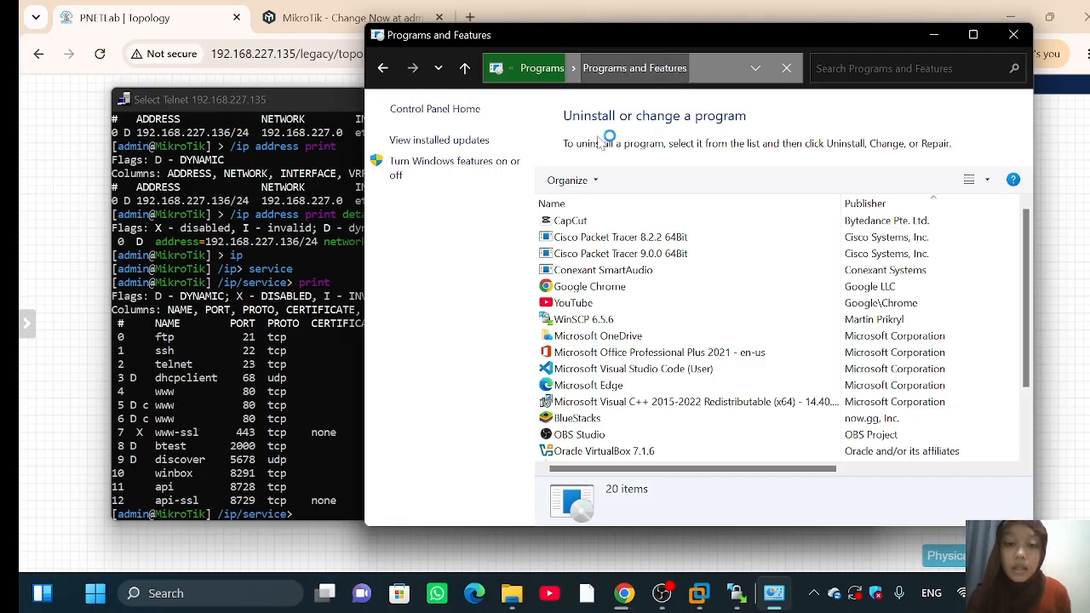
Step: Confirm Telnet Client is enabled in Windows Features, then close Programs and Features
{"action": "left_click", "coordinate": [407, 168]}
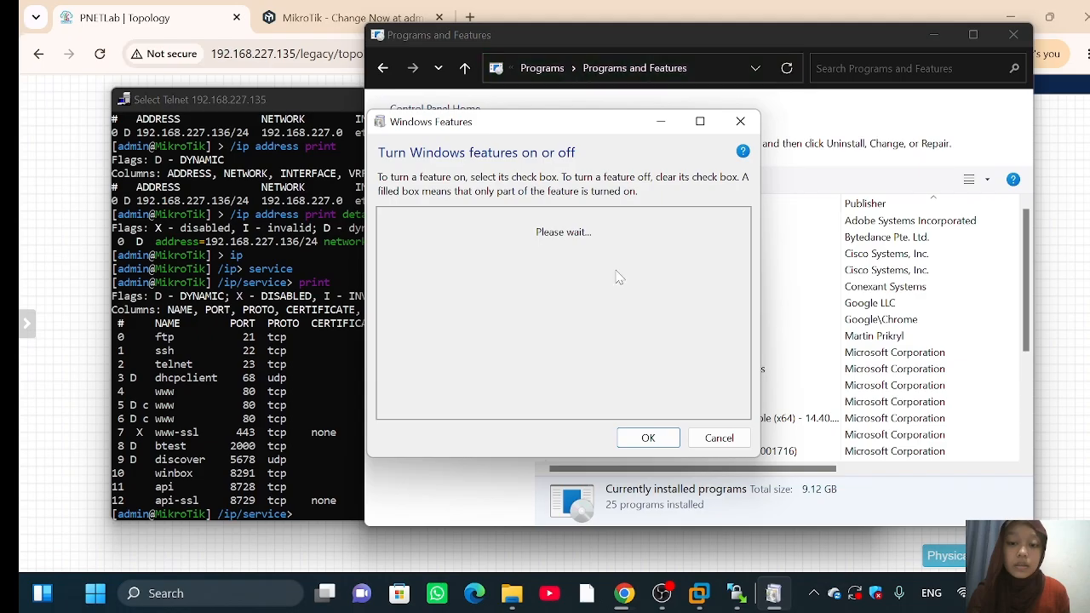
{"action": "scroll", "coordinate": [509, 338], "scroll_direction": "down", "scroll_amount": 3}
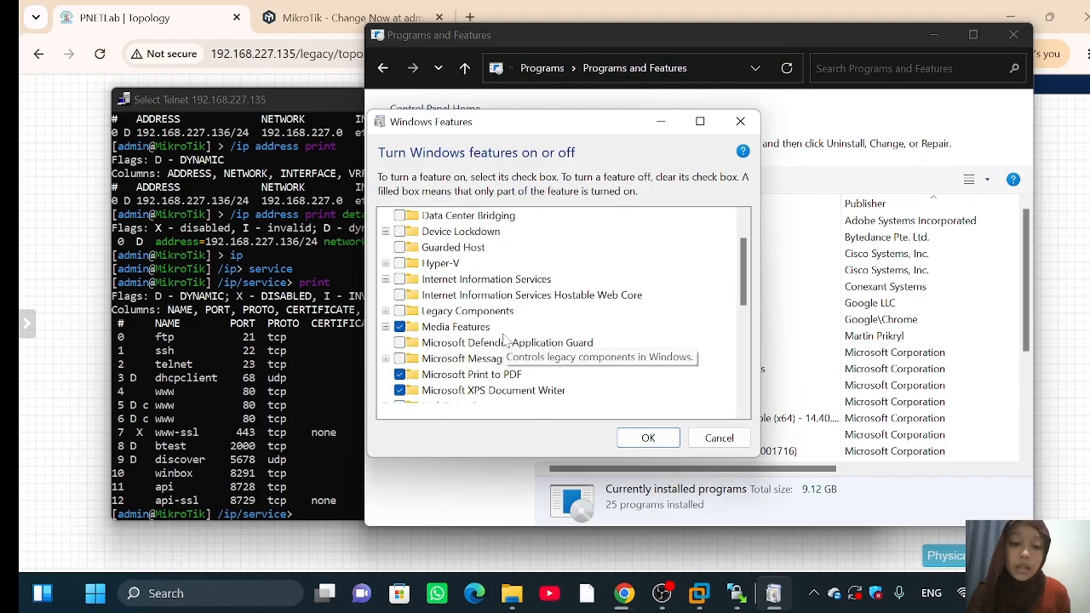
{"action": "scroll", "coordinate": [498, 330], "scroll_direction": "down", "scroll_amount": 3}
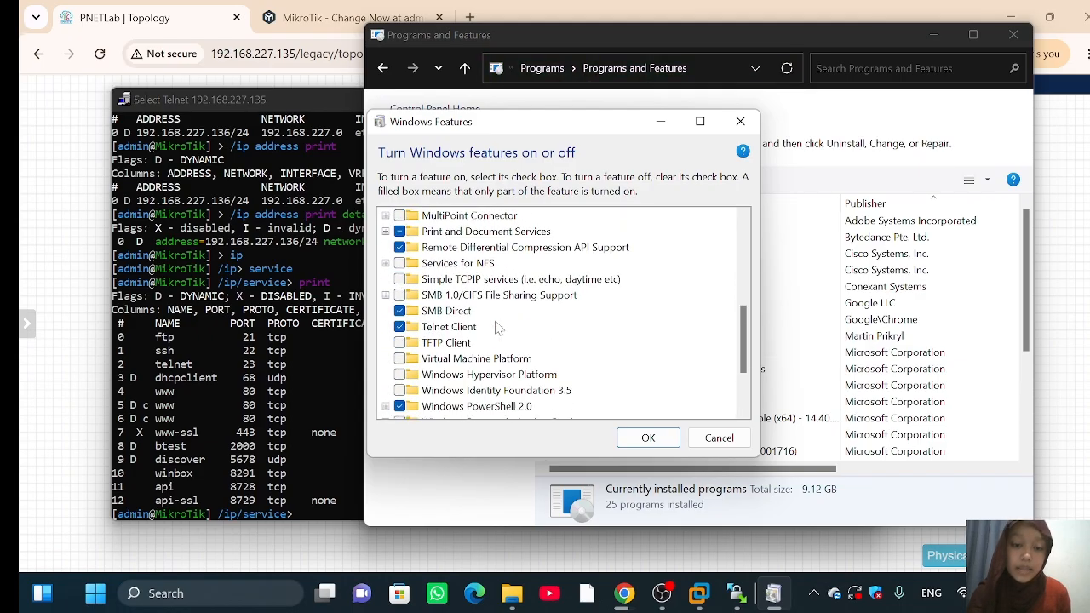
{"action": "scroll", "coordinate": [498, 331], "scroll_direction": "down", "scroll_amount": 3}
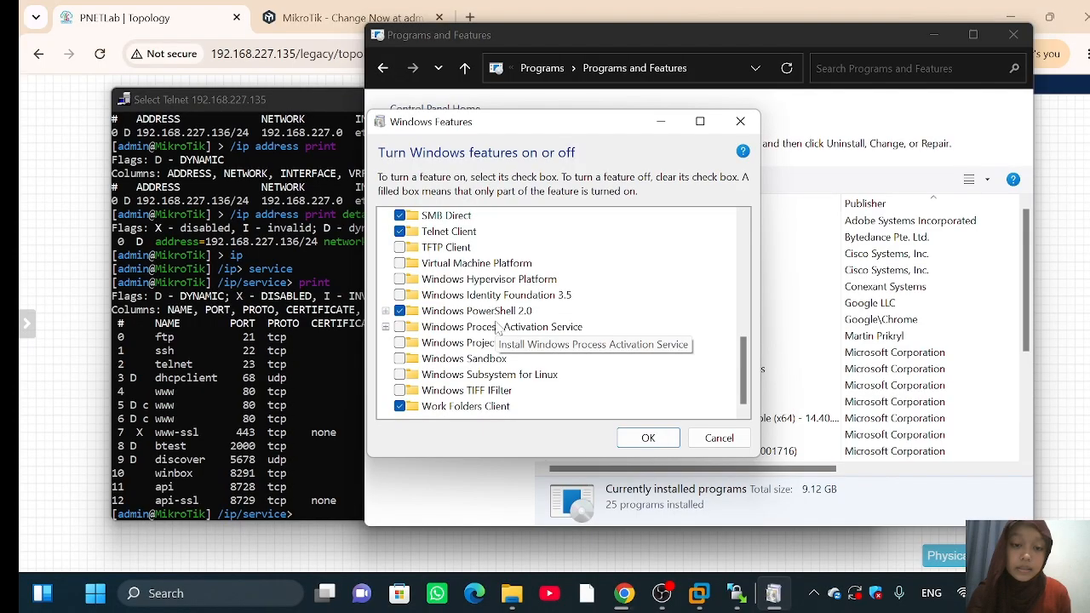
{"action": "scroll", "coordinate": [498, 331], "scroll_direction": "up", "scroll_amount": 2}
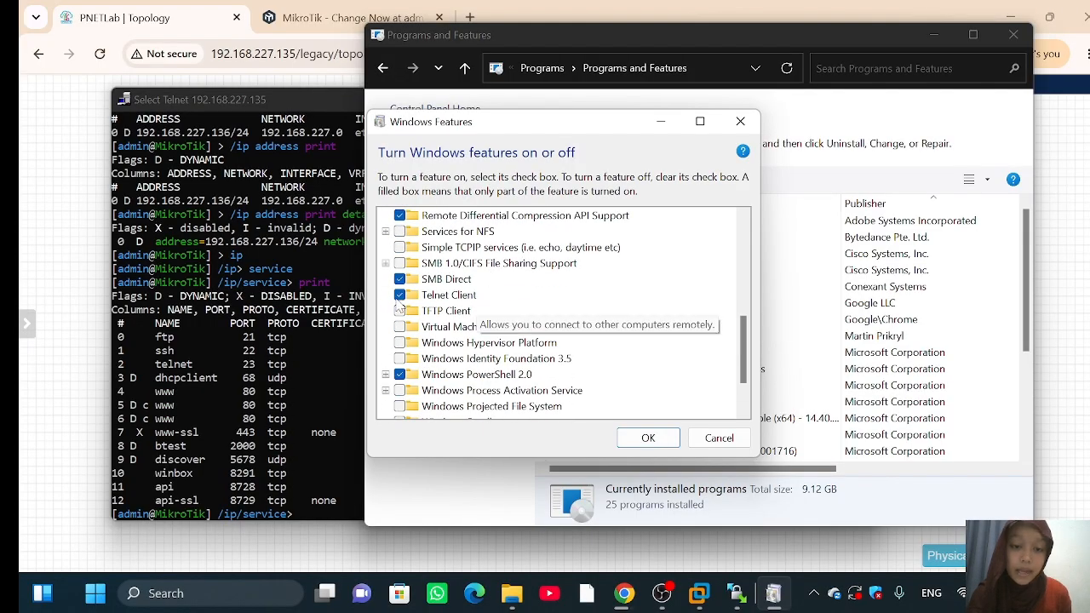
{"action": "left_click", "coordinate": [648, 437]}
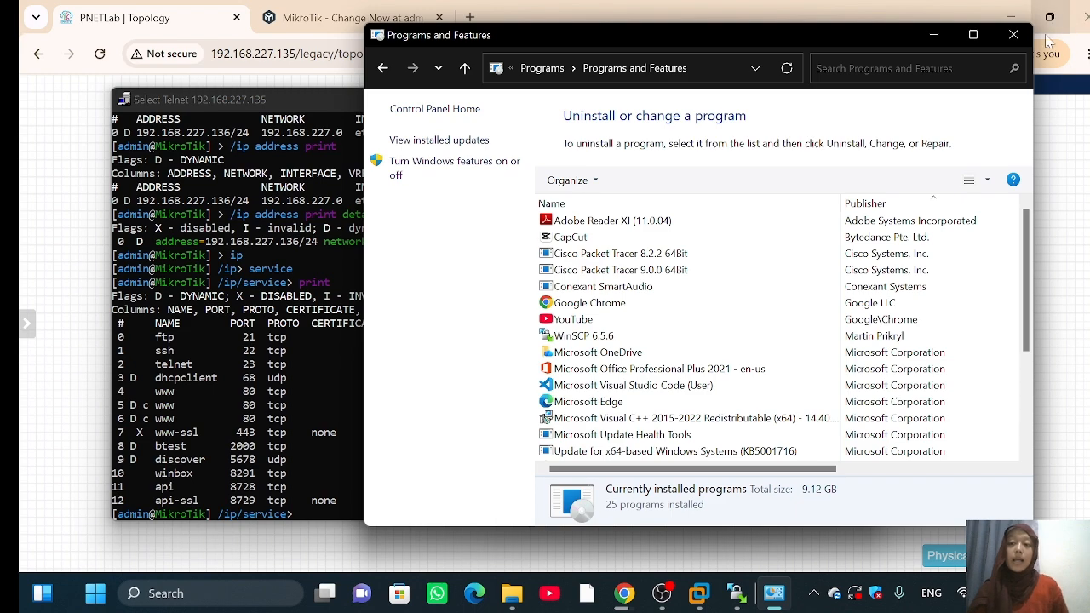
{"action": "left_click", "coordinate": [1010, 38]}
{"action": "left_click", "coordinate": [220, 601]}
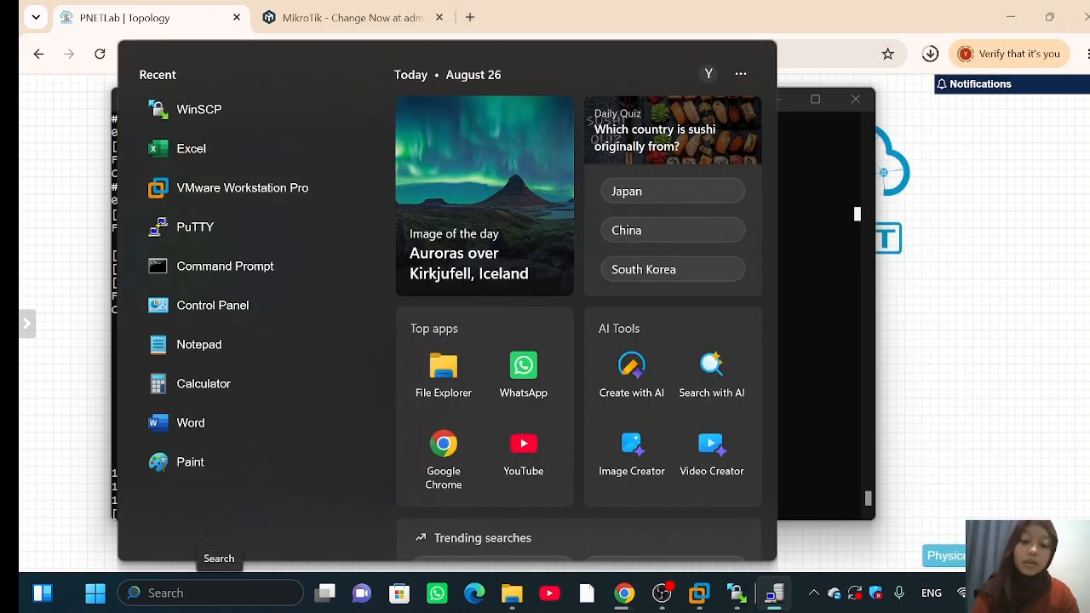
Step: Launch Command Prompt as administrator by searching 'comand' and approving UAC
{"action": "type", "text": "coman"}
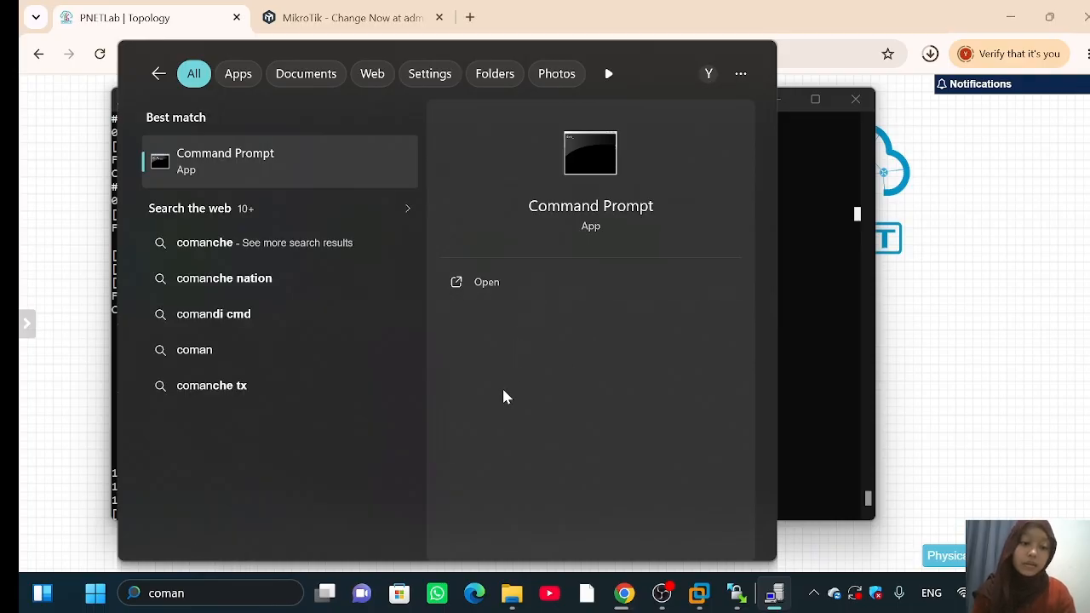
{"action": "type", "text": "d"}
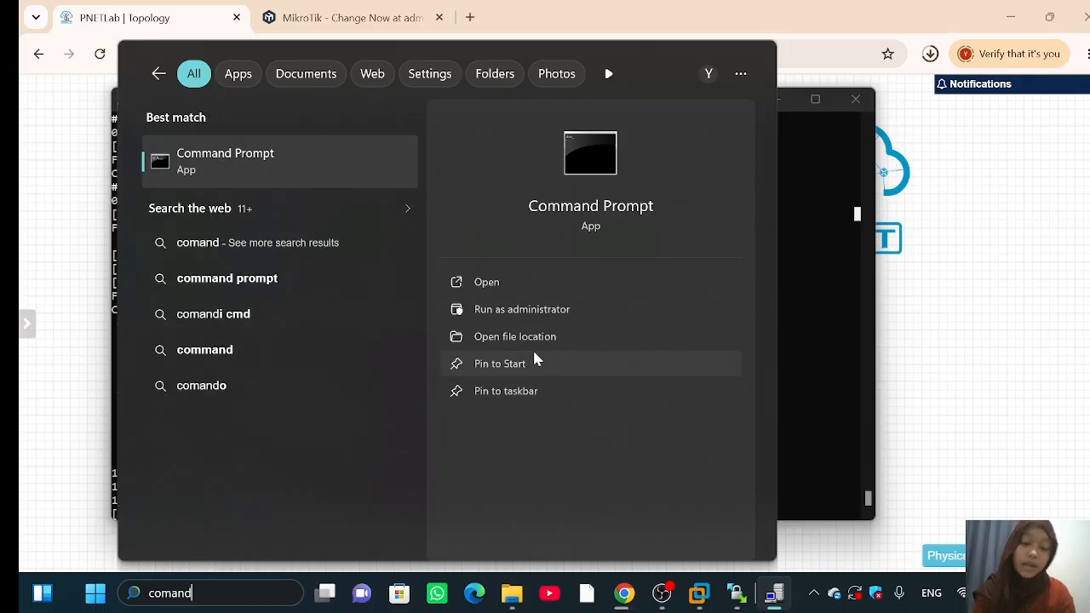
{"action": "left_click", "coordinate": [507, 312]}
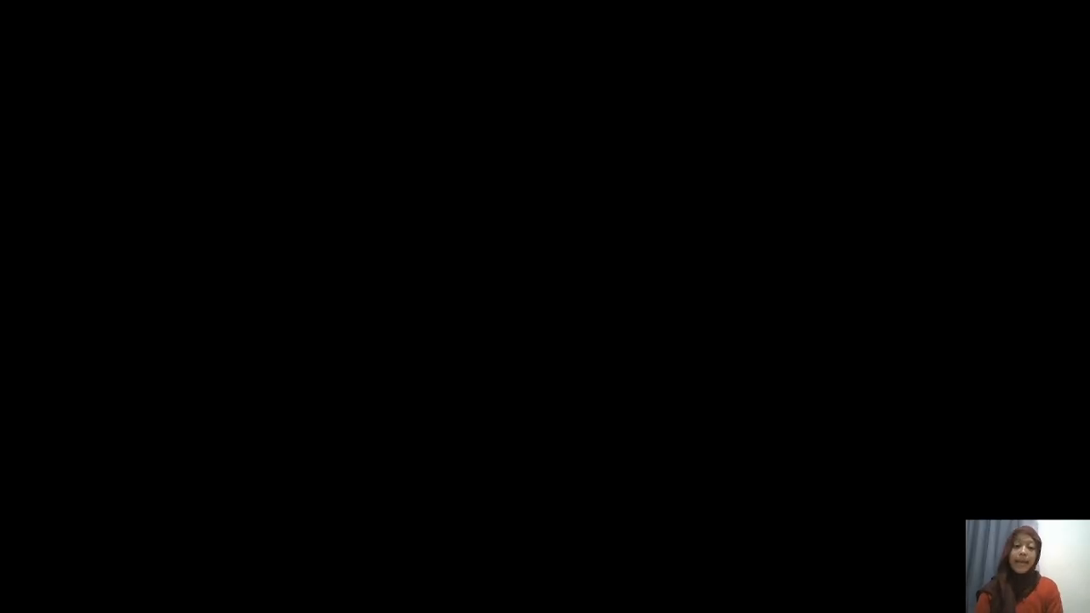
{"action": "left_click", "coordinate": [492, 418]}
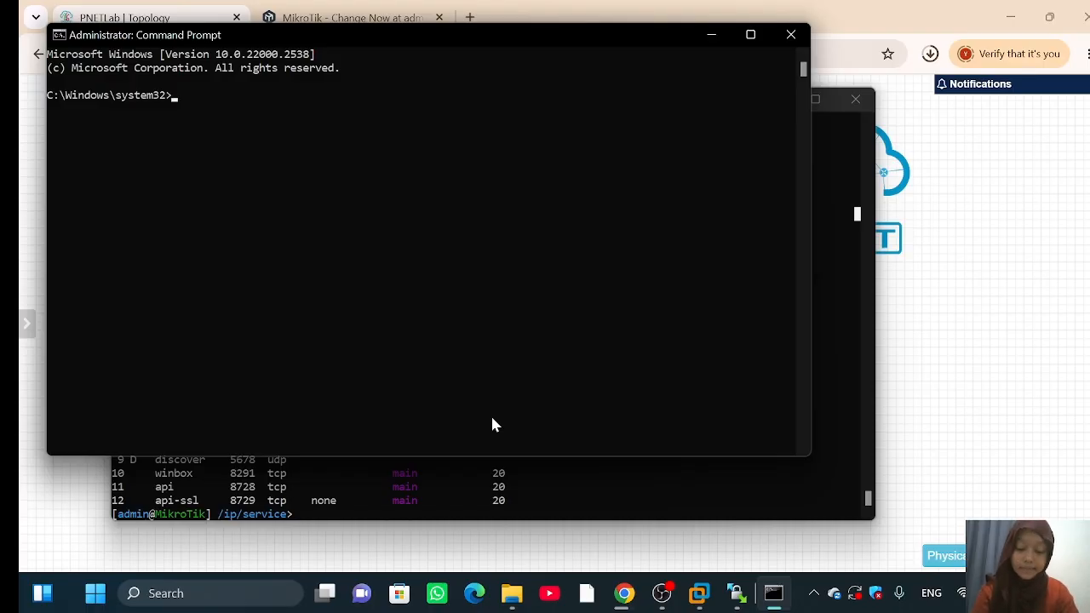
Step: Telnet to 192.168.227.136, log in as admin and set the new router password
{"action": "type", "text": "telnet 1"}
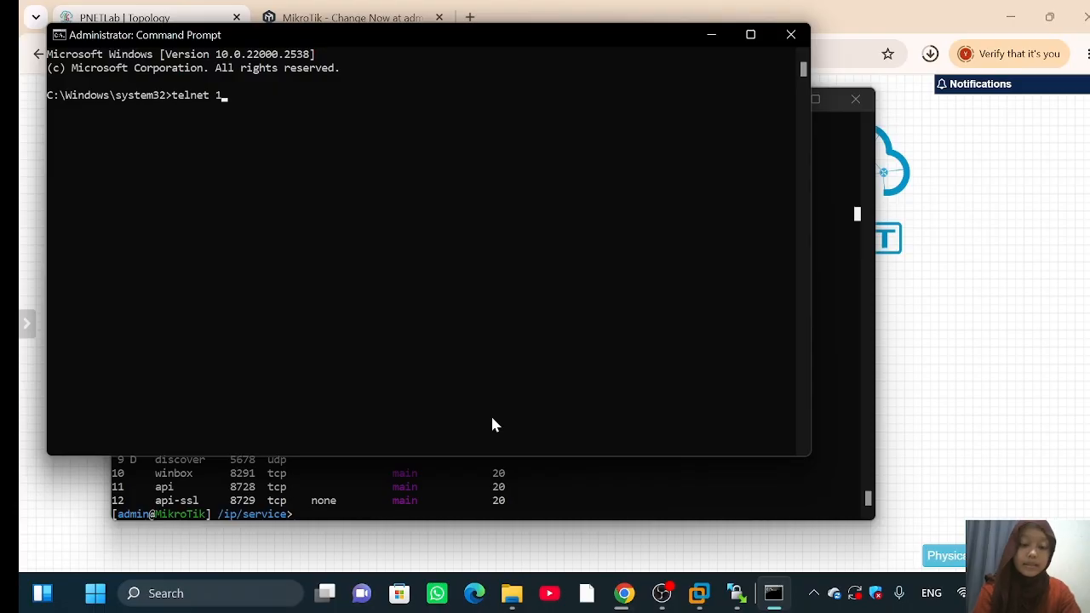
{"action": "type", "text": "92.168."}
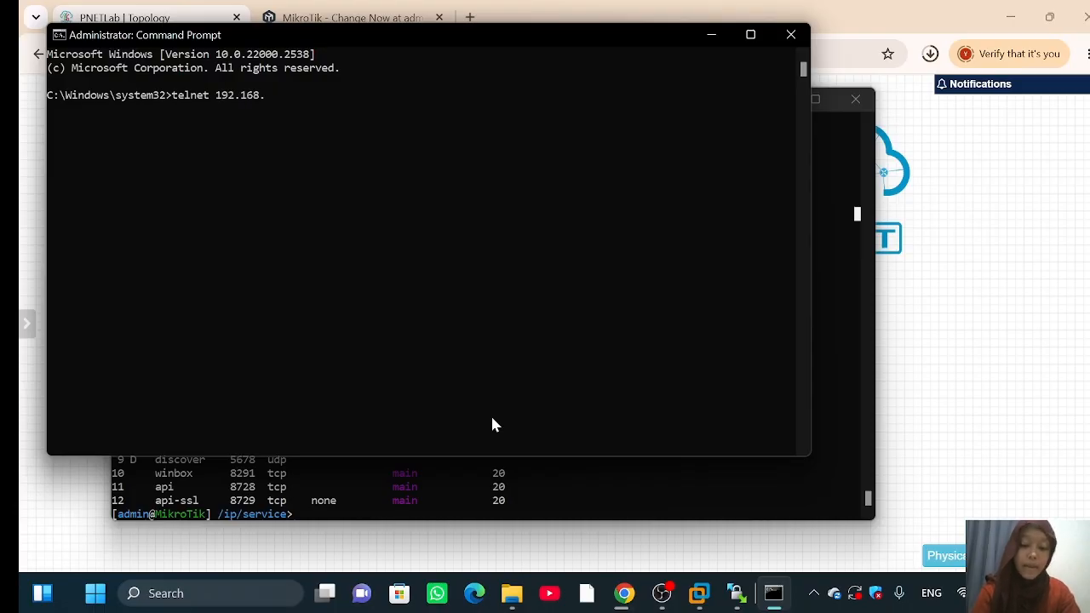
{"action": "type", "text": "227.1"}
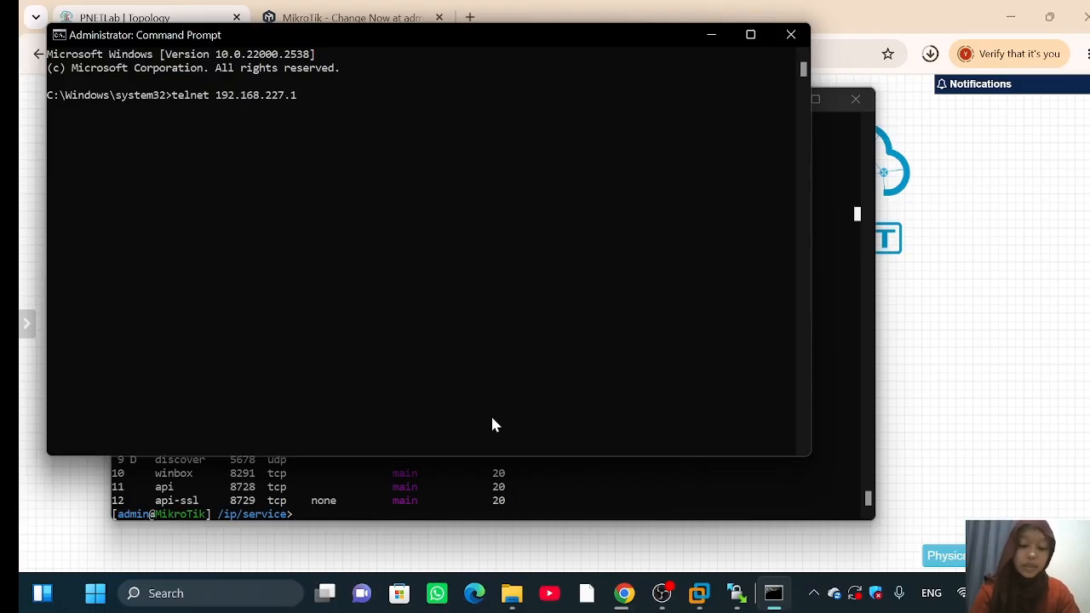
{"action": "type", "text": "36"}
{"action": "key", "text": "Return"}
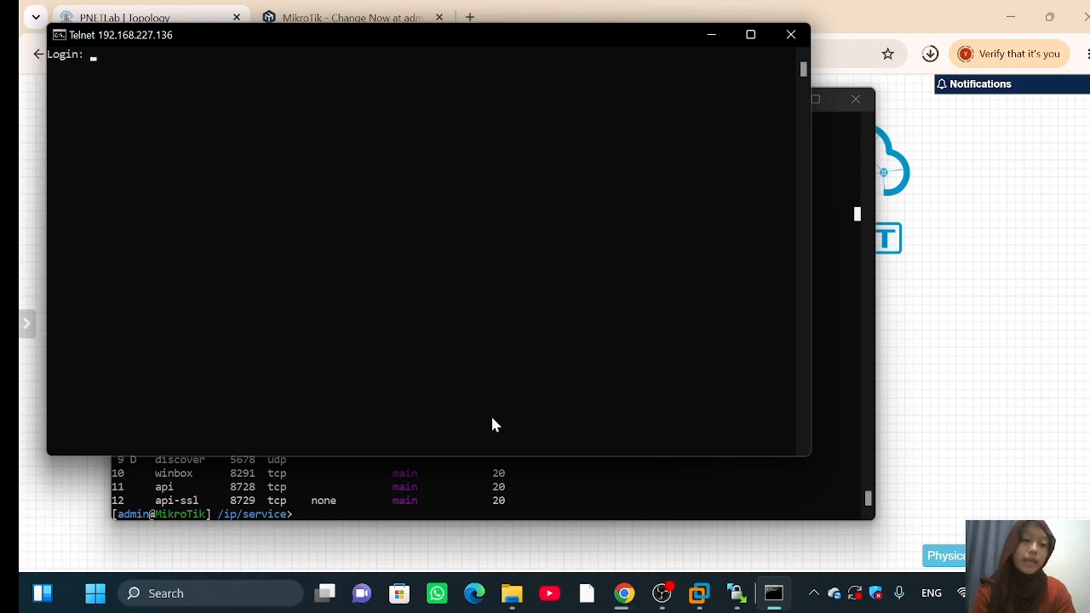
{"action": "type", "text": "admin"}
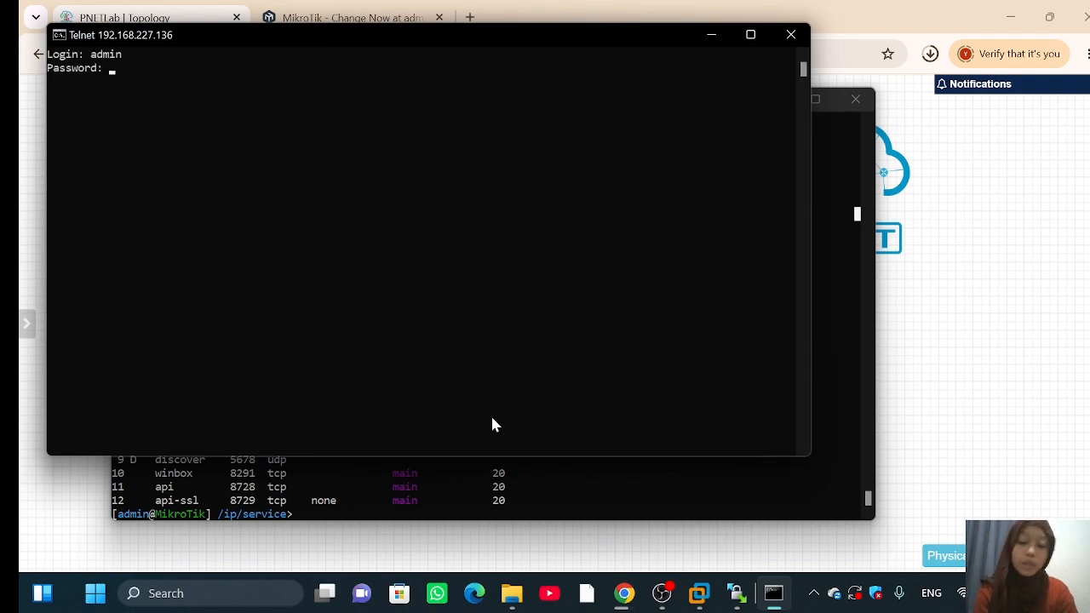
{"action": "key", "text": "Return"}
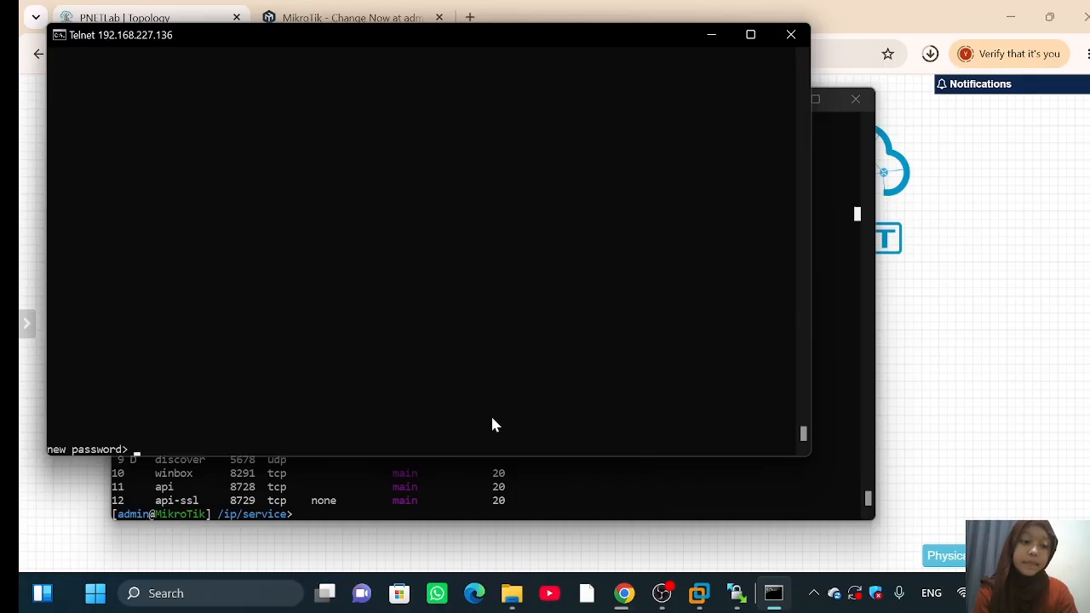
{"action": "key", "text": "Return"}
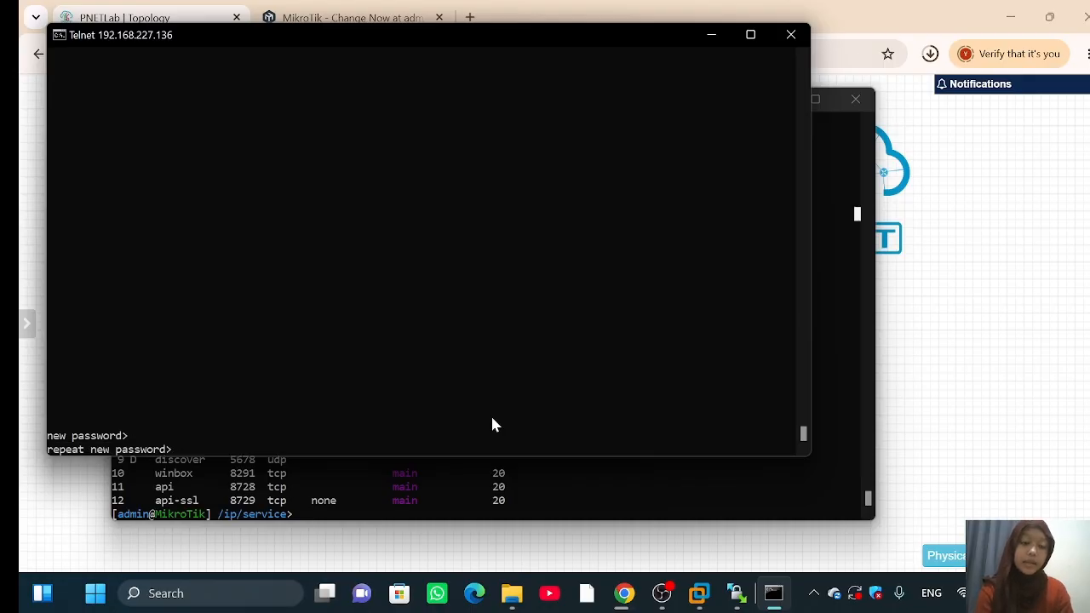
{"action": "key", "text": "Return"}
{"action": "left_click", "coordinate": [492, 419]}
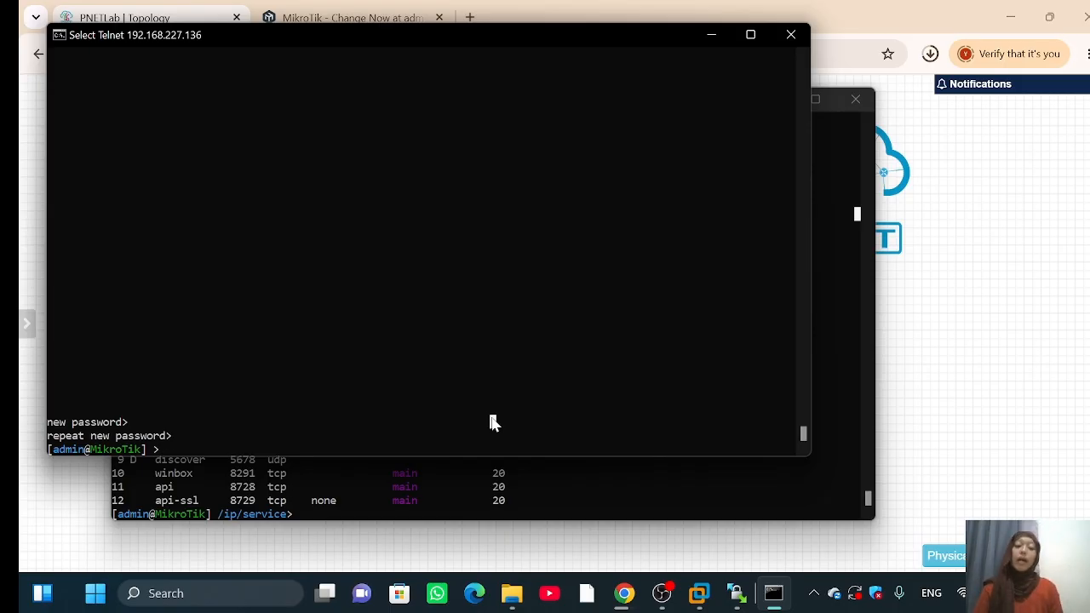
Step: Open PuTTY and start an SSH session to 192.168.227.136, accepting the host key
{"action": "left_click", "coordinate": [170, 593]}
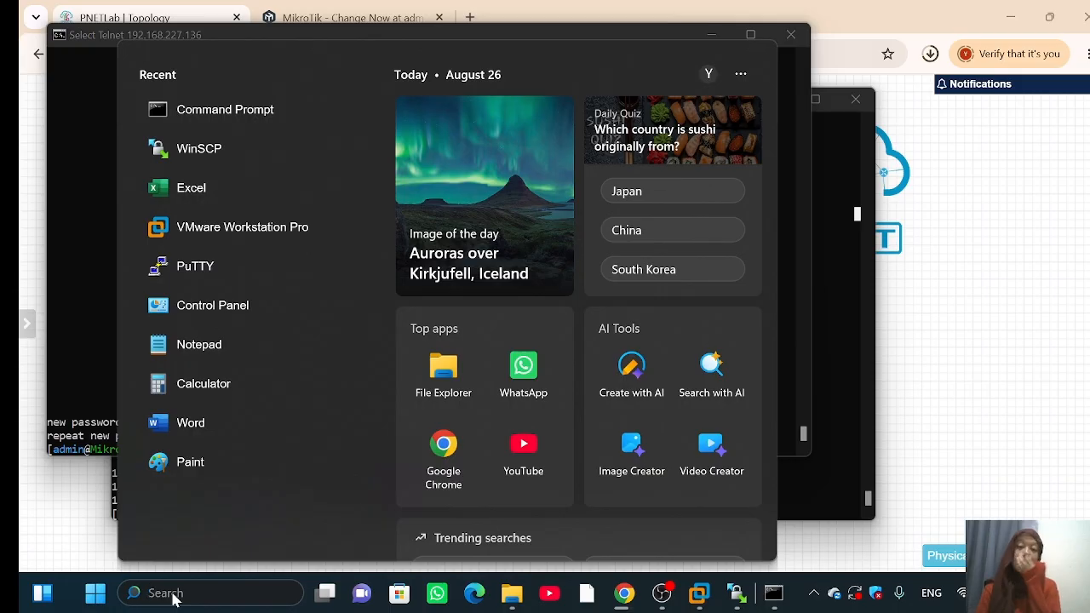
{"action": "type", "text": "putt"}
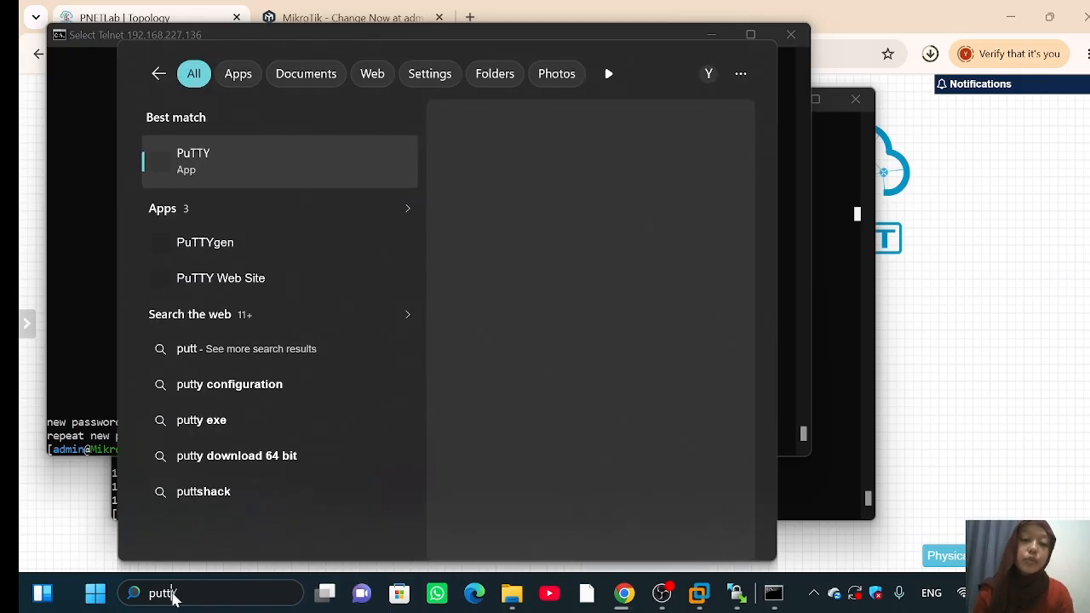
{"action": "type", "text": "Y"}
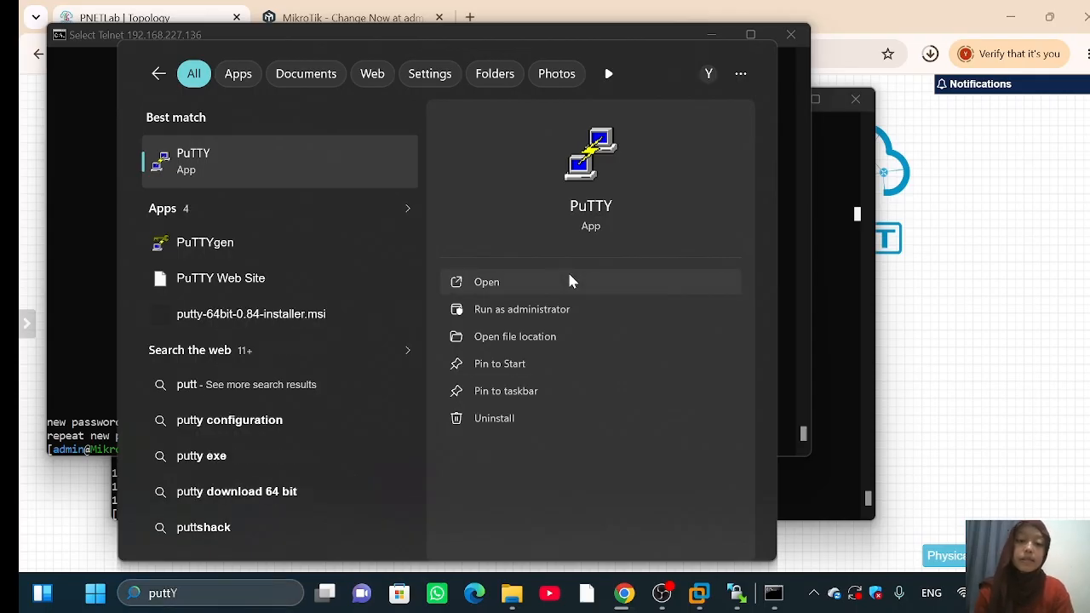
{"action": "left_click", "coordinate": [570, 281]}
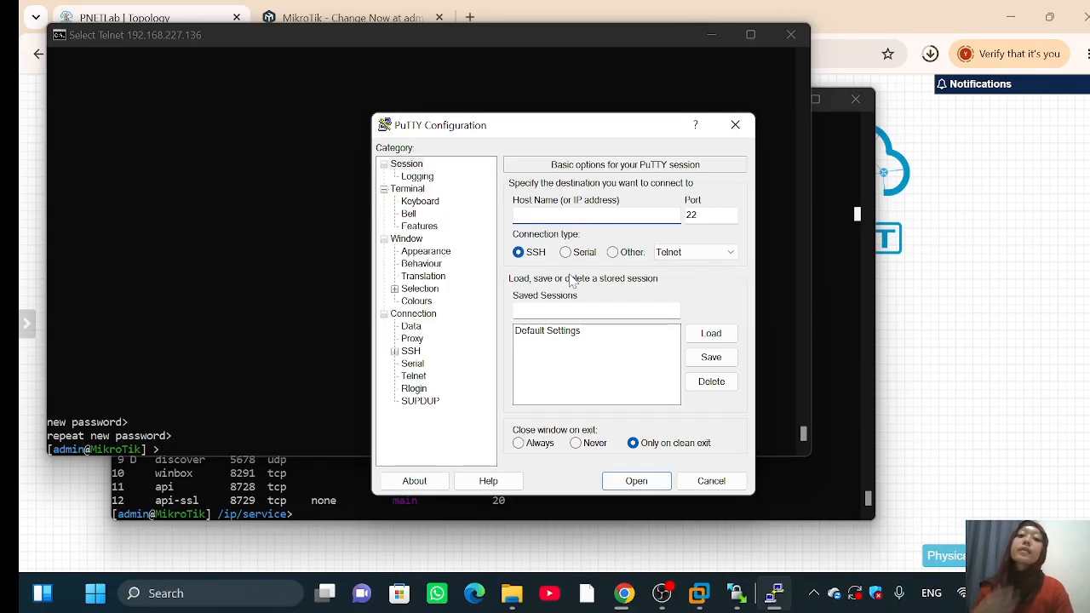
{"action": "type", "text": "19"}
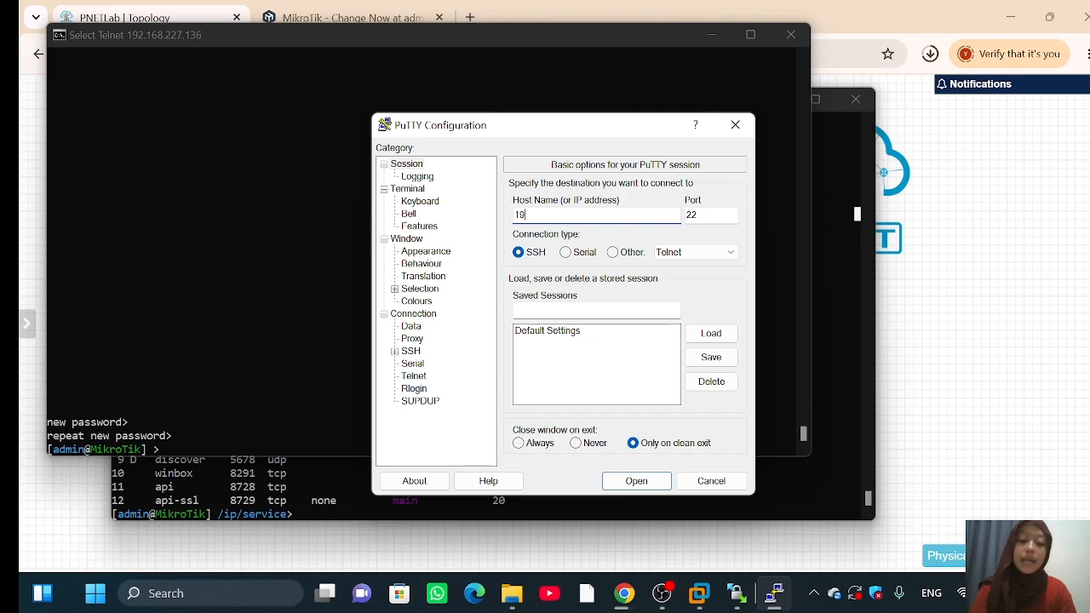
{"action": "type", "text": "2.168."}
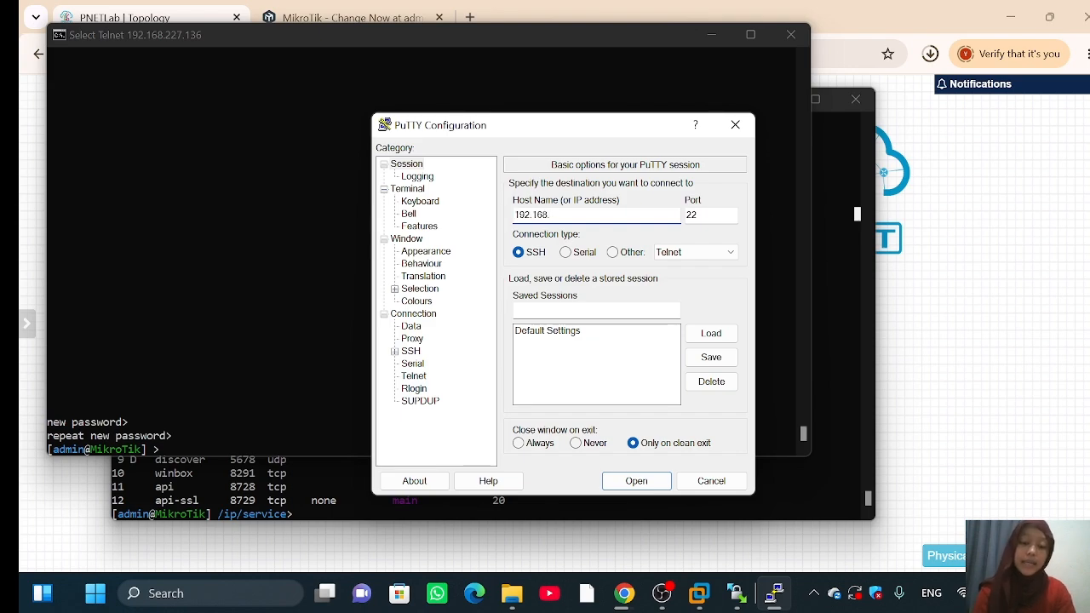
{"action": "type", "text": "227.136"}
{"action": "key", "text": "Return"}
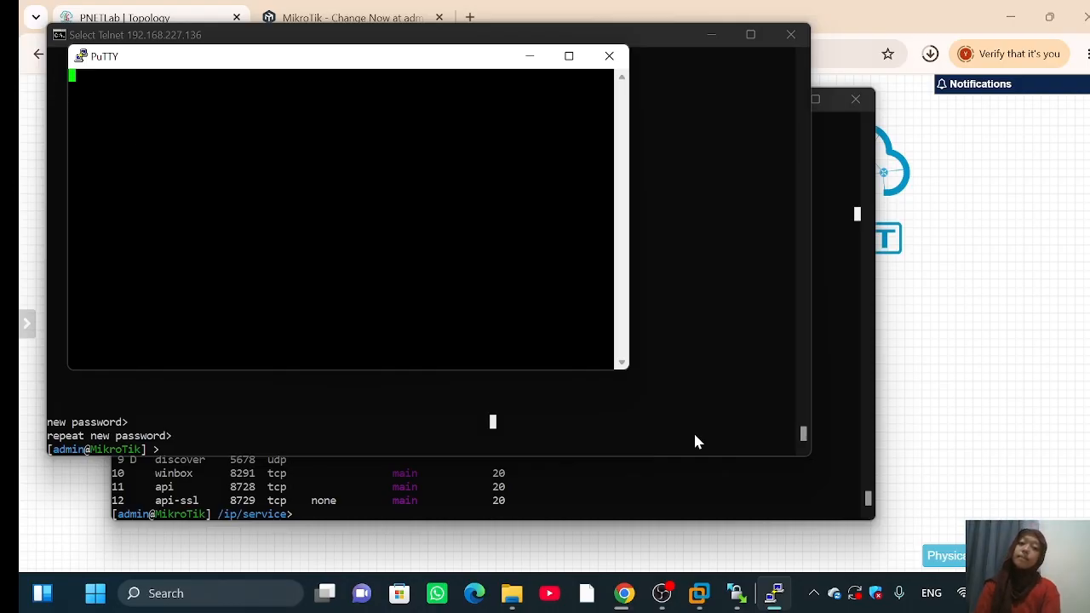
{"action": "left_click", "coordinate": [376, 454]}
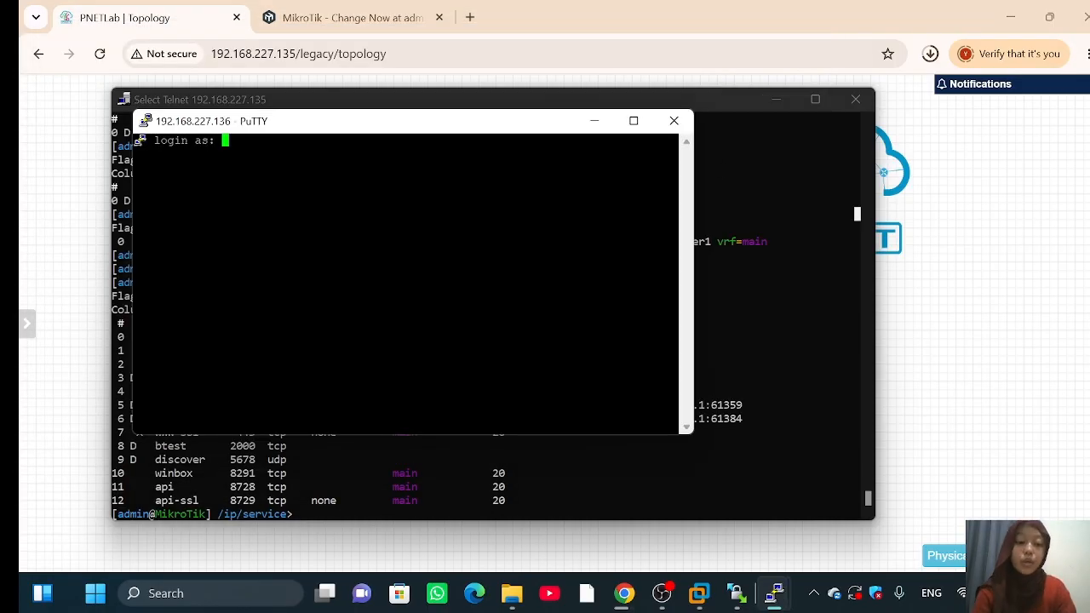
Step: Log in as admin and set the new router password to reach the prompt
{"action": "type", "text": "admin"}
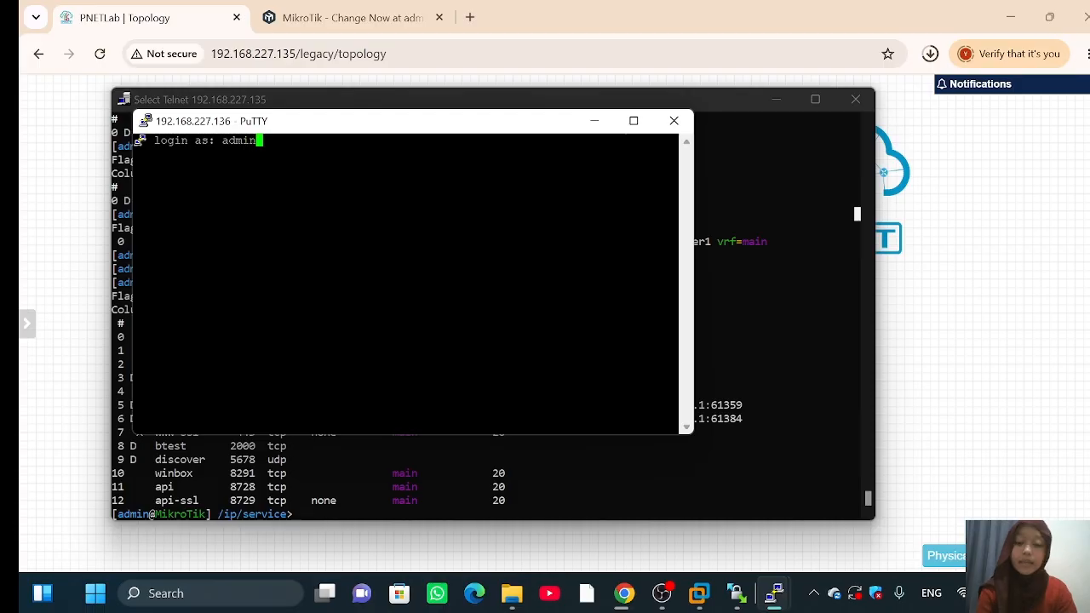
{"action": "key", "text": "Return"}
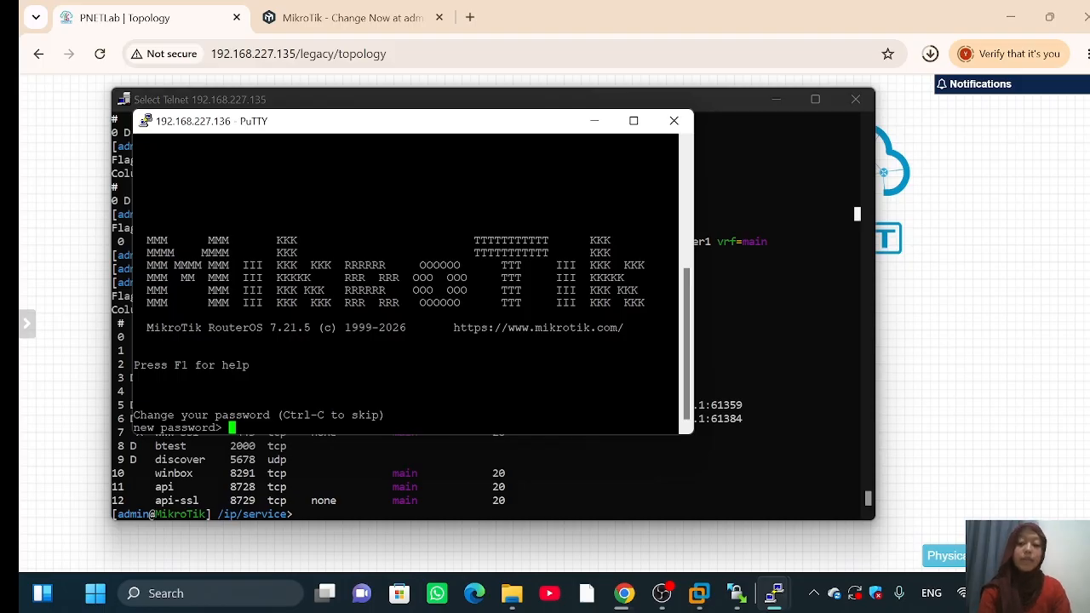
{"action": "key", "text": "Return"}
{"action": "type", "text": "*"}
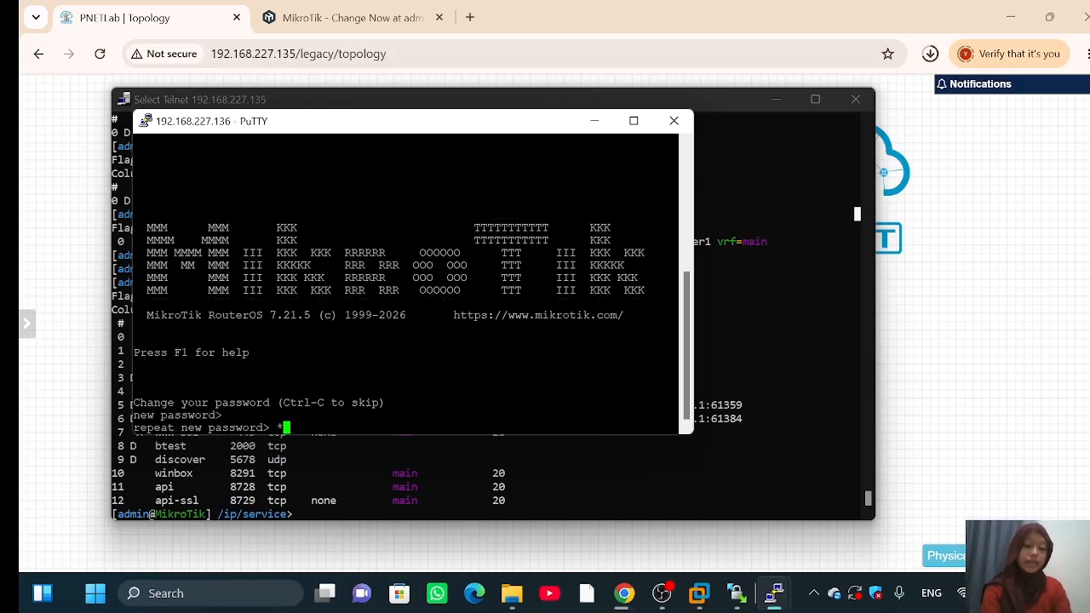
{"action": "key", "text": "Return"}
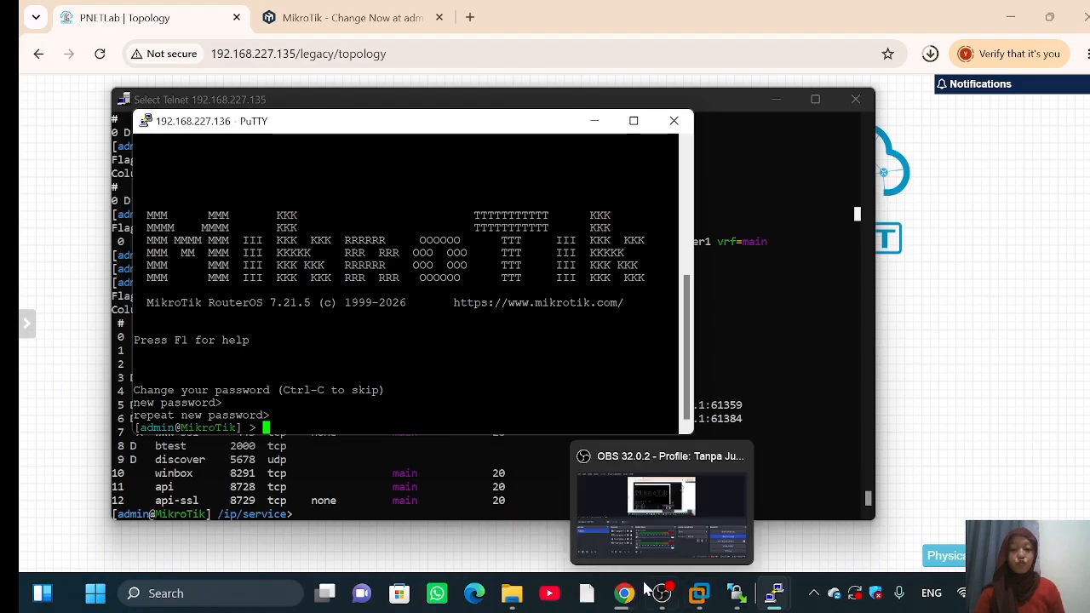